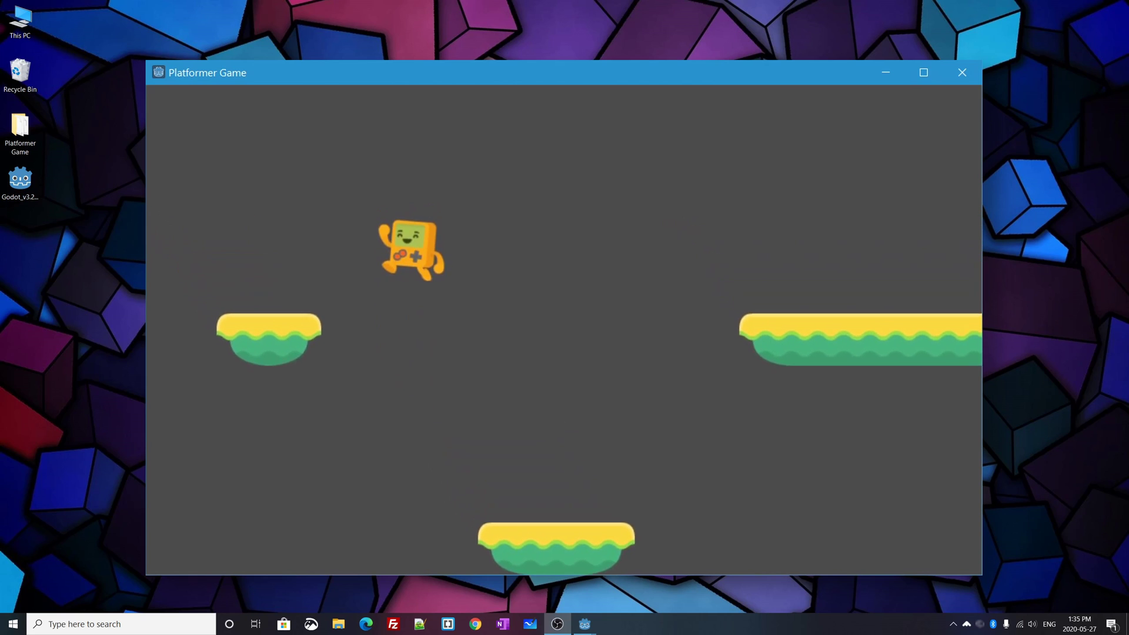
# Play-test the character by running back from the floating platforms to the ground and walking both ways
pyautogui.press('space')
pyautogui.press('Left')
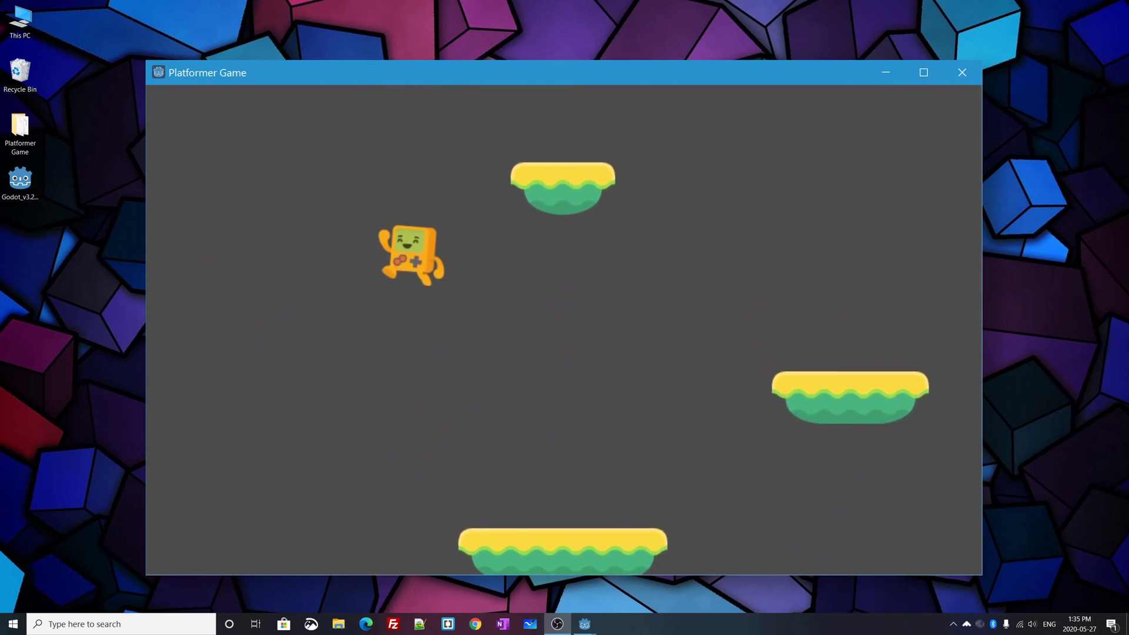
pyautogui.press('Left')
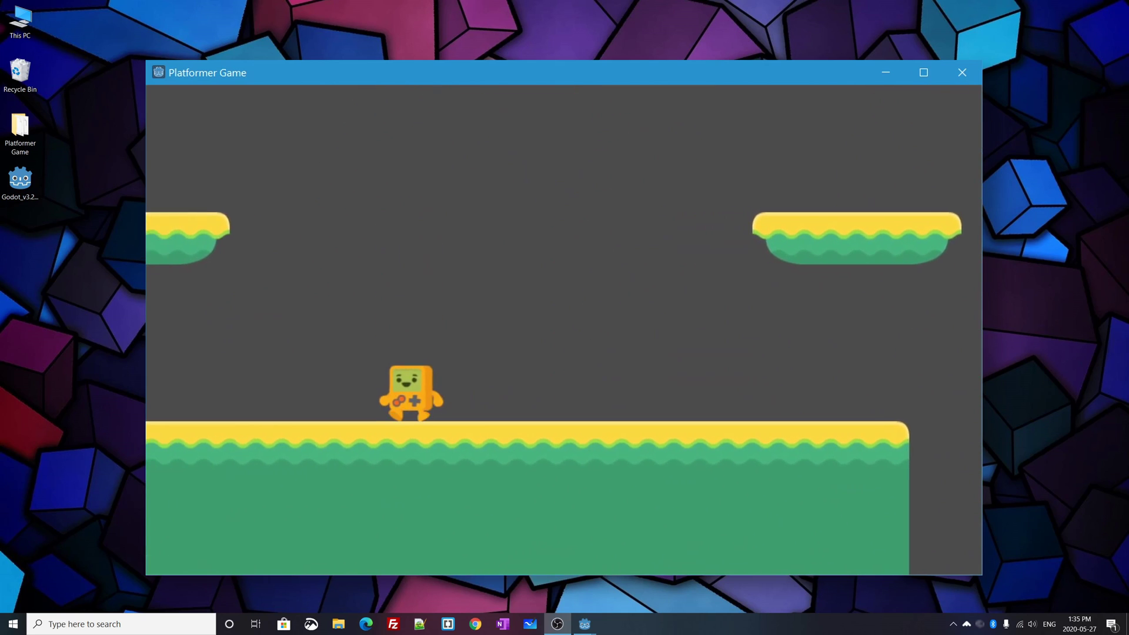
pyautogui.press('Left')
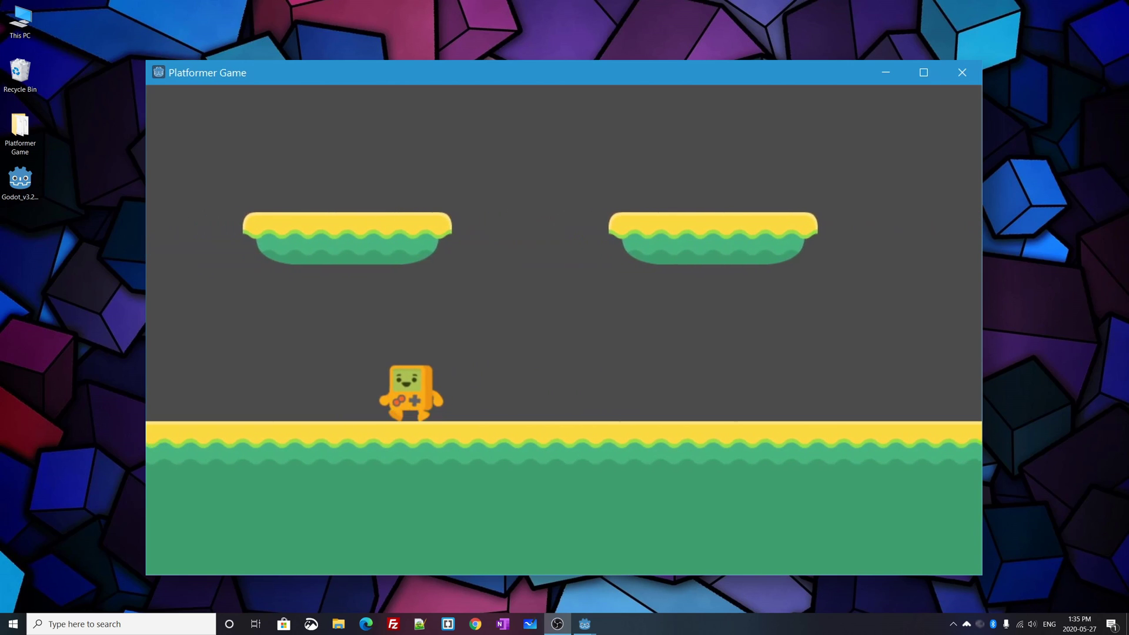
pyautogui.press('Right')
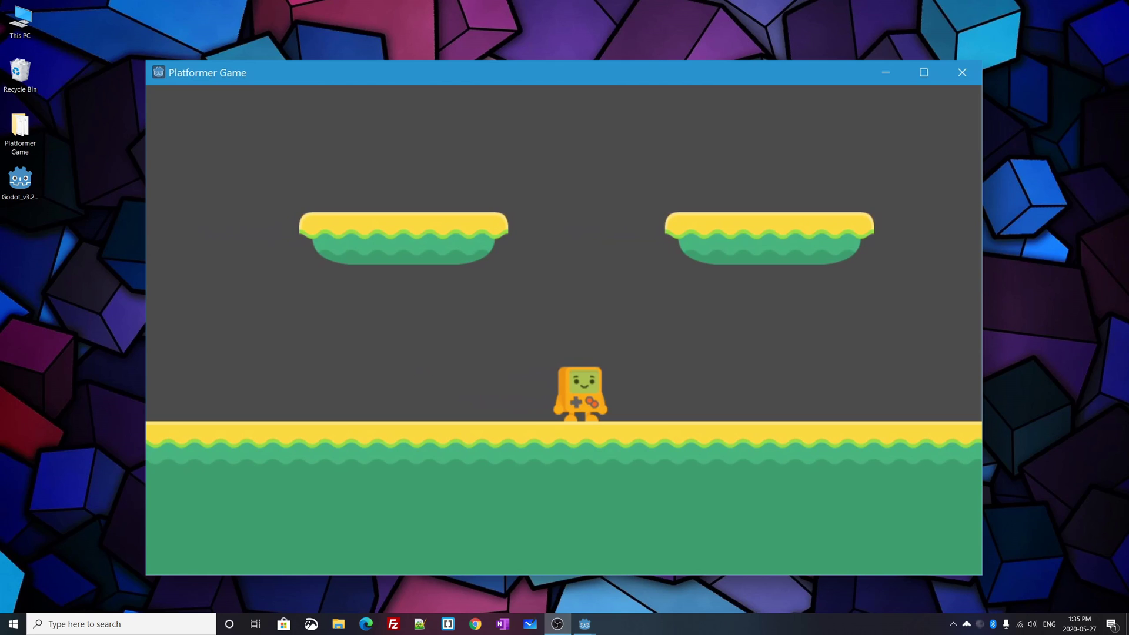
pyautogui.press('Left')
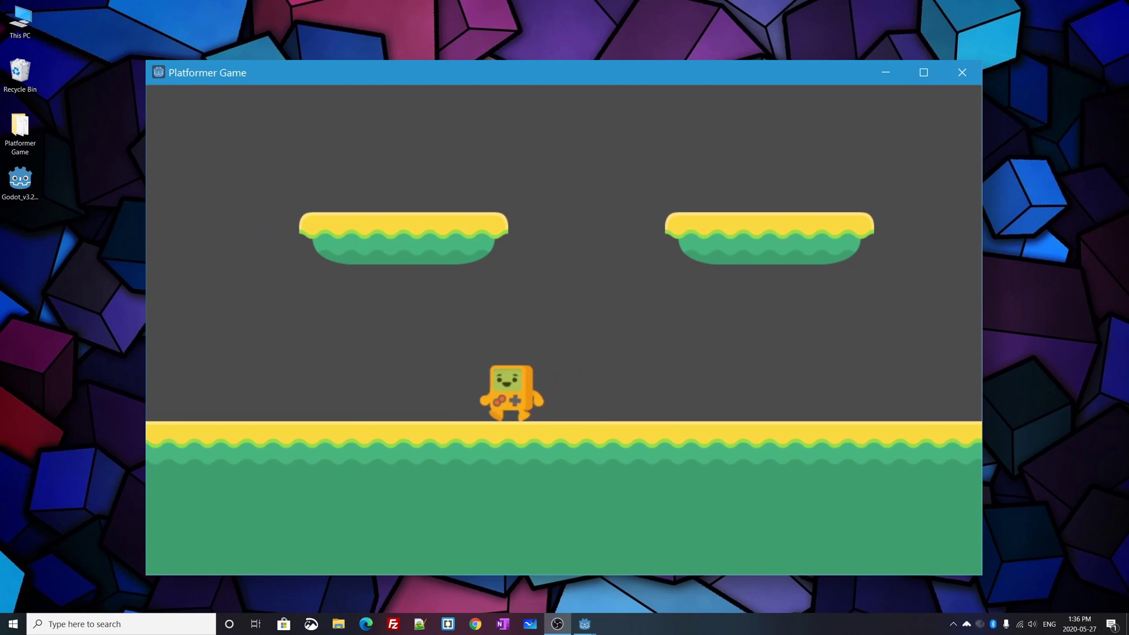
# Play-test jumping around the two floating platforms above the ground
pyautogui.press('space')
pyautogui.press('space')
pyautogui.press('Right')
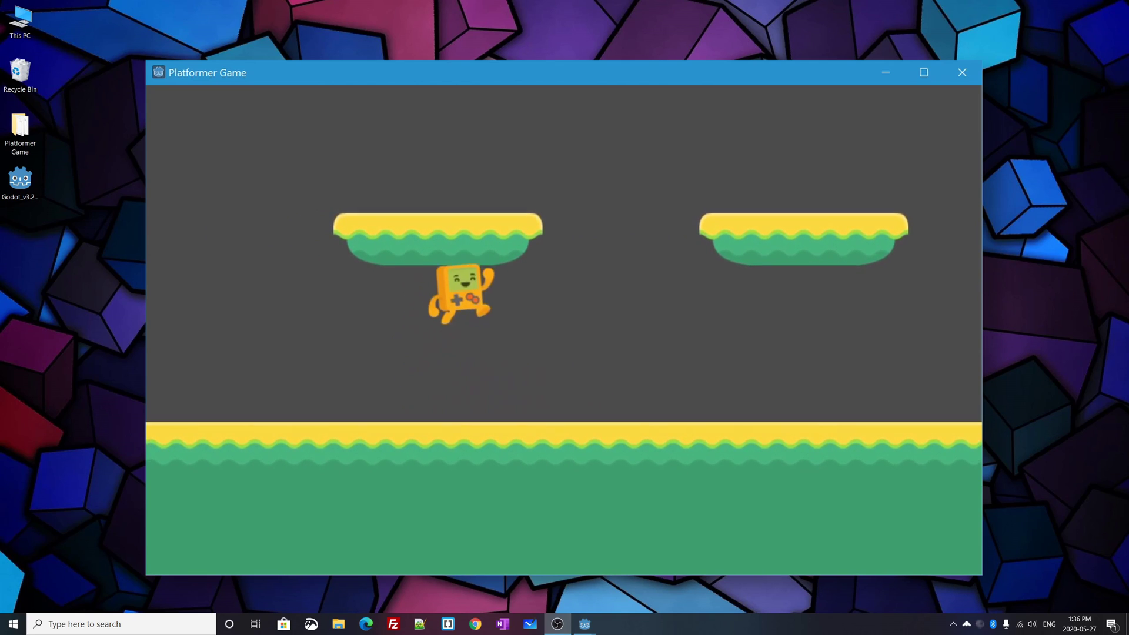
pyautogui.press('Right')
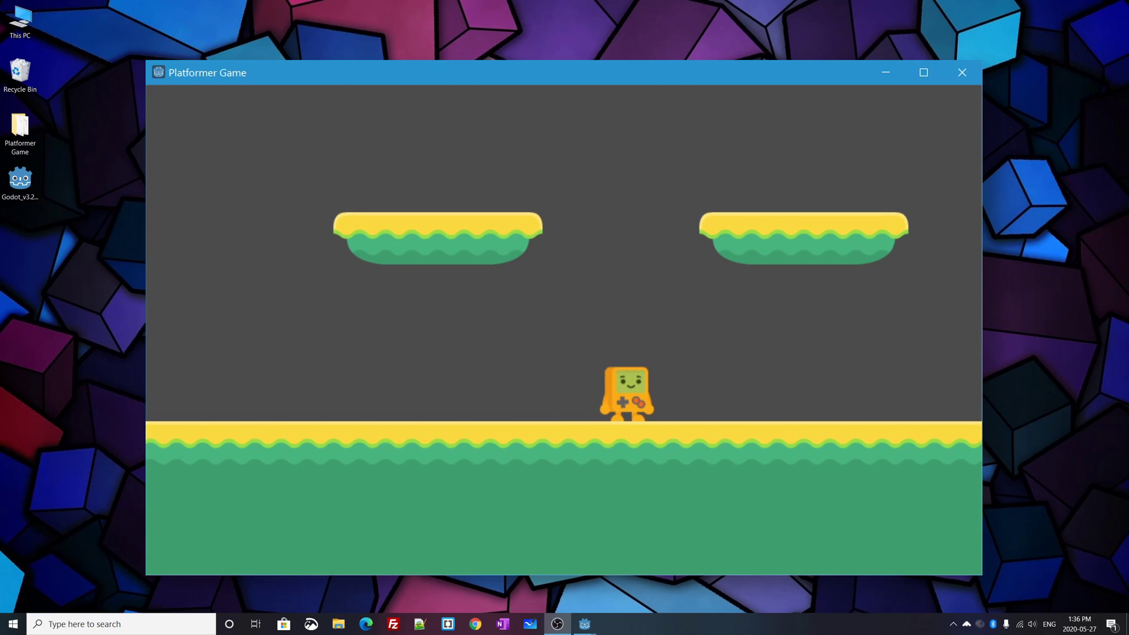
pyautogui.press('Right')
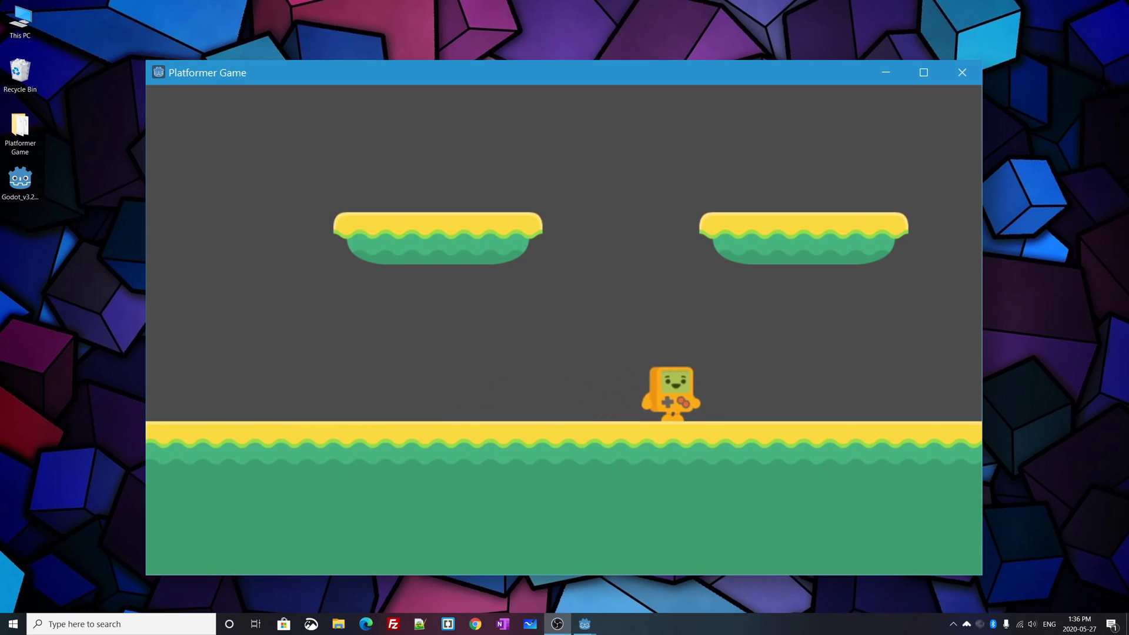
pyautogui.press('space')
pyautogui.press('space')
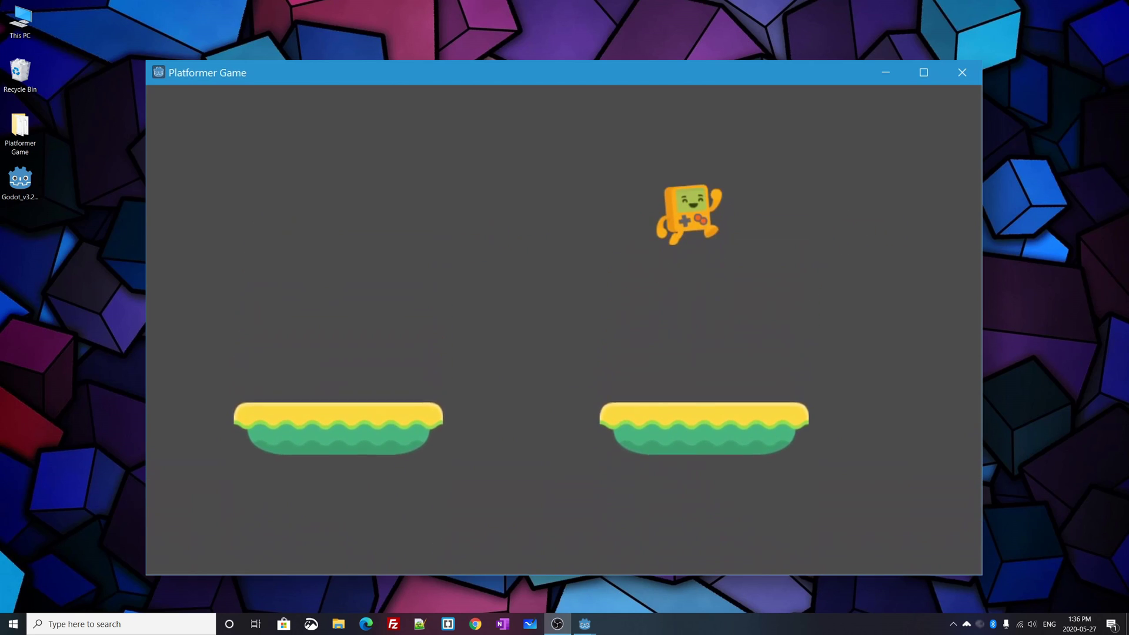
pyautogui.press('Left')
pyautogui.press('Right')
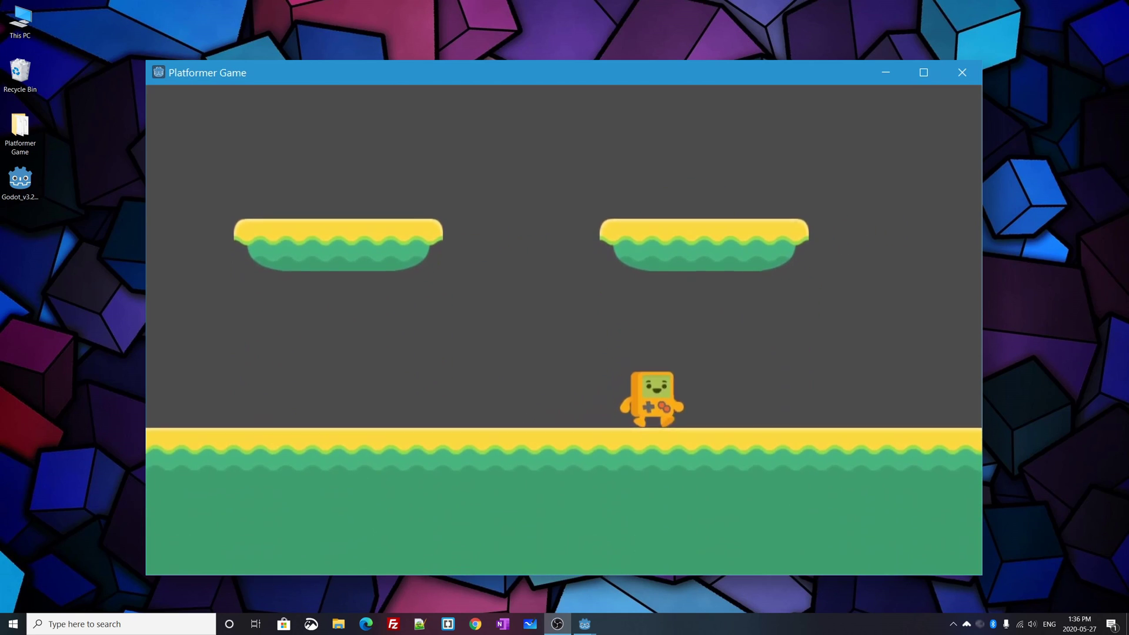
pyautogui.press('space')
pyautogui.press('space')
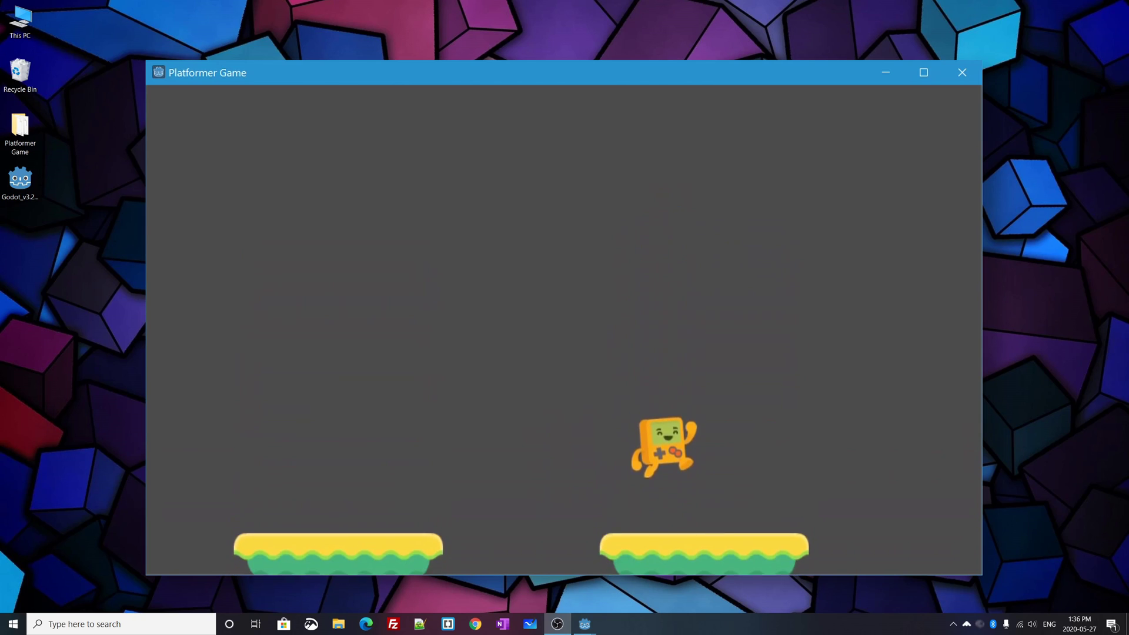
pyautogui.press('Left')
pyautogui.press('Right')
pyautogui.press('space')
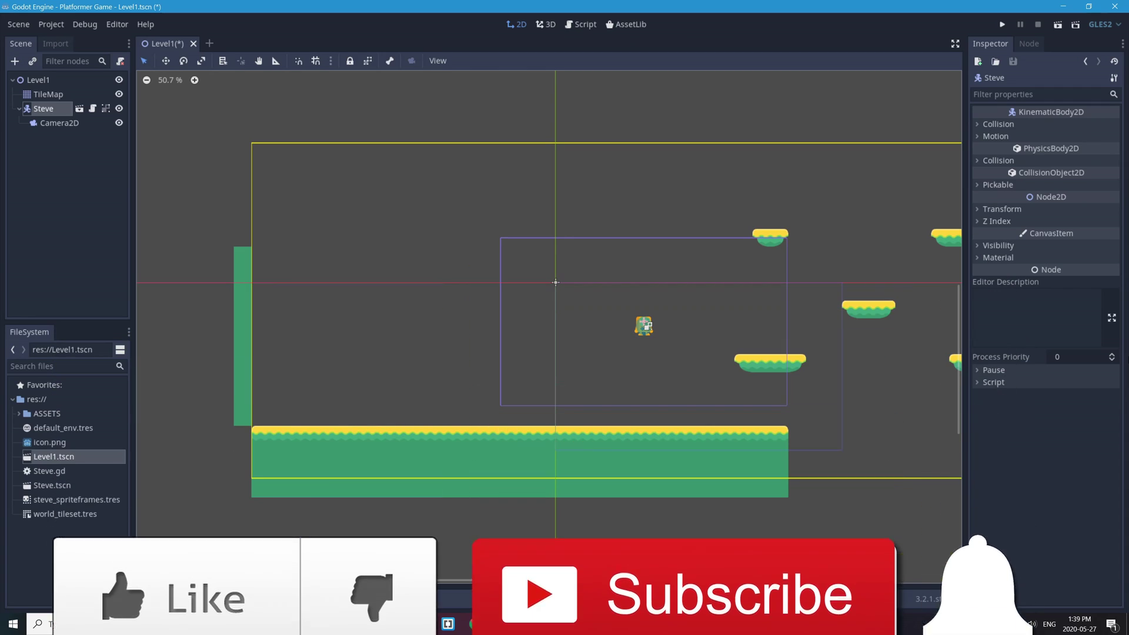
# Move Steve to the start of the level, above the ground near its left edge
pyautogui.scroll(3, 648, 343)
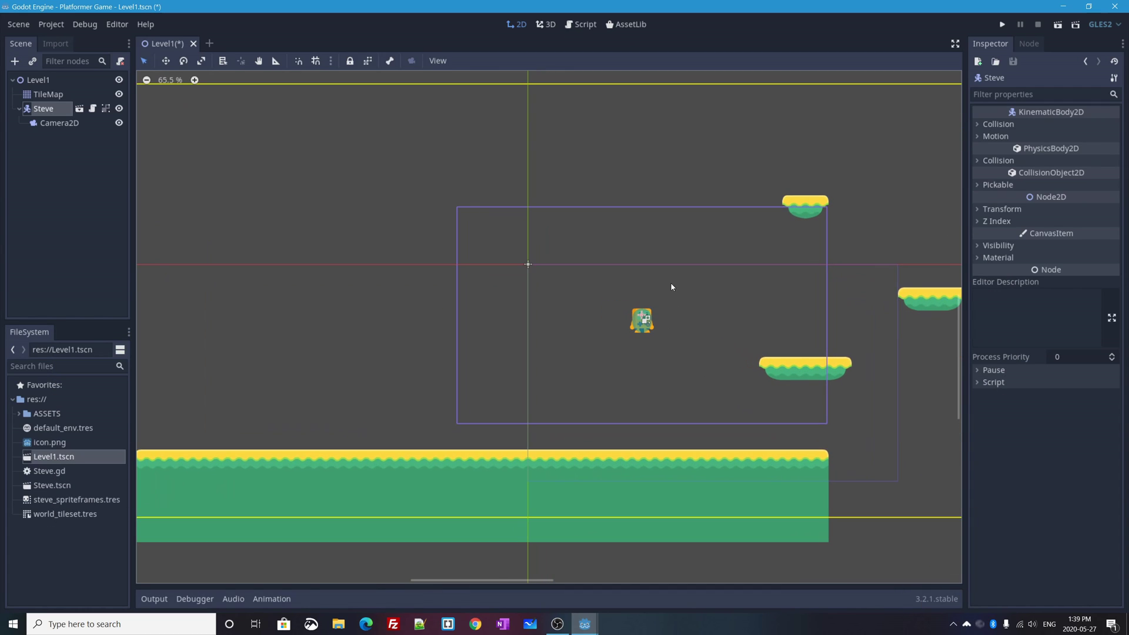
pyautogui.moveTo(770, 334); pyautogui.dragTo(634, 325, button='middle')
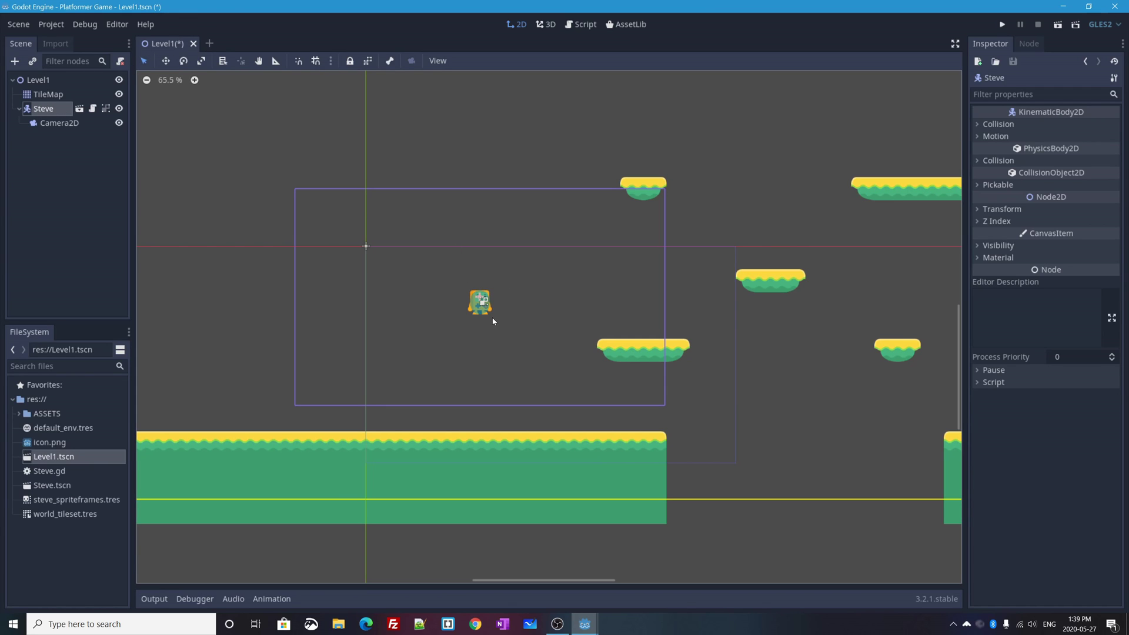
pyautogui.moveTo(470, 300); pyautogui.dragTo(224, 261)
pyautogui.hscroll(-8, 397, 264)
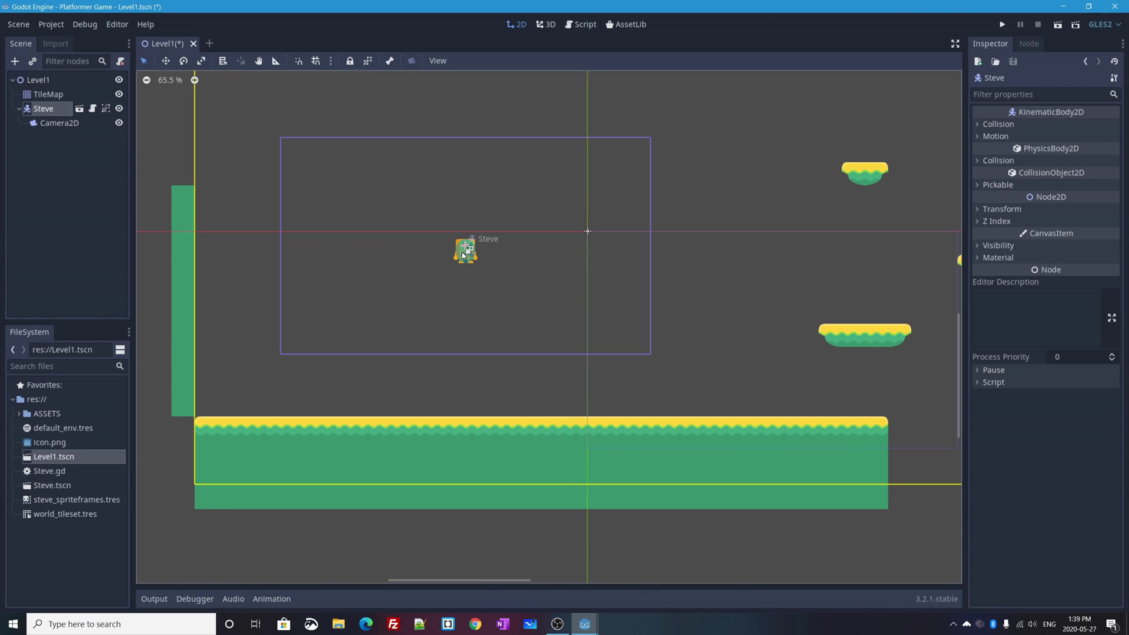
pyautogui.moveTo(463, 253); pyautogui.dragTo(288, 229)
pyautogui.moveTo(274, 266); pyautogui.dragTo(345, 309)
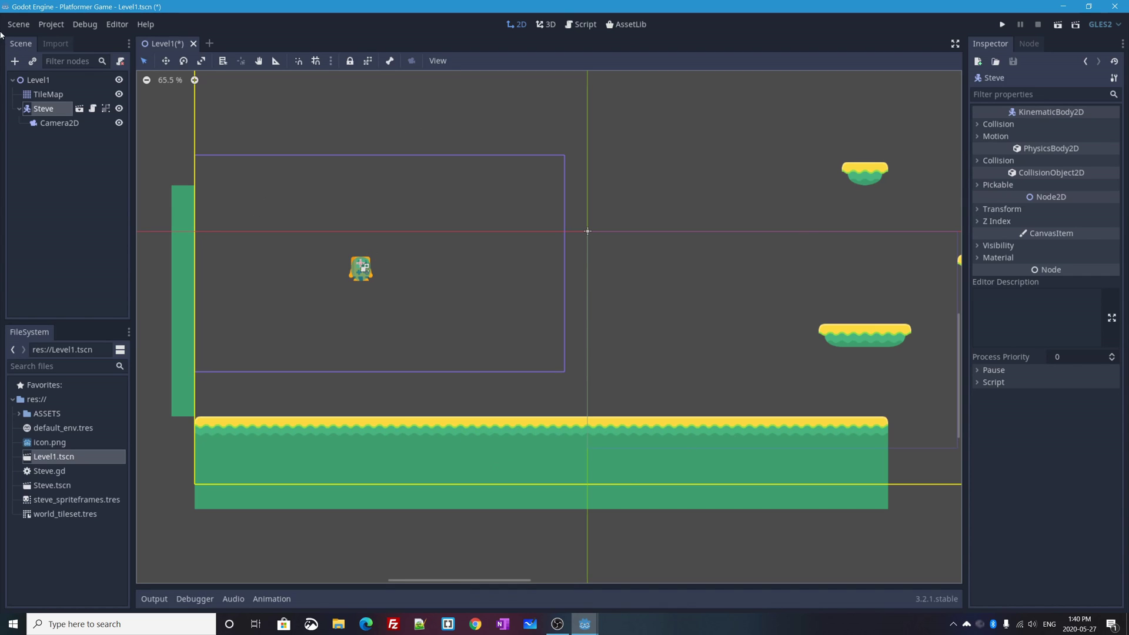
# Paint a nine-tile-wide block on the ground with tileYellow_04, topped with tileYellow_06 and the rounded corner tiles tileYellow_05 and tileYellow_07
pyautogui.click(49, 99)
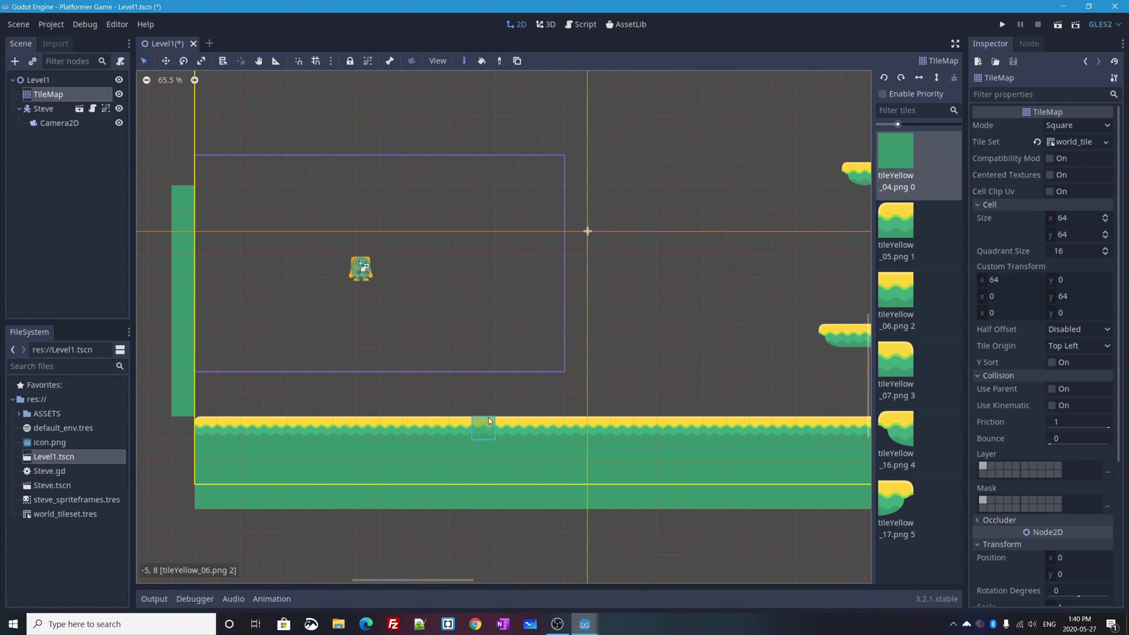
pyautogui.moveTo(489, 403)
pyautogui.mouseDown()
pyautogui.moveTo(670, 404)
pyautogui.moveTo(673, 289)
pyautogui.moveTo(493, 290)
pyautogui.moveTo(488, 392)
pyautogui.moveTo(651, 386)
pyautogui.moveTo(654, 332)
pyautogui.moveTo(643, 318)
pyautogui.moveTo(533, 316)
pyautogui.moveTo(508, 332)
pyautogui.moveTo(519, 361)
pyautogui.moveTo(643, 347)
pyautogui.moveTo(507, 334)
pyautogui.mouseUp()
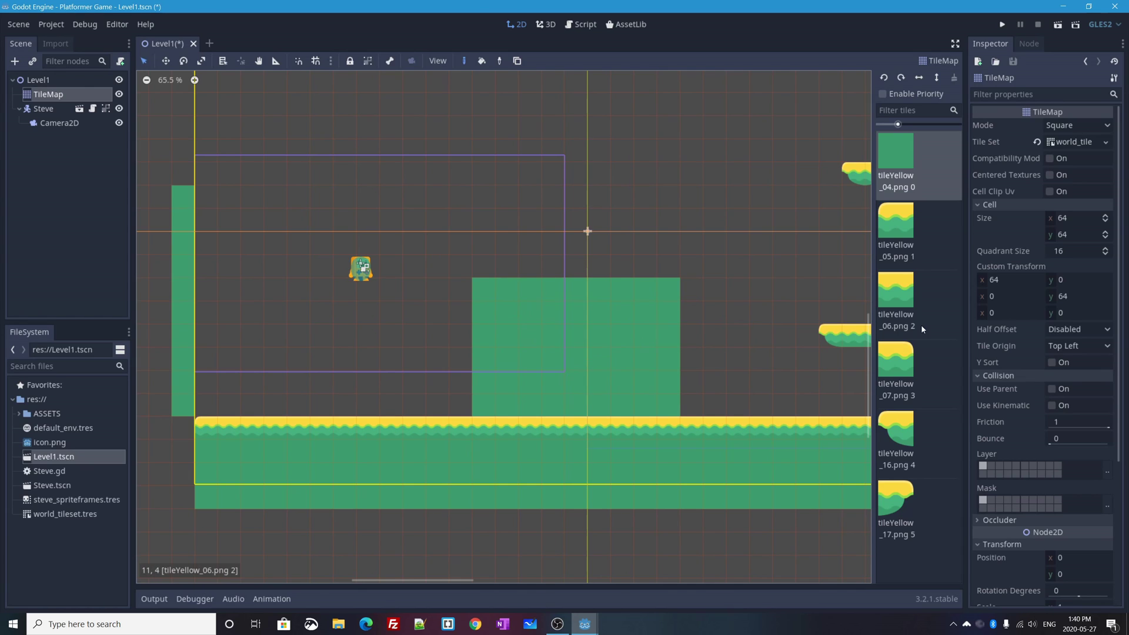
pyautogui.click(893, 290)
pyautogui.moveTo(506, 266); pyautogui.dragTo(604, 260)
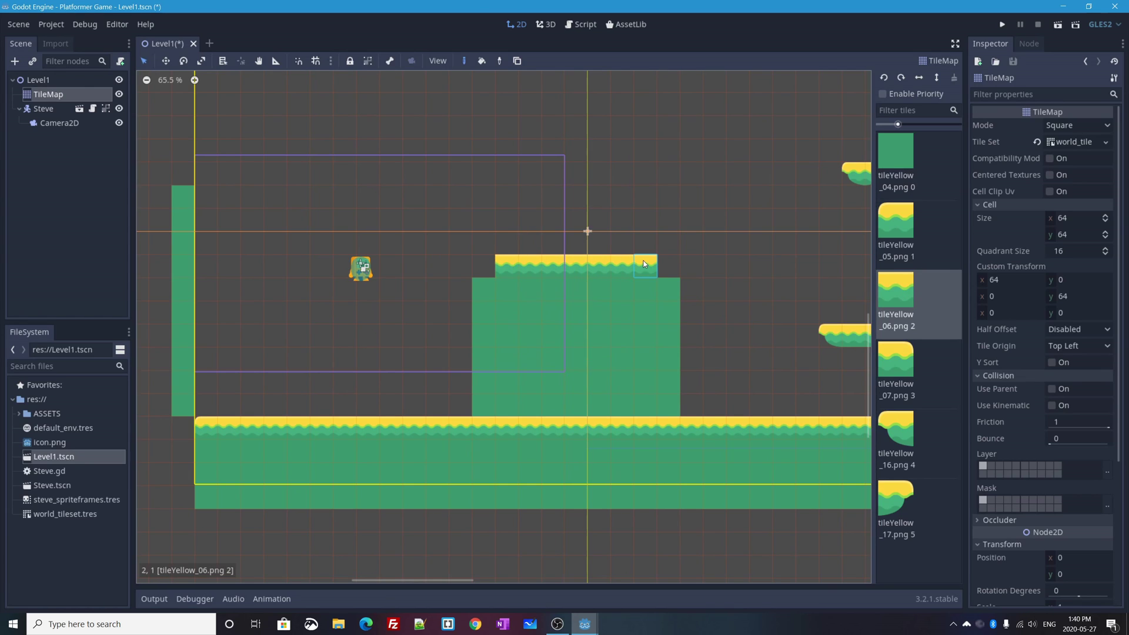
pyautogui.click(894, 360)
pyautogui.click(669, 265)
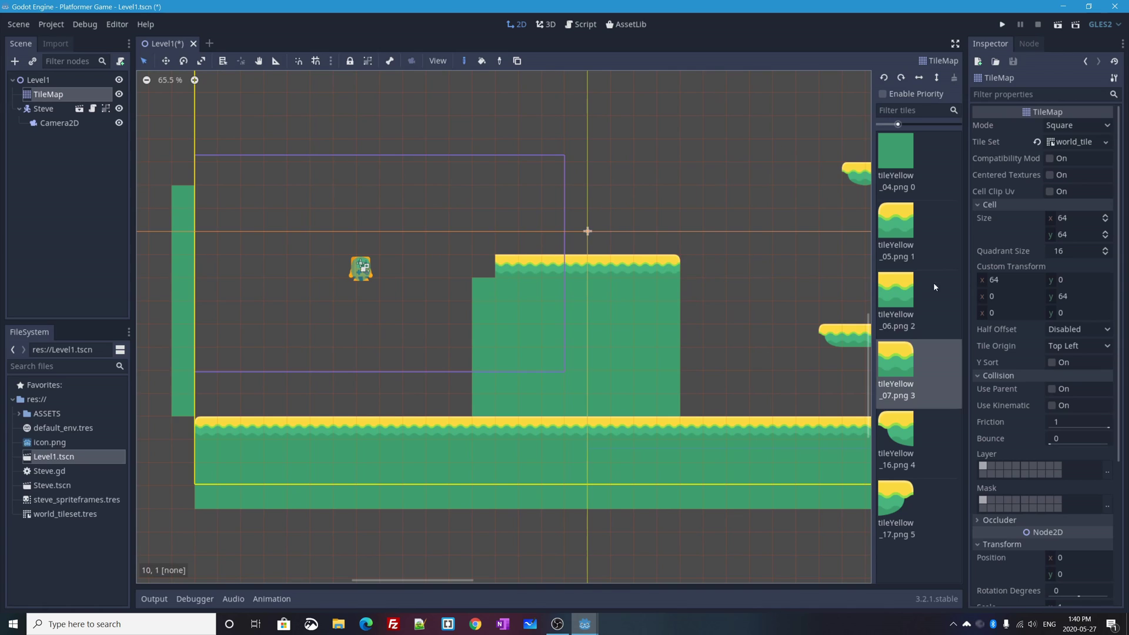
pyautogui.click(896, 295)
pyautogui.click(484, 266)
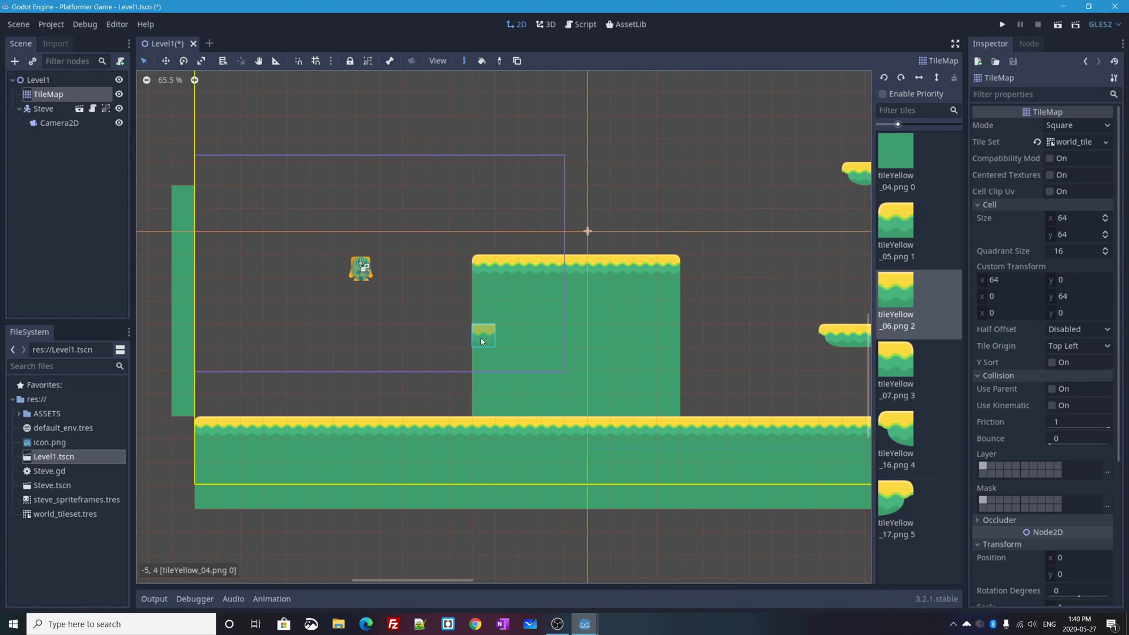
# Paint a five-tile tileYellow_06 ledge across the block's left part, three rows below its top, replacing a misplaced first row
pyautogui.moveTo(483, 358); pyautogui.dragTo(577, 358)
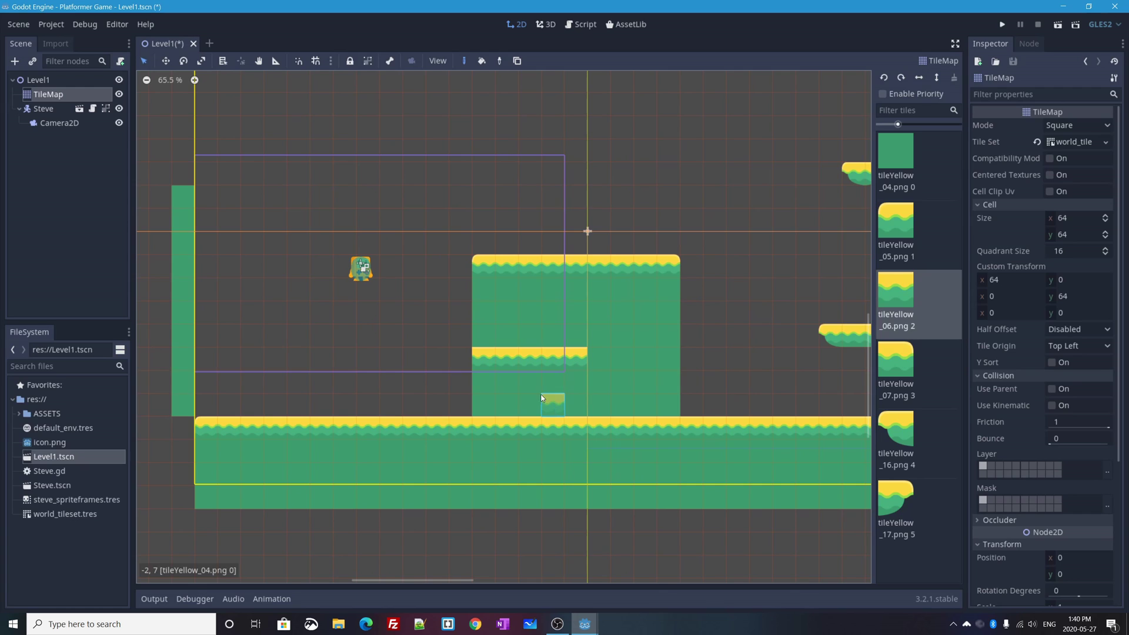
pyautogui.hotkey('ctrl', 'z')
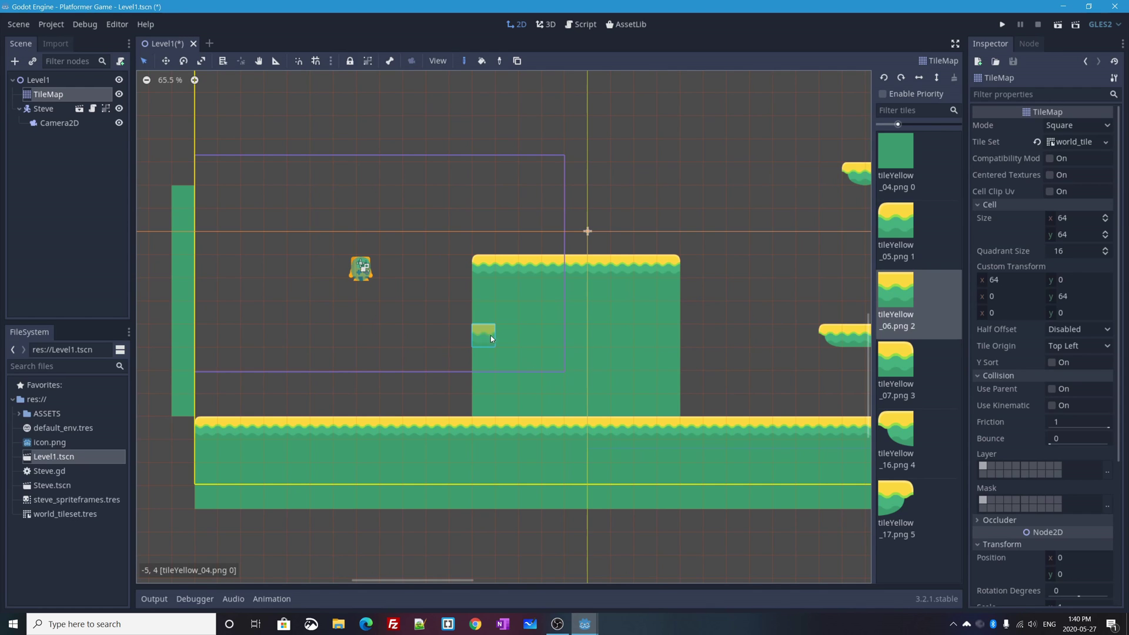
pyautogui.moveTo(483, 336); pyautogui.dragTo(577, 337)
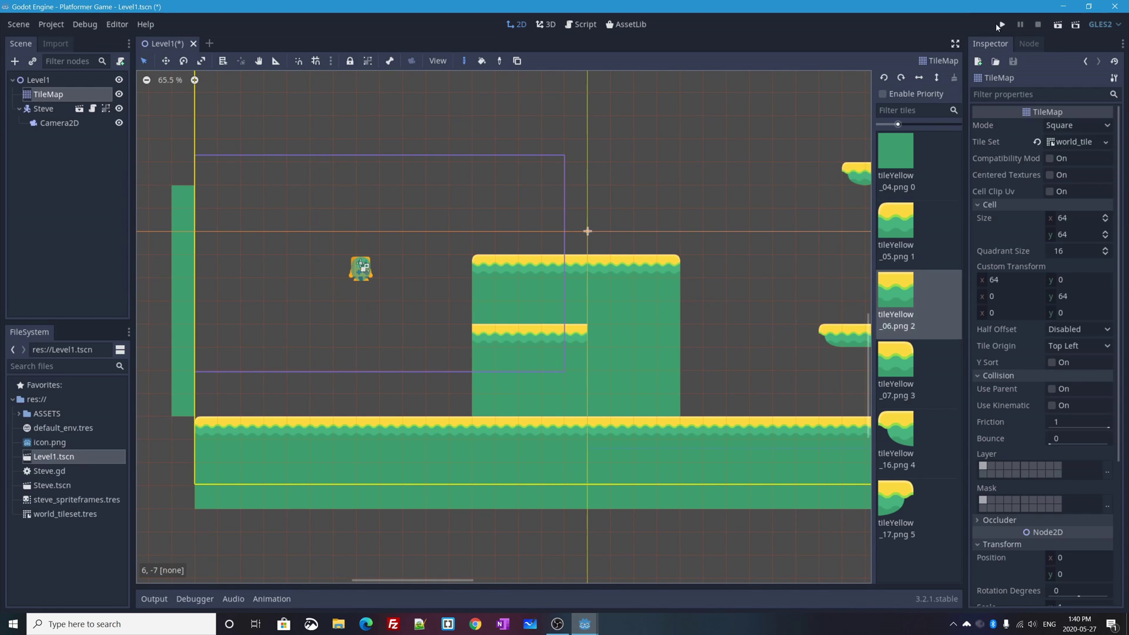
# Run the Level1 scene, walk the character against the painted block to test collision, and close the game
pyautogui.click(1059, 25)
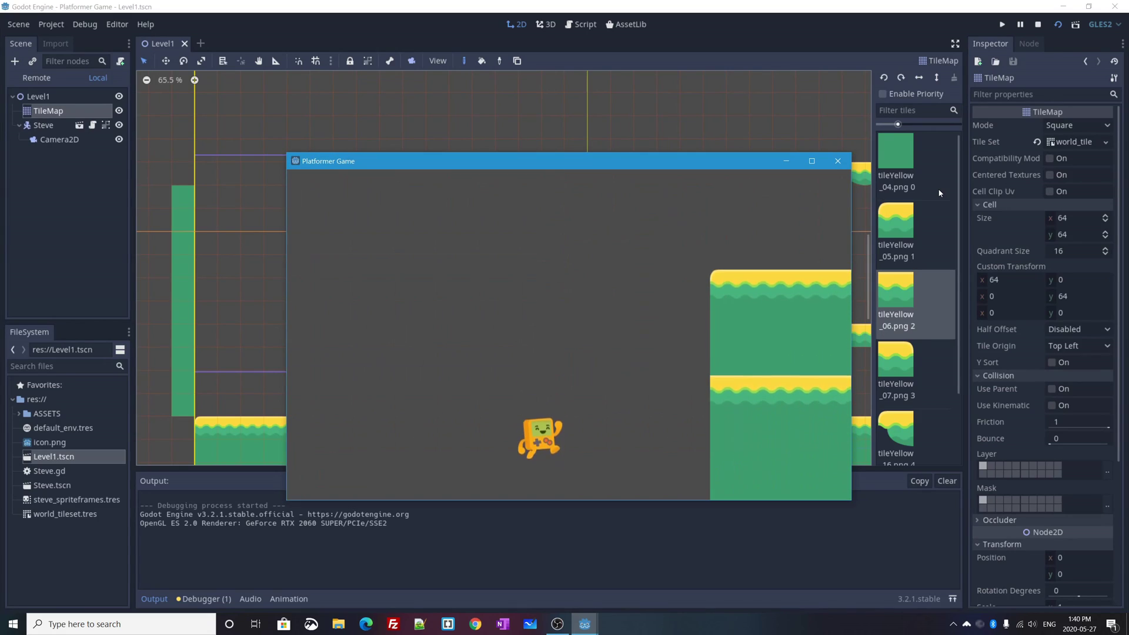
pyautogui.press('Right')
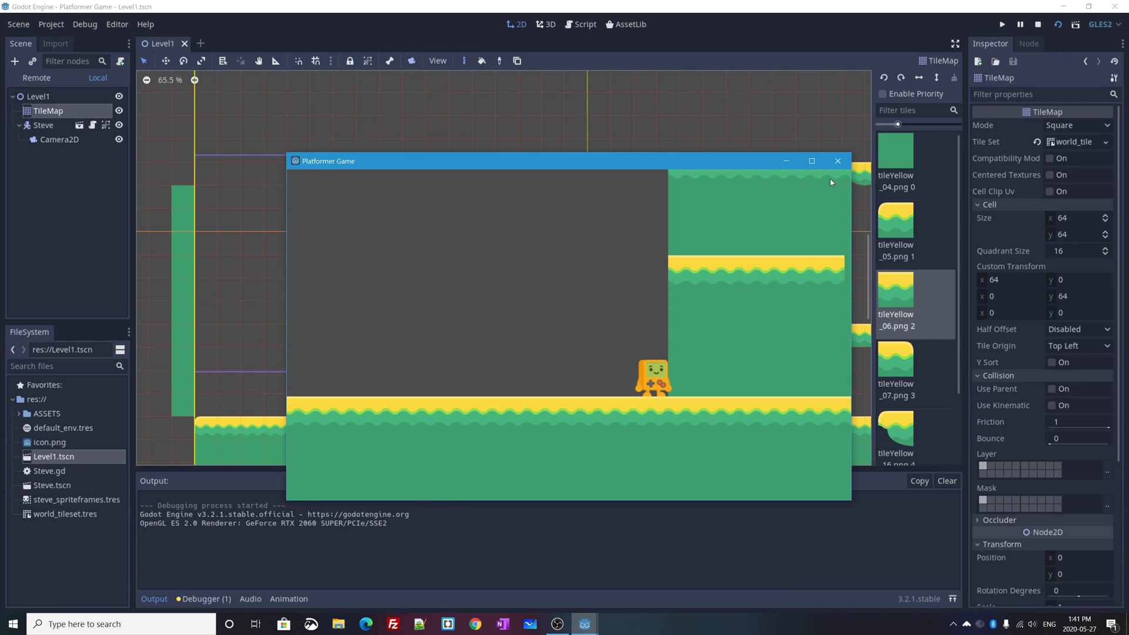
pyautogui.click(838, 160)
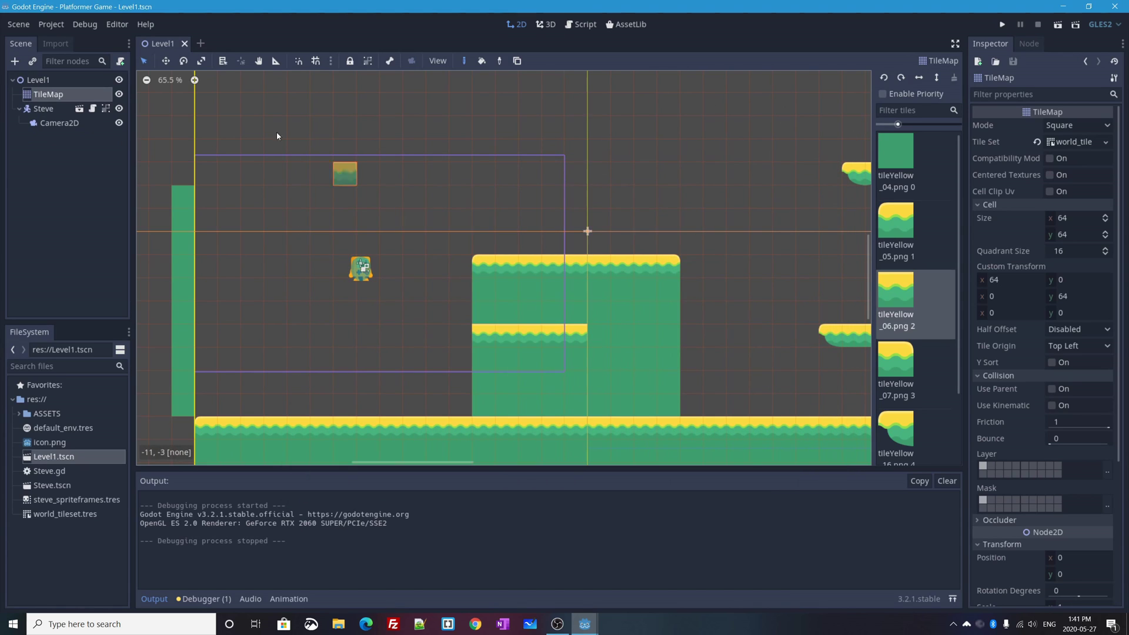
# Erase all the tiles of the block standing on the ground
pyautogui.hotkey('ctrl', 'z')
pyautogui.hotkey('ctrl', 'z')
pyautogui.hotkey('ctrl', 'z')
pyautogui.hotkey('ctrl', 'z')
pyautogui.hotkey('ctrl', 'z')
pyautogui.hotkey('ctrl', 'z')
pyautogui.hotkey('ctrl', 'z')
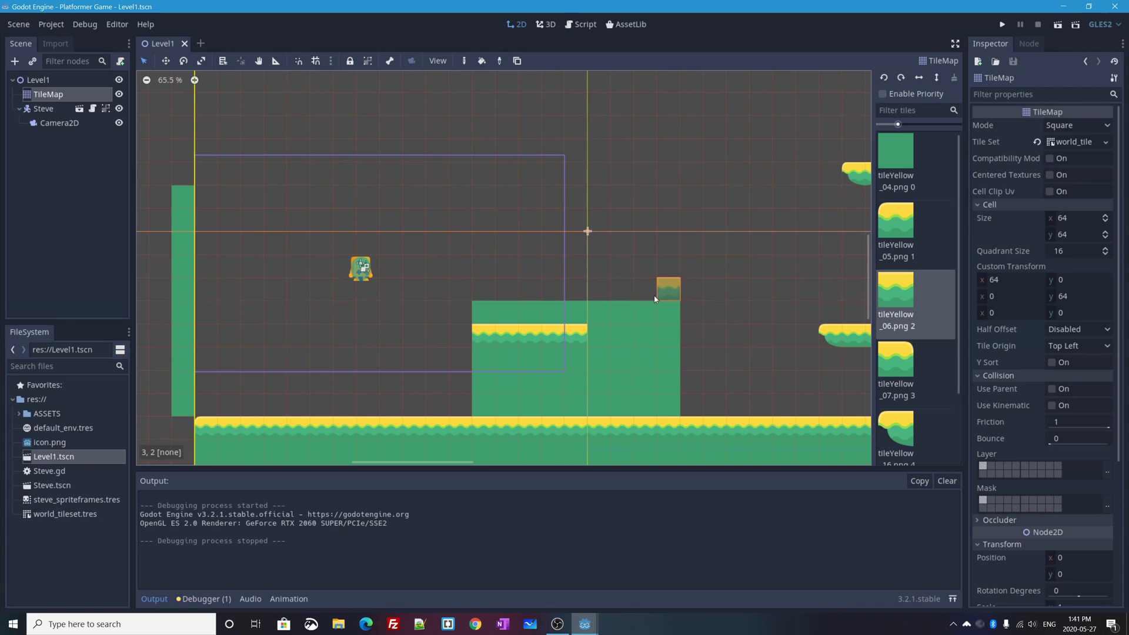
pyautogui.hotkey('ctrl', 'z')
pyautogui.hotkey('ctrl', 'z')
pyautogui.hotkey('ctrl', 'z')
pyautogui.hotkey('ctrl', 'z')
pyautogui.hotkey('ctrl', 'z')
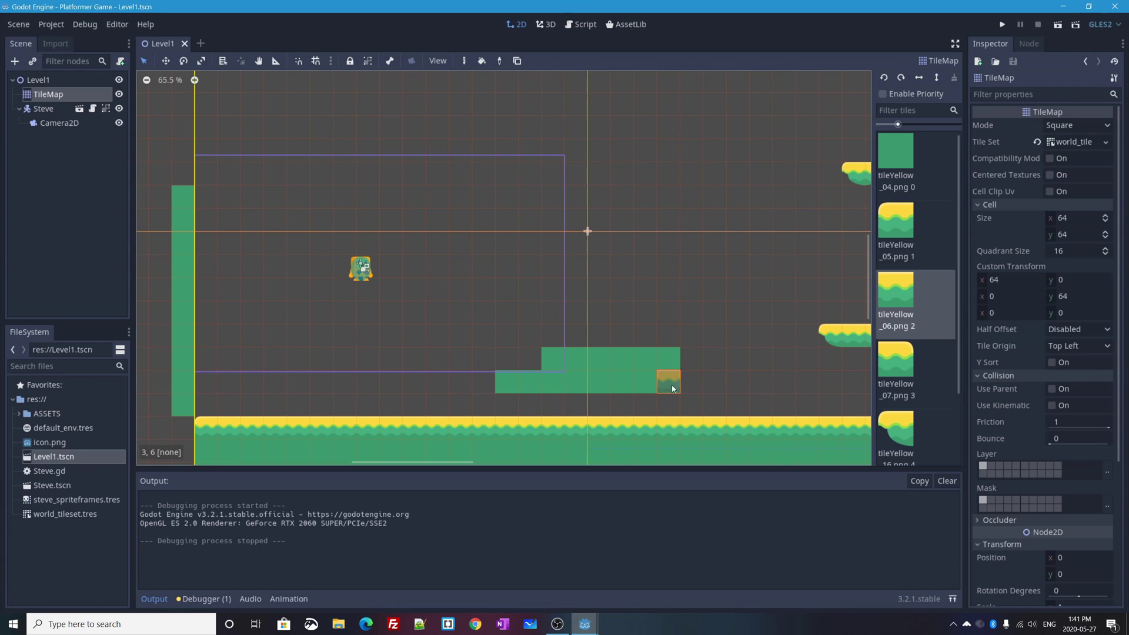
pyautogui.rightClick(669, 361)
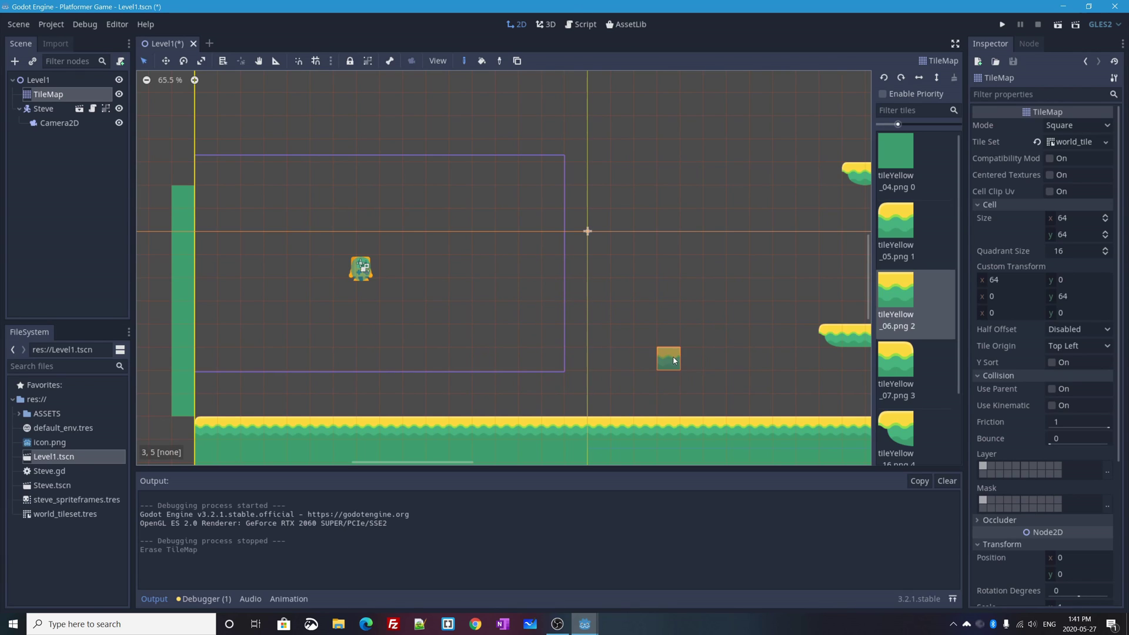
# Rename the TileMap node to Tiles Solid
pyautogui.doubleClick(46, 95)
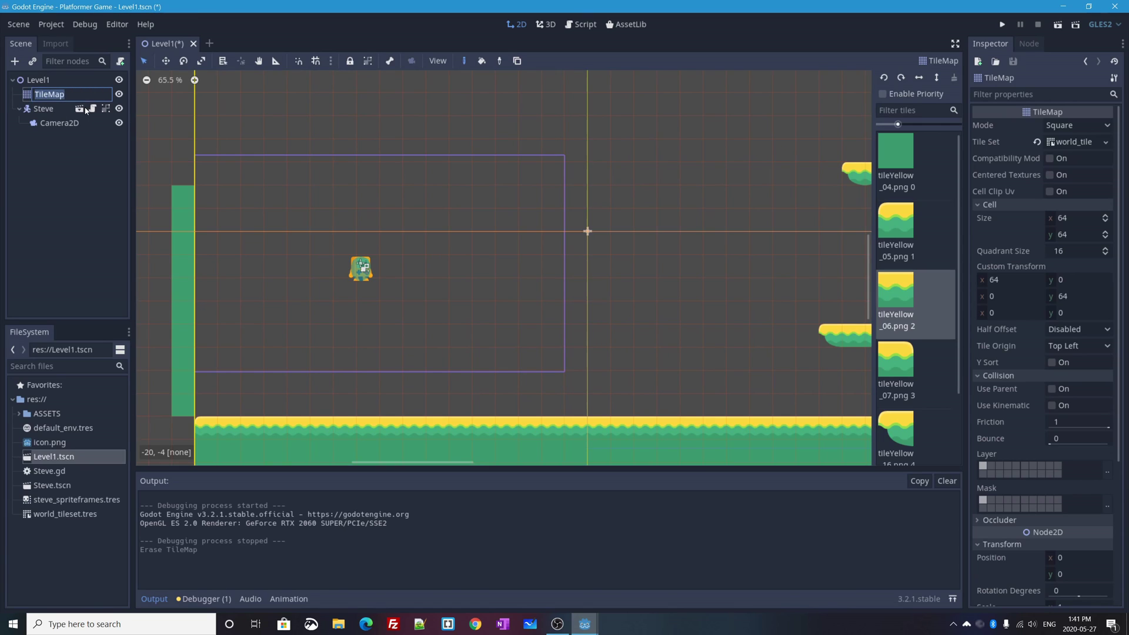
pyautogui.write('Tiles Solid')
pyautogui.press('Return')
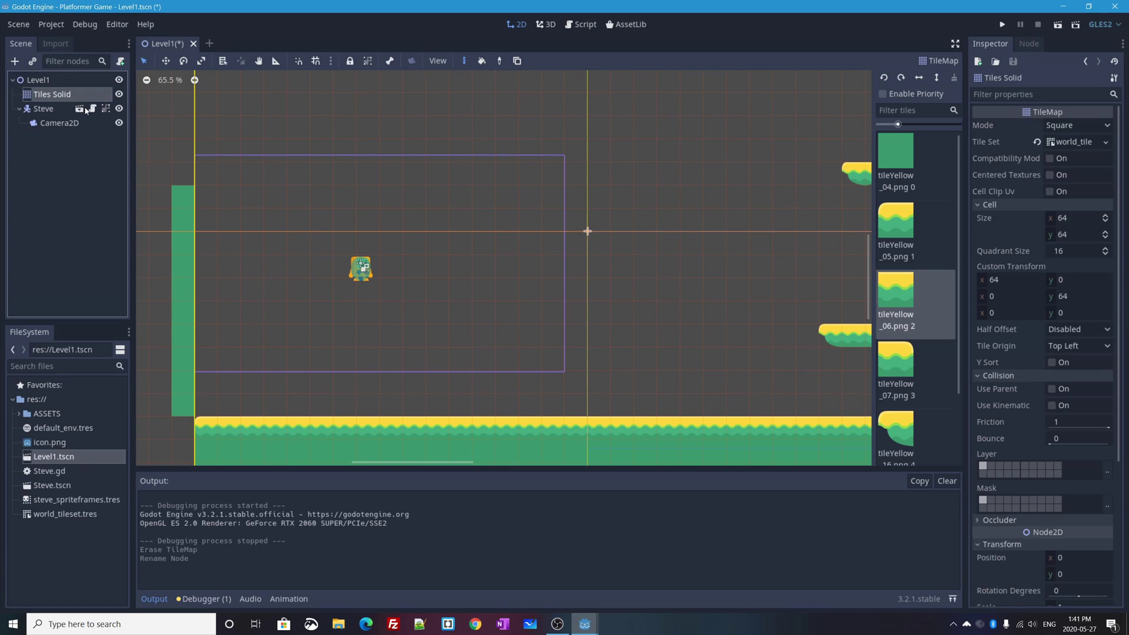
# Add a second TileMap node as a child of the Level1 root node
pyautogui.click(29, 81)
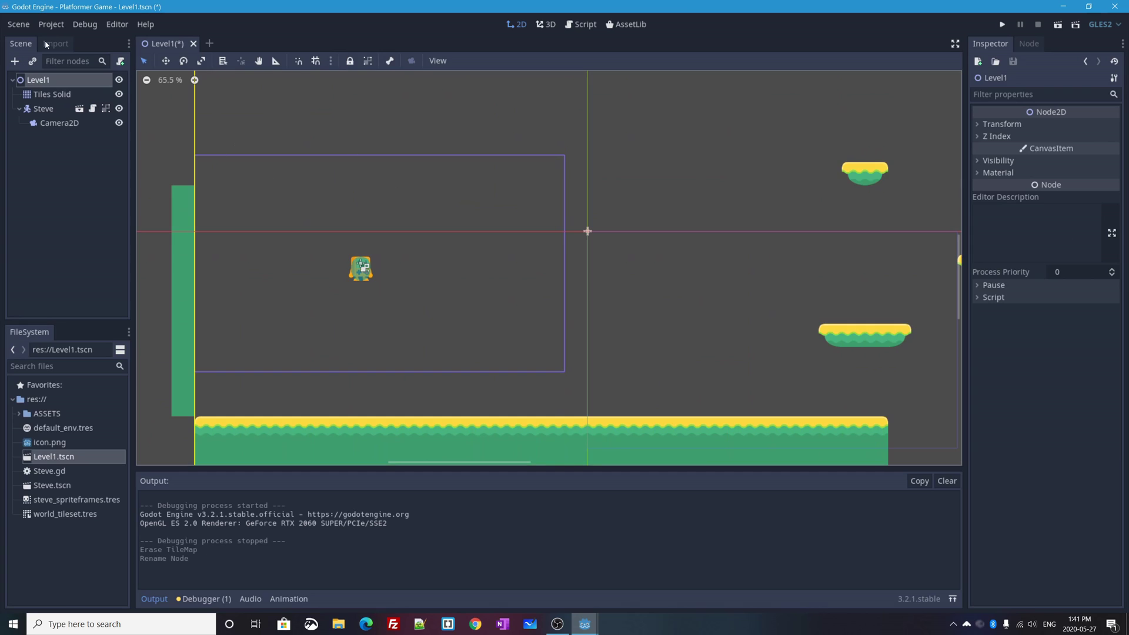
pyautogui.click(15, 61)
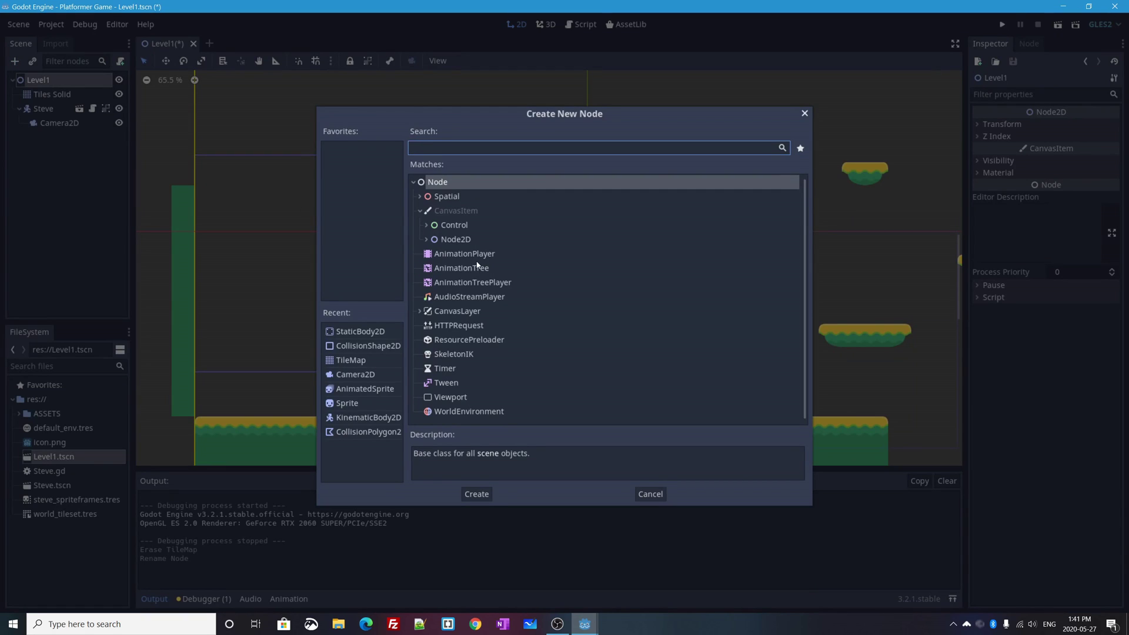
pyautogui.click(348, 361)
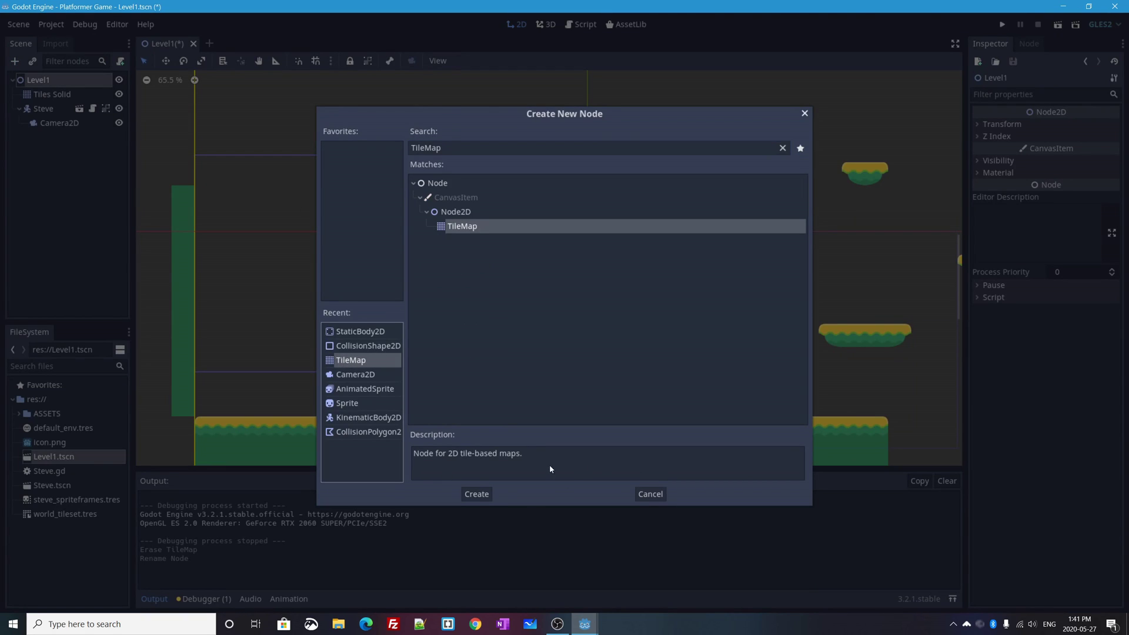
pyautogui.click(480, 495)
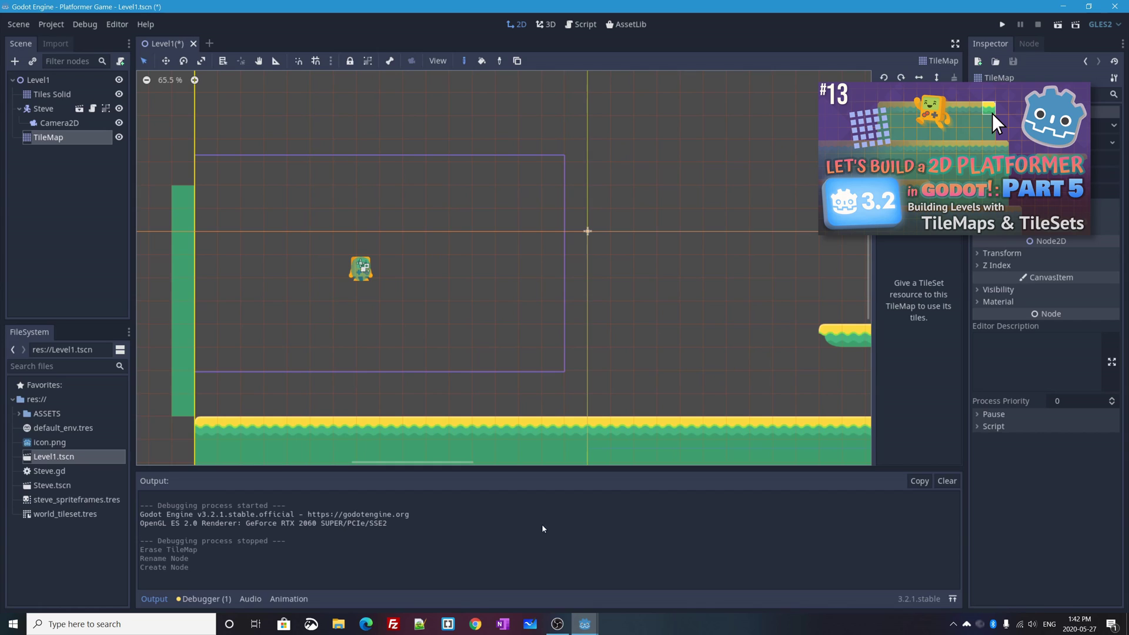
# Rename the new TileMap node to Tiles One-Way and move it above Tiles Solid in the scene tree
pyautogui.doubleClick(59, 139)
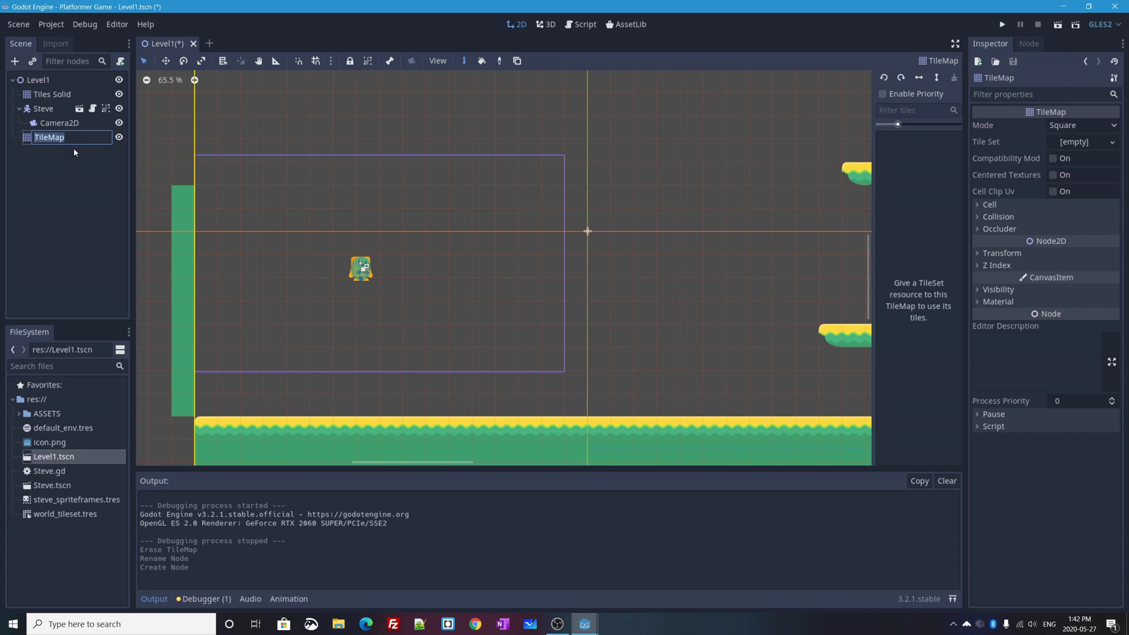
pyautogui.write('Til')
pyautogui.press('Return')
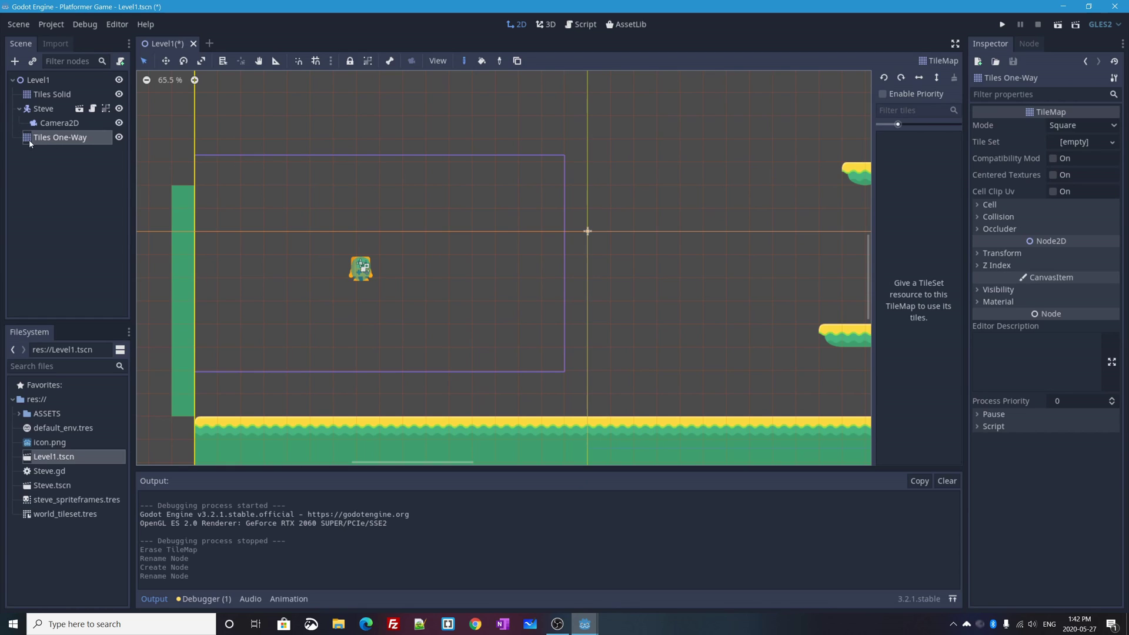
pyautogui.moveTo(37, 139); pyautogui.dragTo(33, 92)
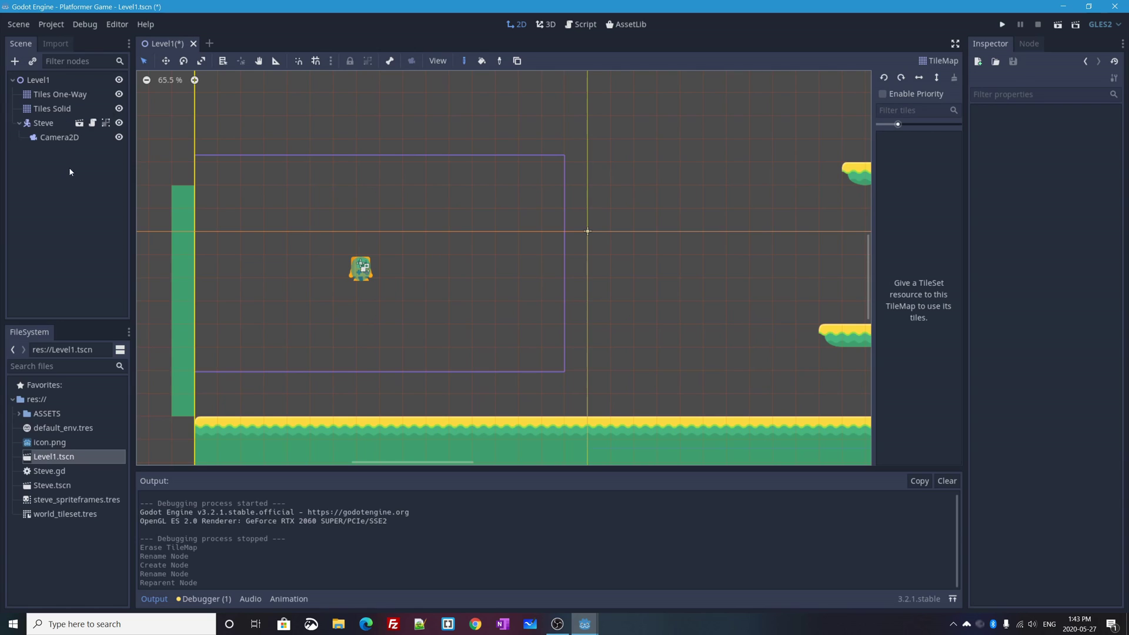
# Assign a new TileSet to the Tiles One-Way node and open it in an enlarged TileSet editor
pyautogui.click(43, 94)
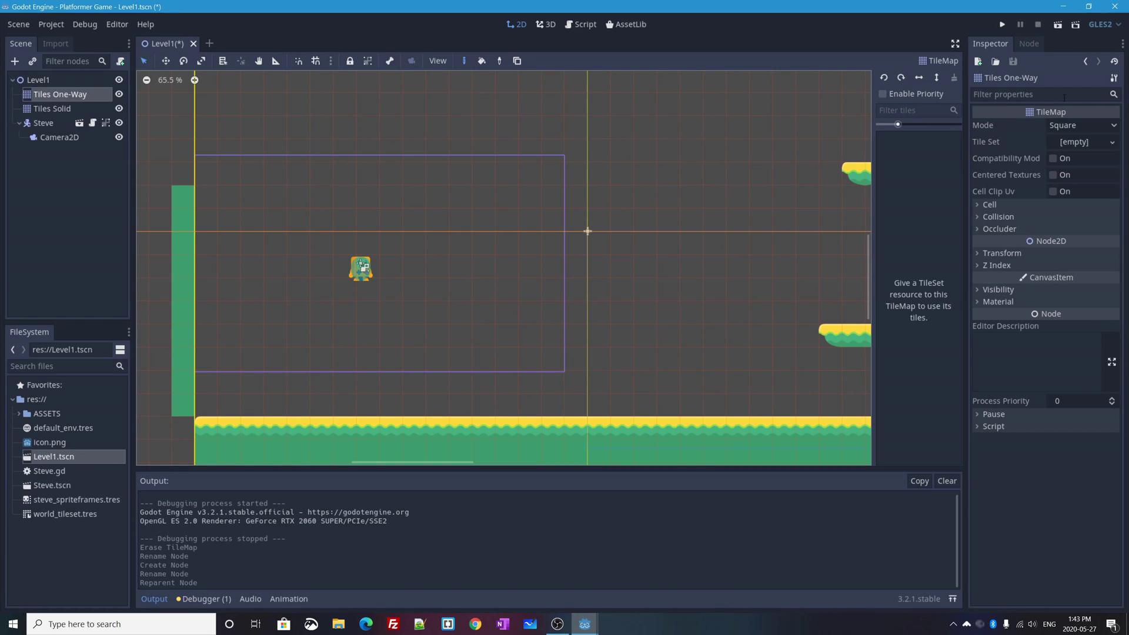
pyautogui.click(1068, 143)
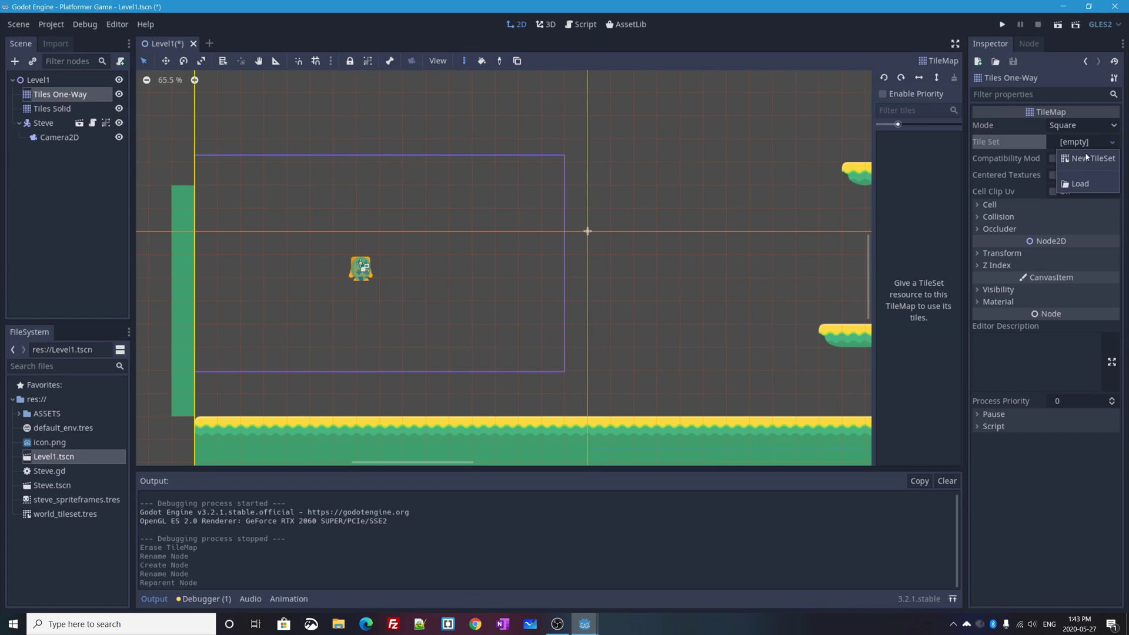
pyautogui.click(1085, 156)
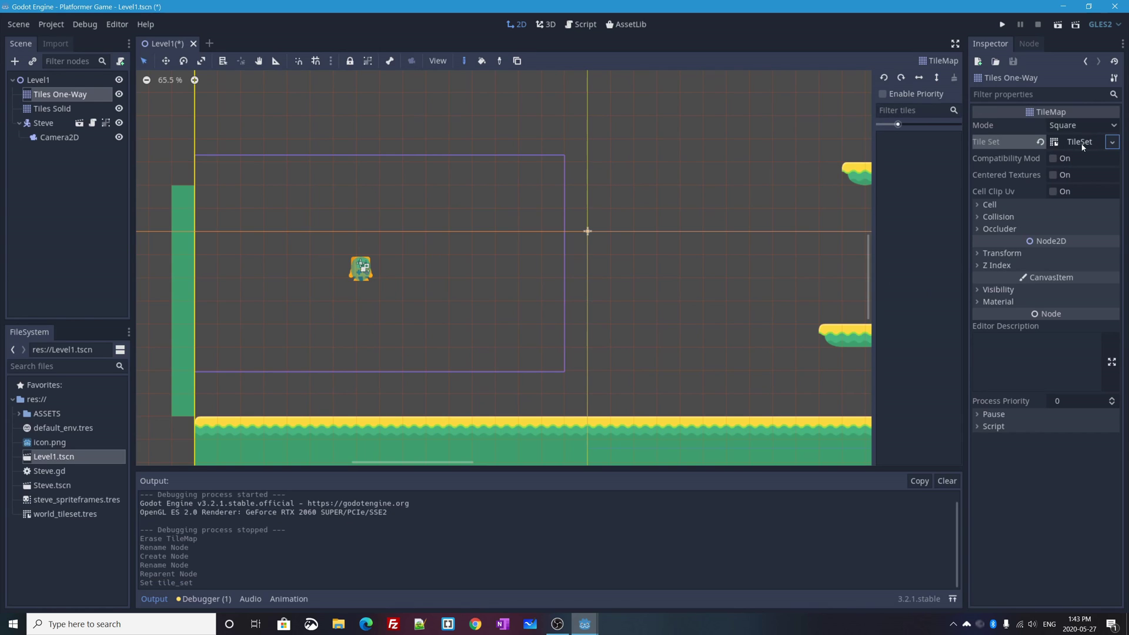
pyautogui.click(1086, 142)
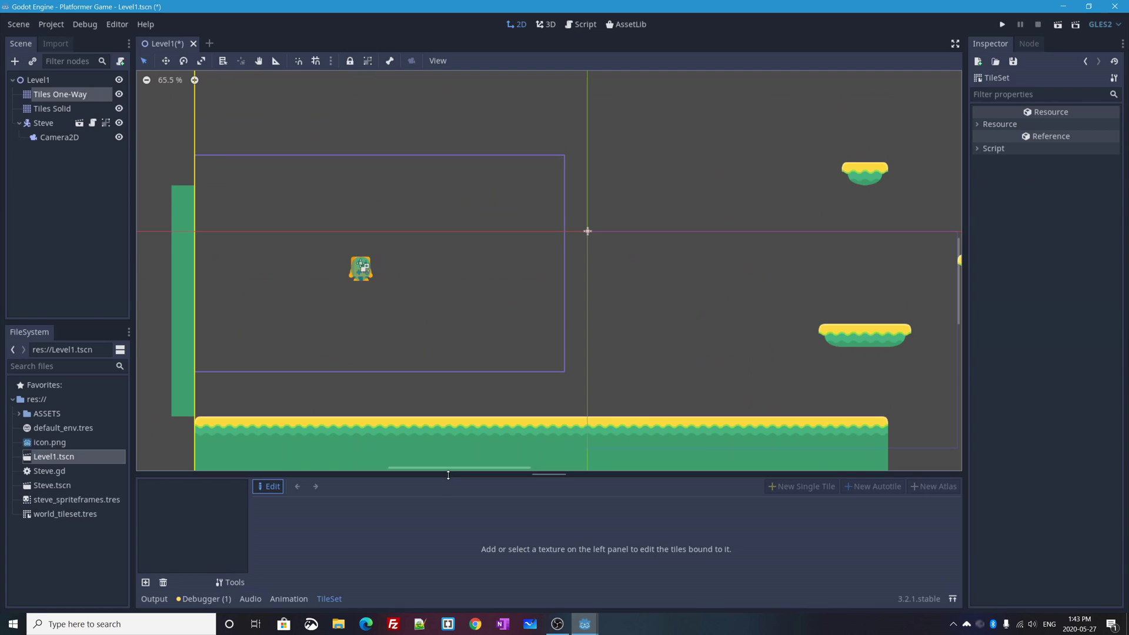
pyautogui.moveTo(447, 474); pyautogui.dragTo(461, 290)
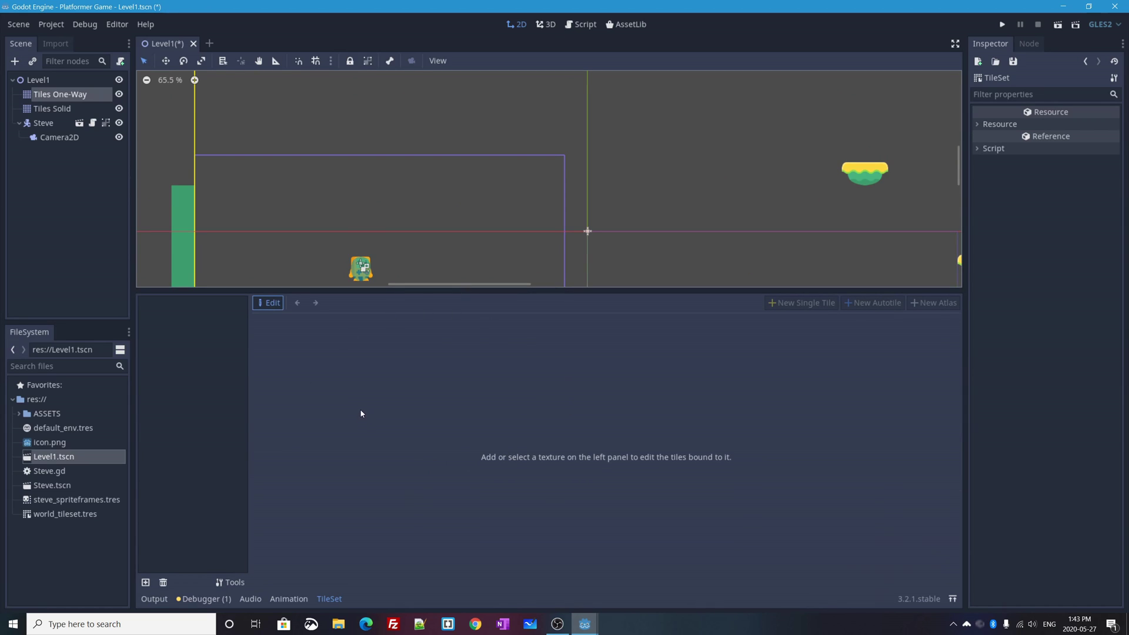
# Expand the project's ASSETS folder and its WorldTiles subfolder to list the tile images
pyautogui.click(19, 414)
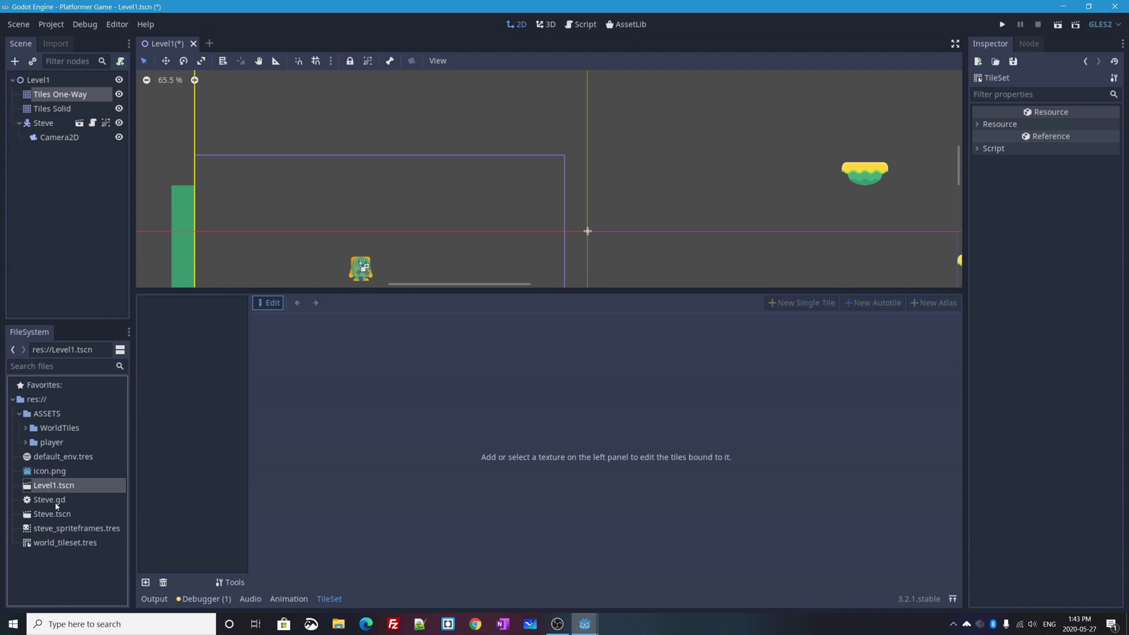
pyautogui.click(26, 428)
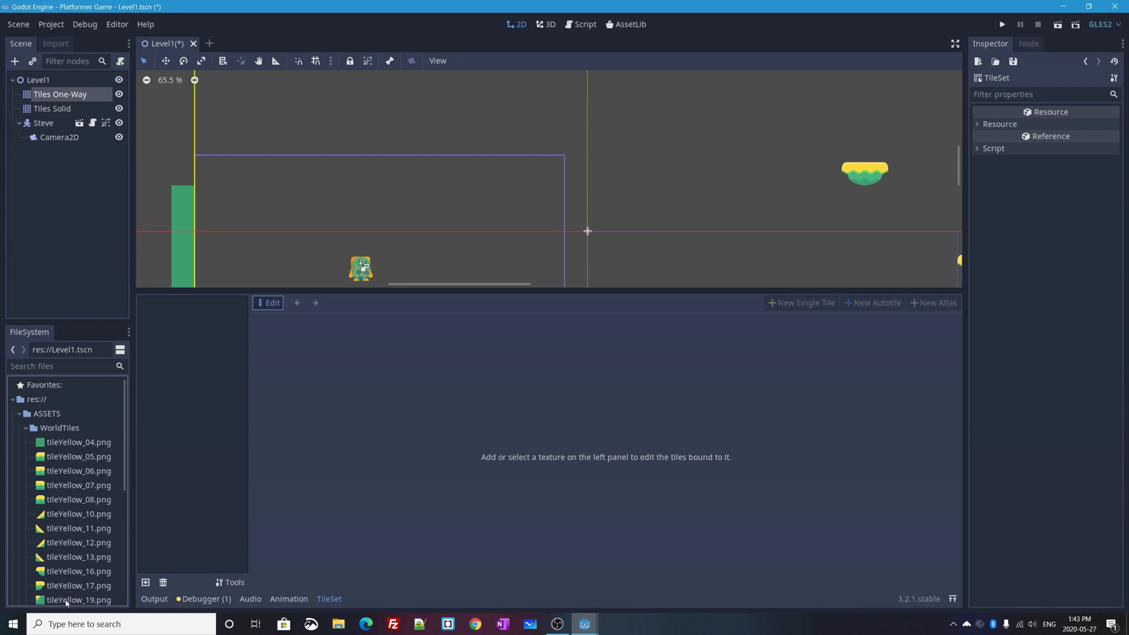
# Switch to File Explorer, examine the tile images in Platformer Game's ASSETS/WorldTiles folder, and return to the Godot editor
pyautogui.click(1063, 6)
pyautogui.moveTo(16, 130); pyautogui.dragTo(221, 131)
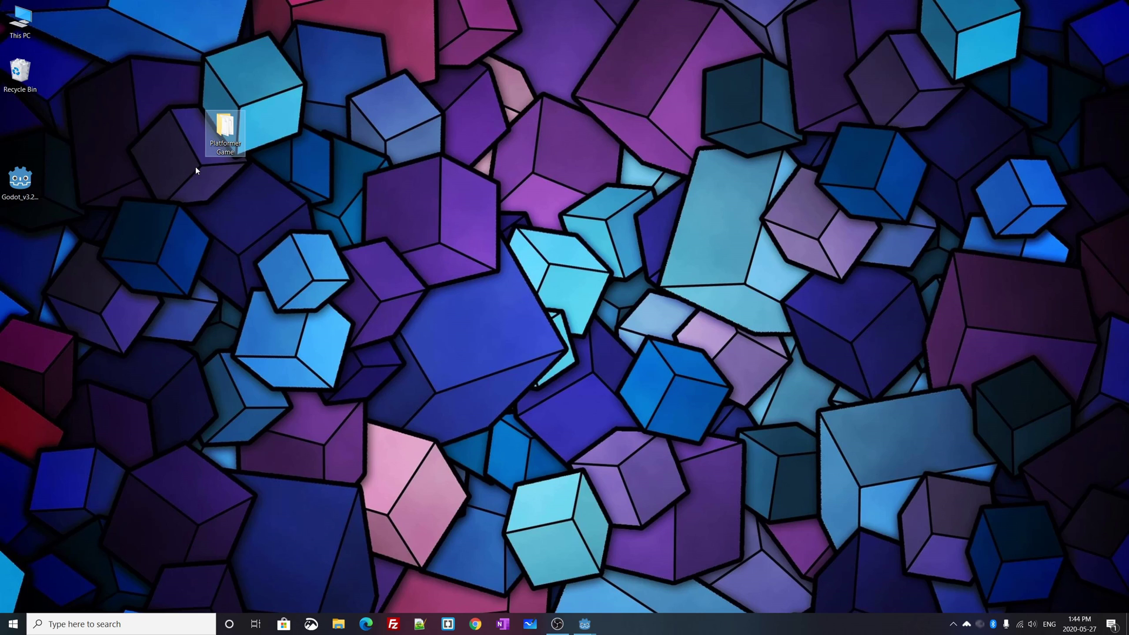
pyautogui.doubleClick(225, 130)
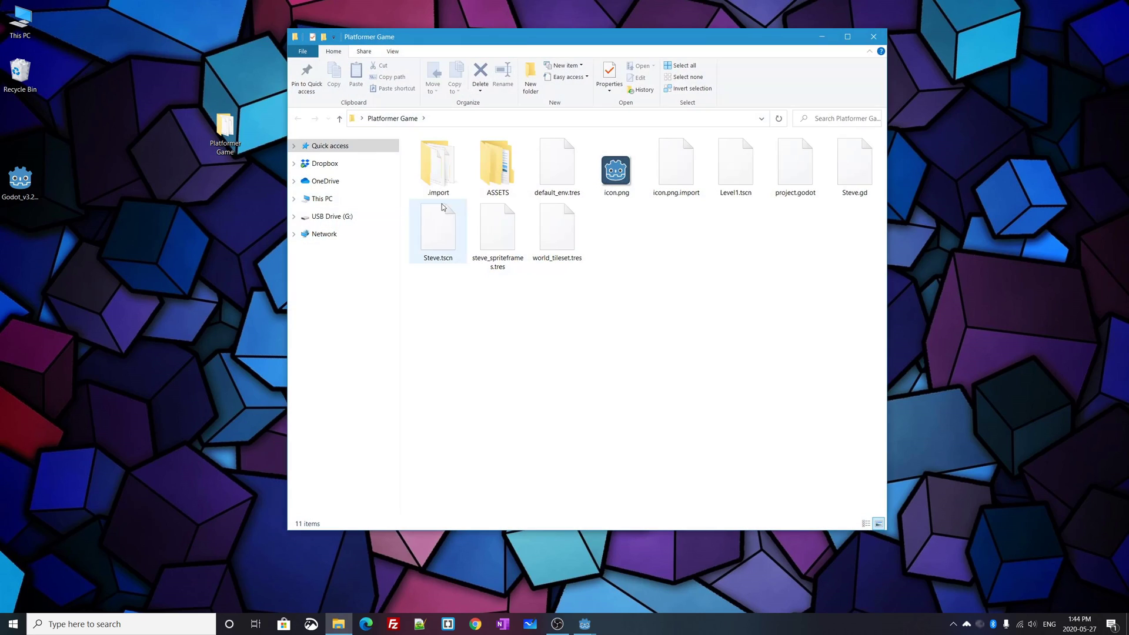
pyautogui.doubleClick(497, 168)
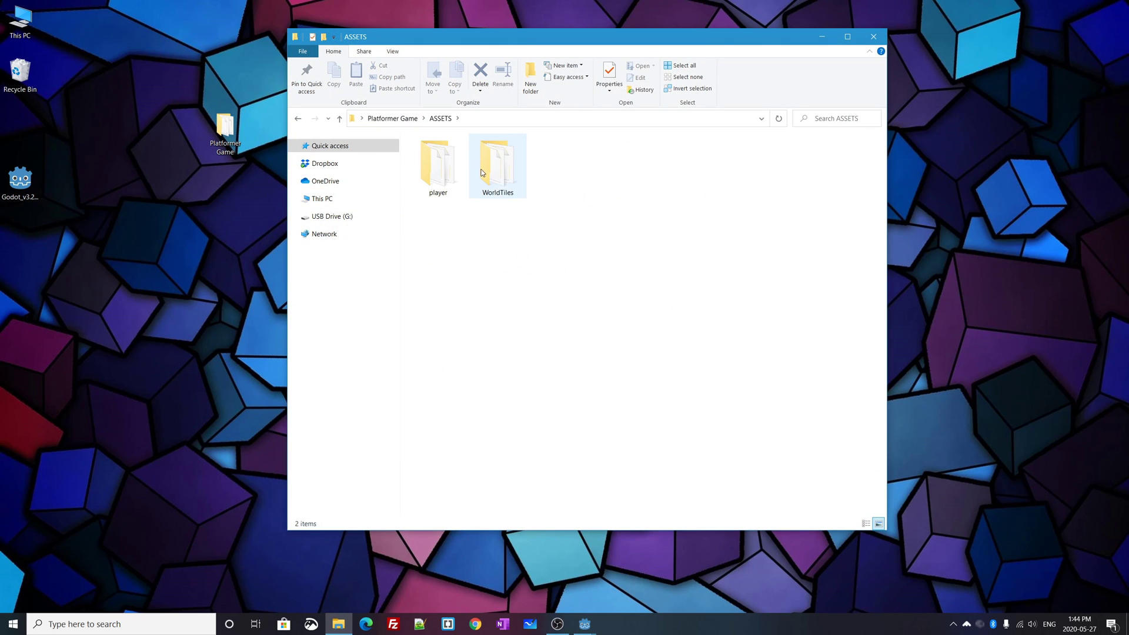
pyautogui.doubleClick(504, 163)
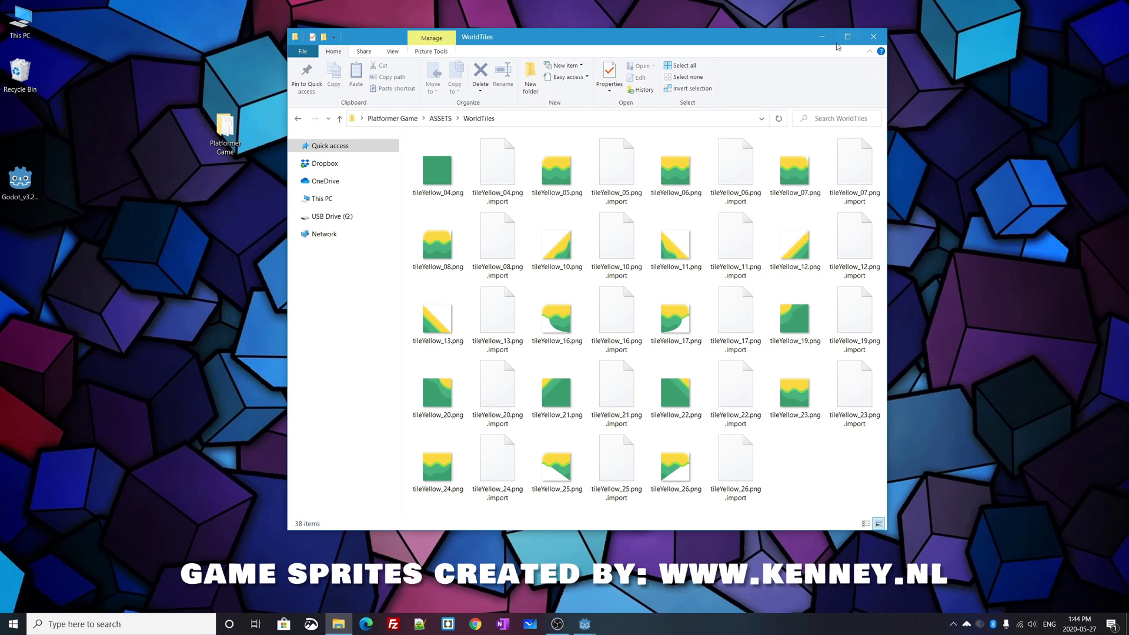
pyautogui.press('super+d')
pyautogui.moveTo(585, 623)
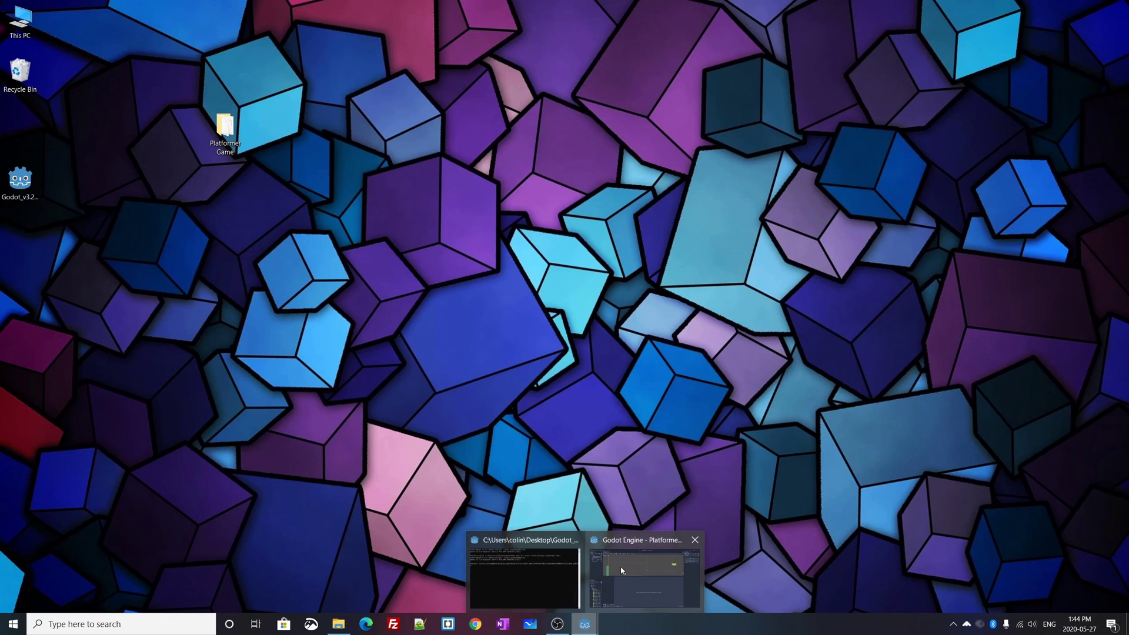
pyautogui.click(630, 565)
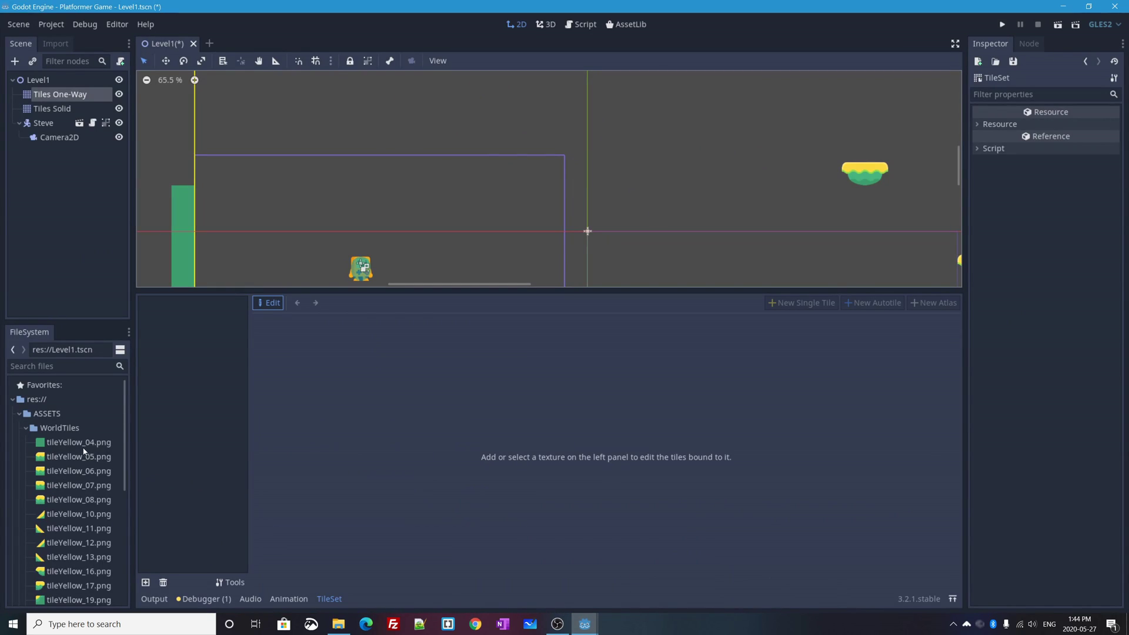
# Add the images tileYellow_04.png through tileYellow_07.png as textures to the new tile set
pyautogui.click(61, 445)
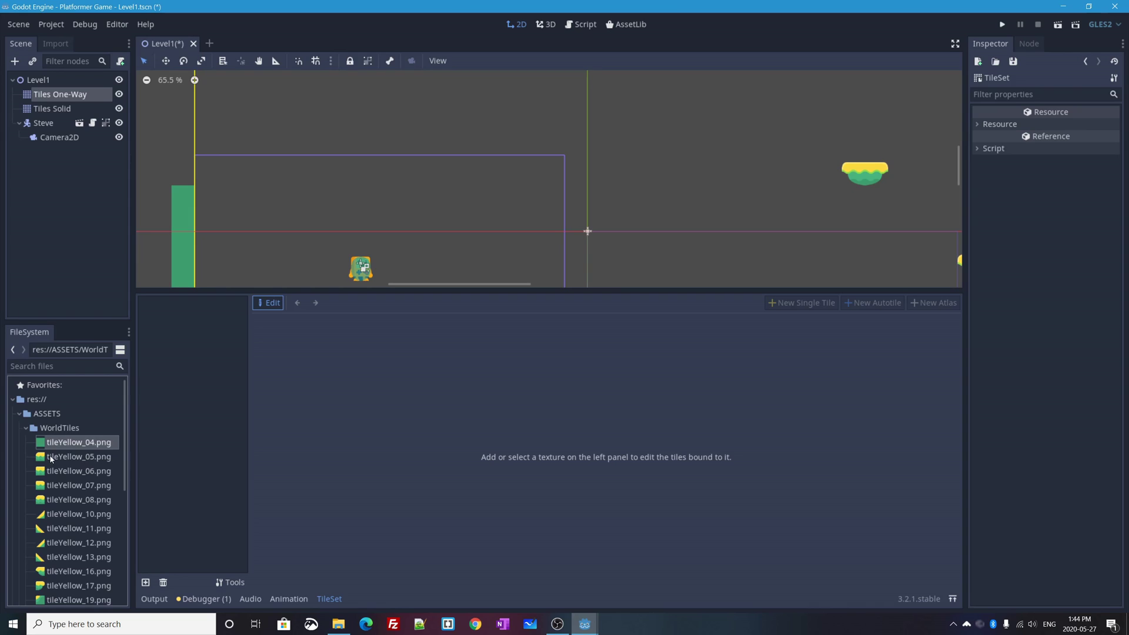
pyautogui.keyDown('shift'); pyautogui.click(50, 457); pyautogui.keyUp('shift')
pyautogui.keyDown('shift'); pyautogui.click(50, 471); pyautogui.keyUp('shift')
pyautogui.keyDown('shift'); pyautogui.click(54, 486); pyautogui.keyUp('shift')
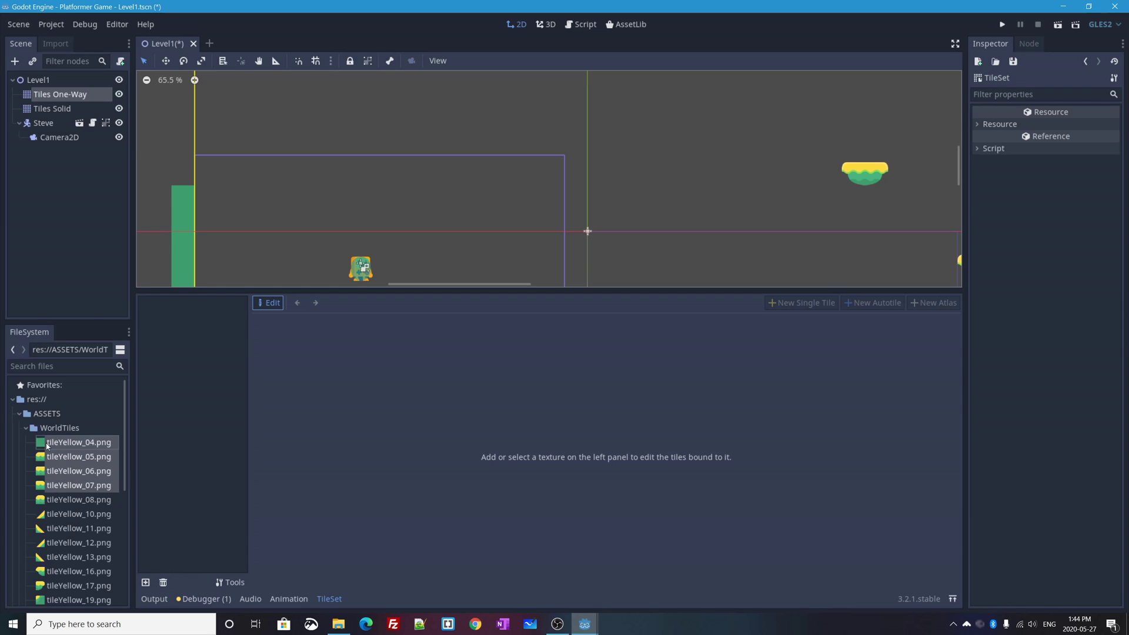
pyautogui.moveTo(47, 447); pyautogui.dragTo(185, 406)
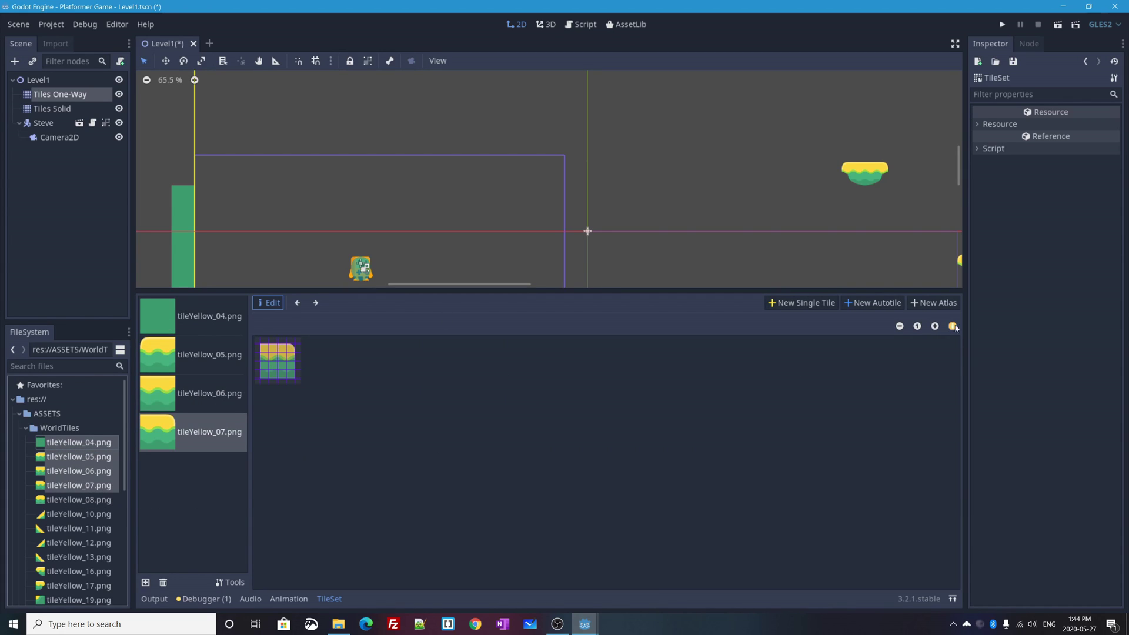
# Create a new single tile from tileYellow_04.png with its region covering the whole image
pyautogui.click(936, 326)
pyautogui.click(935, 325)
pyautogui.click(935, 326)
pyautogui.click(935, 326)
pyautogui.click(935, 326)
pyautogui.click(935, 326)
pyautogui.click(936, 326)
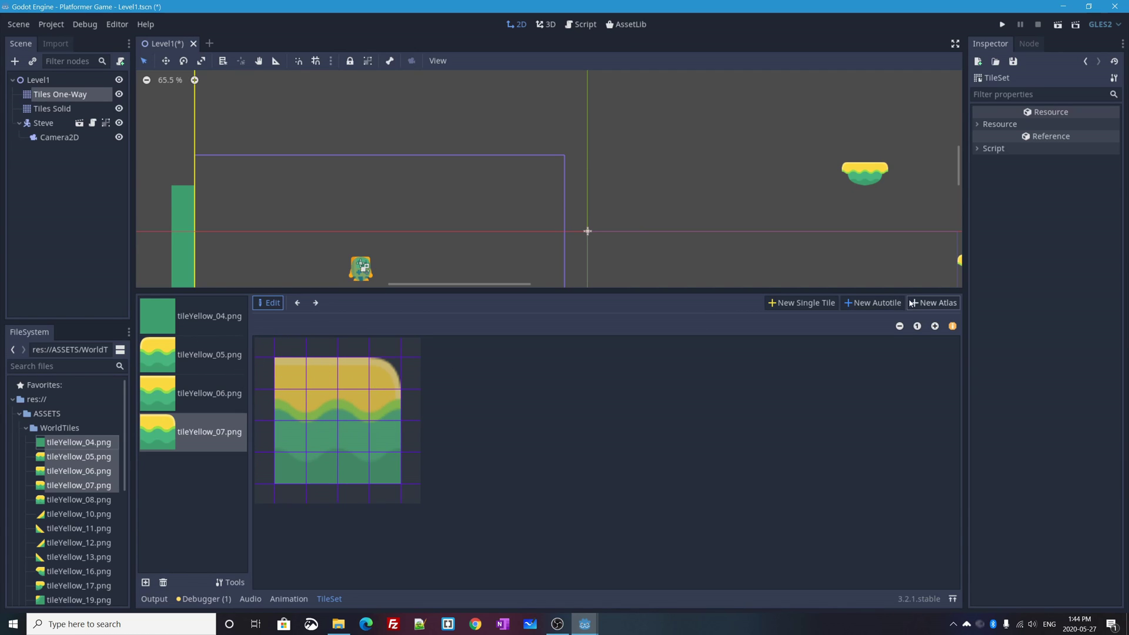
pyautogui.click(161, 318)
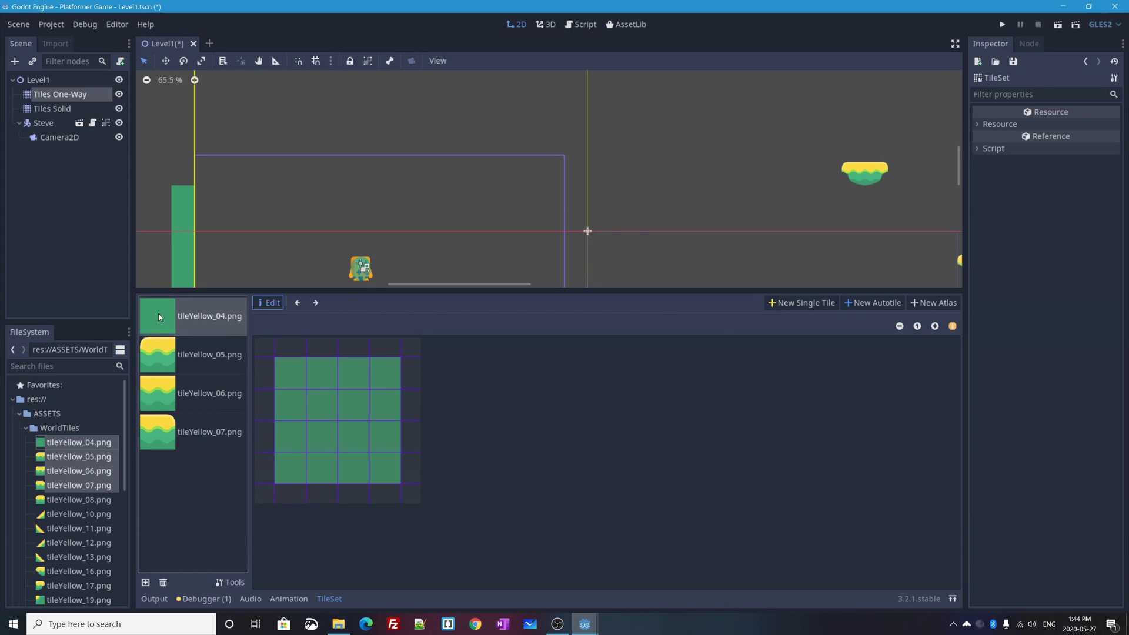
pyautogui.click(803, 304)
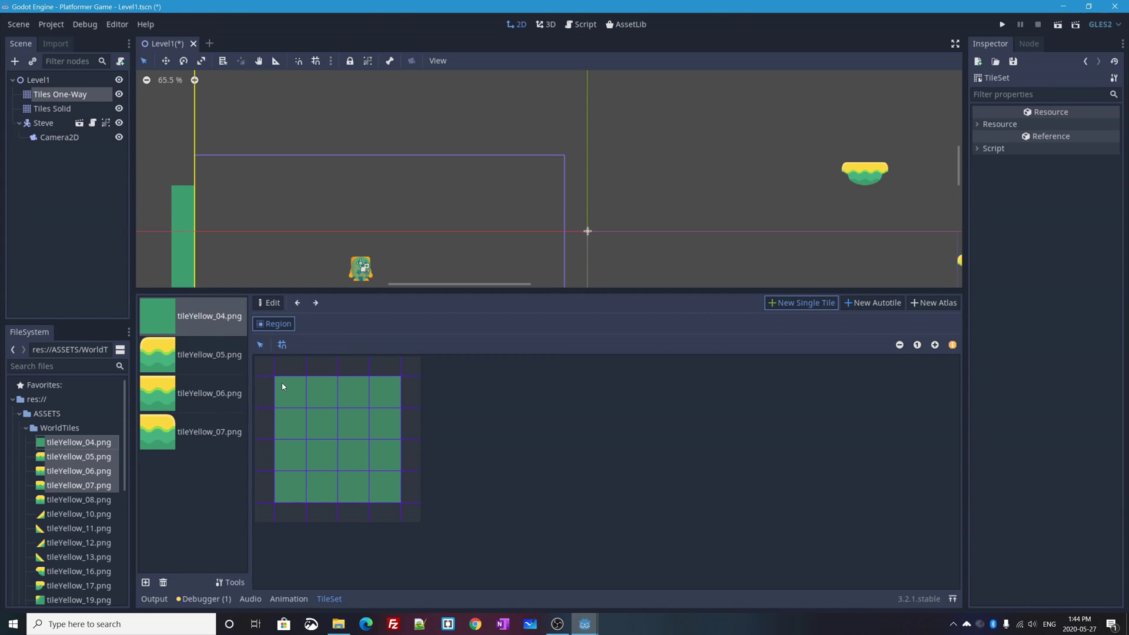
pyautogui.moveTo(277, 380); pyautogui.dragTo(397, 505)
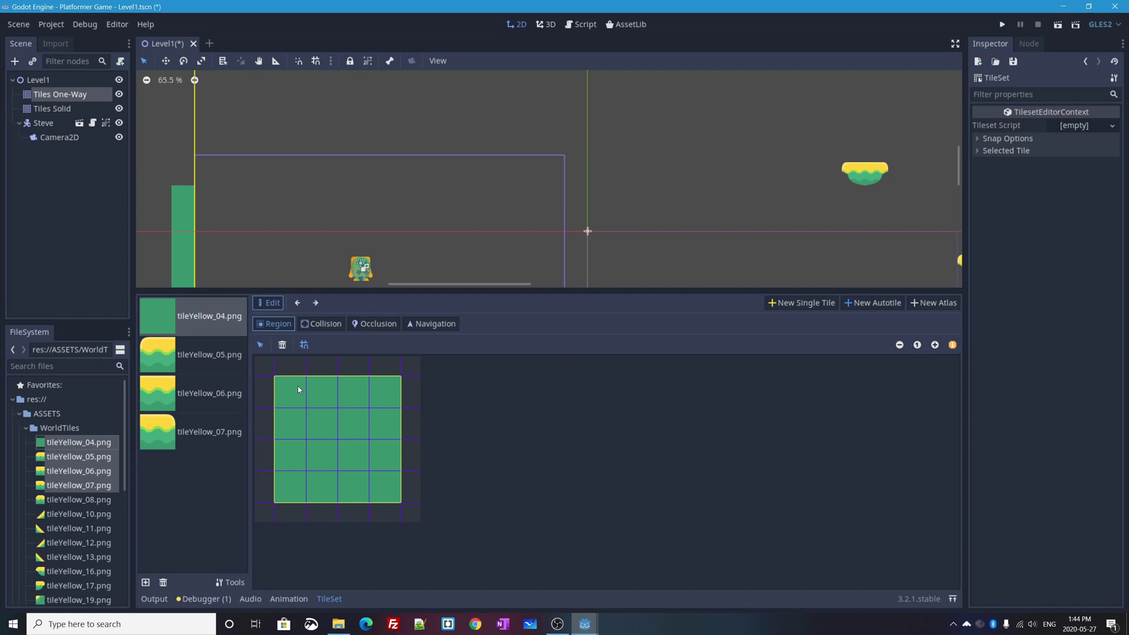
# Try redrawing the tileYellow_04.png region over only a three-by-three block of grid cells
pyautogui.moveTo(298, 389); pyautogui.dragTo(351, 484)
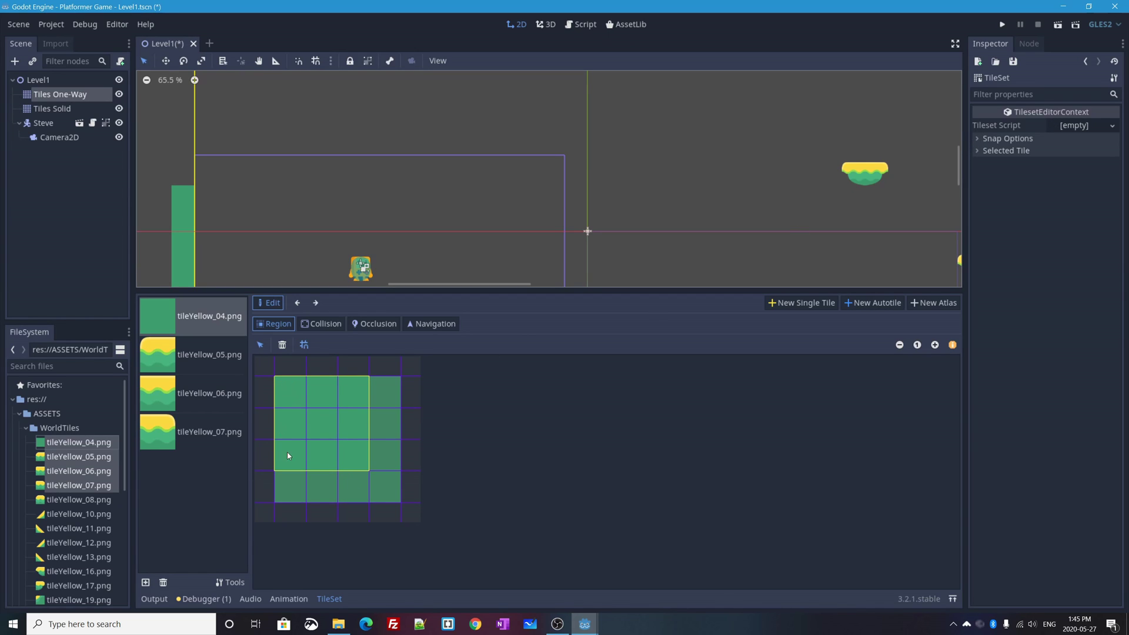
pyautogui.moveTo(284, 392); pyautogui.dragTo(353, 466)
# Set the tile set's snap step to 64 by 64 and redraw the tileYellow_04.png region over the whole image
pyautogui.click(981, 140)
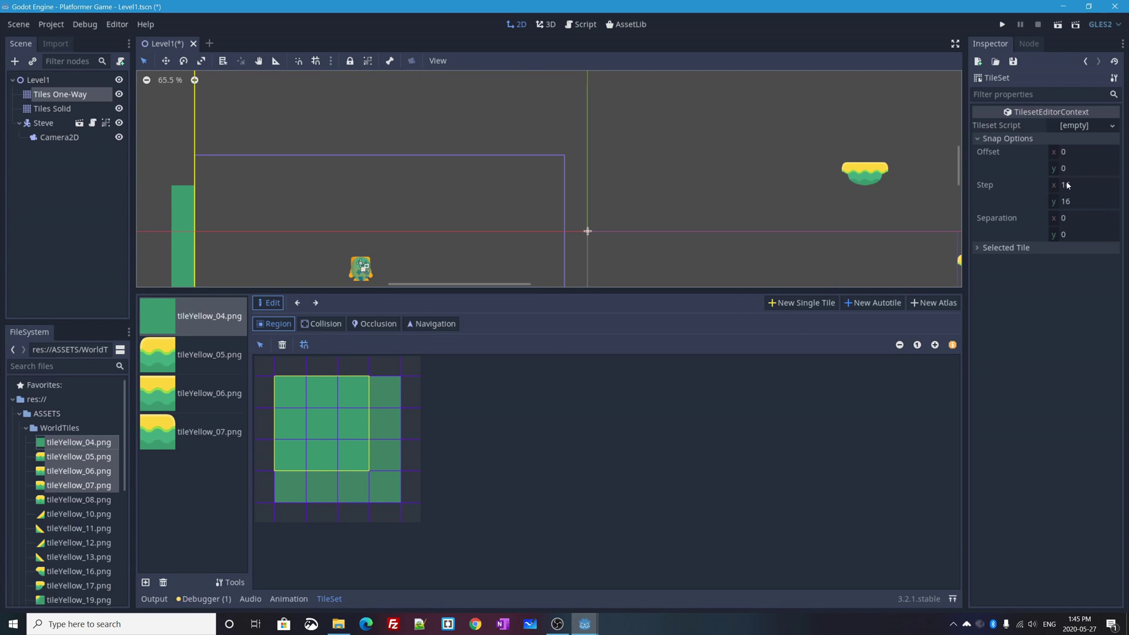
pyautogui.click(1070, 184)
pyautogui.write('64')
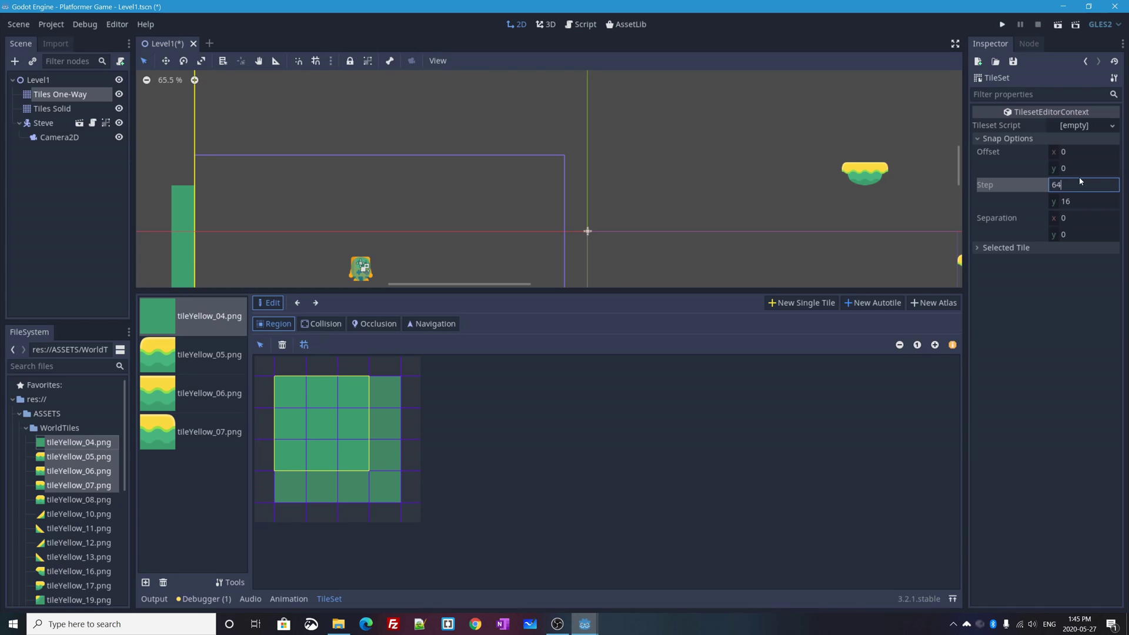
pyautogui.press('Tab')
pyautogui.write('64')
pyautogui.press('Return')
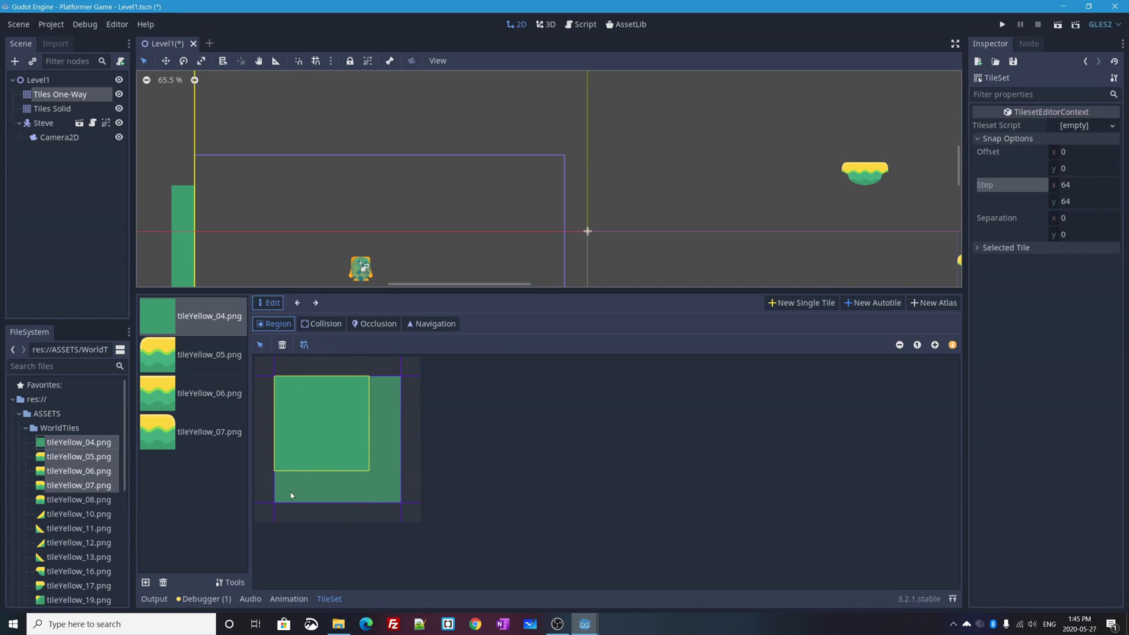
pyautogui.moveTo(289, 391); pyautogui.dragTo(335, 451)
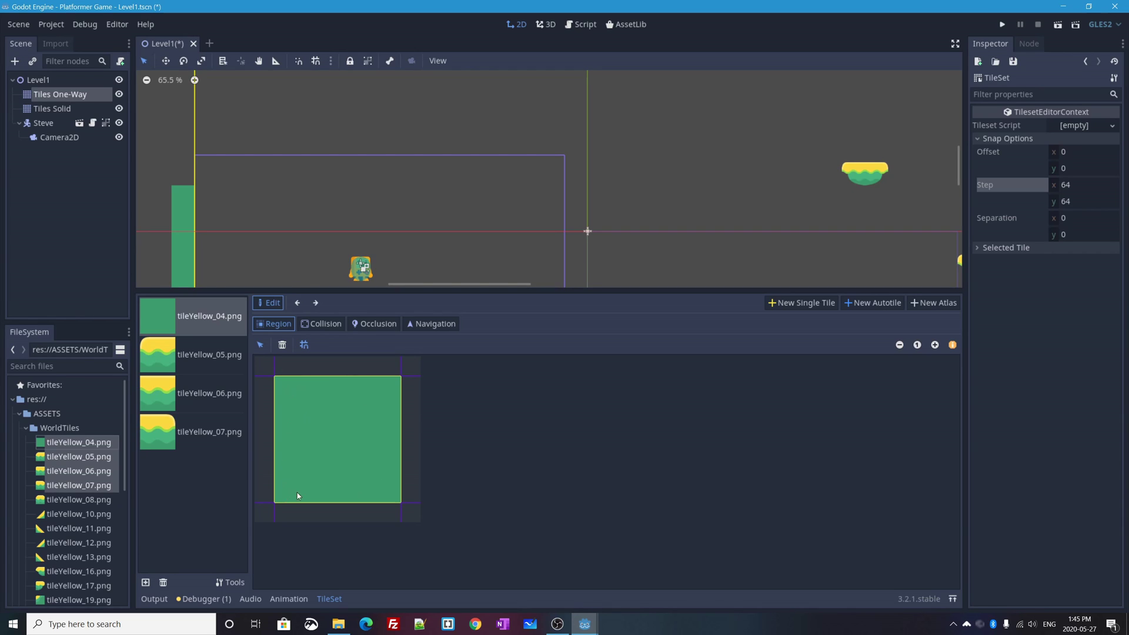
# Create a new single tile from tileYellow_05.png with its region covering the whole image
pyautogui.click(184, 358)
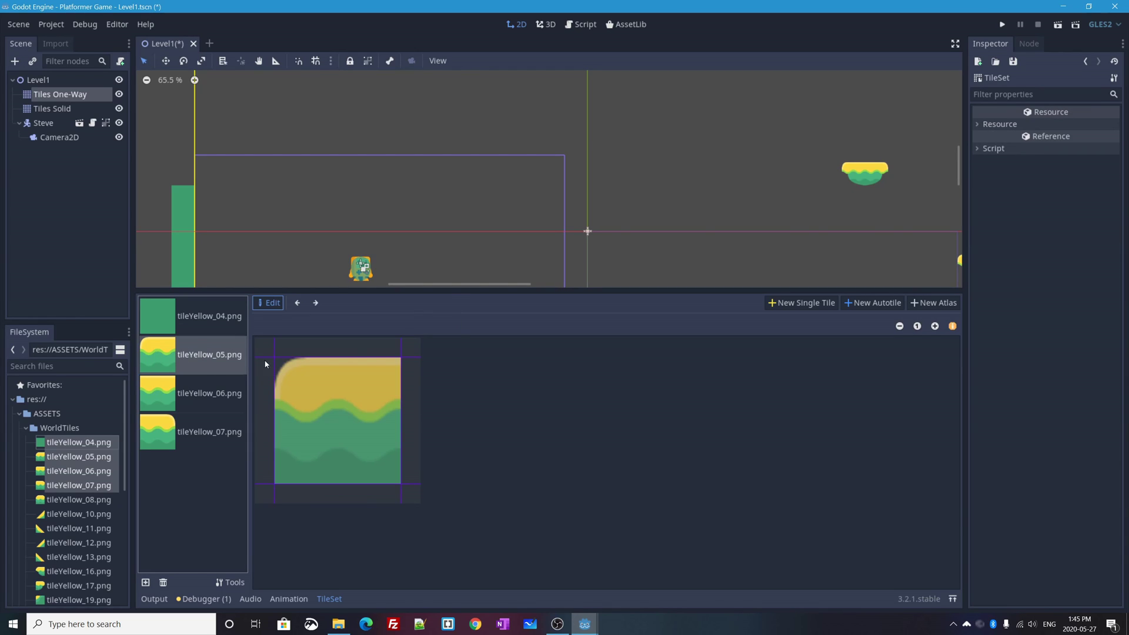
pyautogui.click(802, 302)
pyautogui.moveTo(281, 387); pyautogui.dragTo(373, 467)
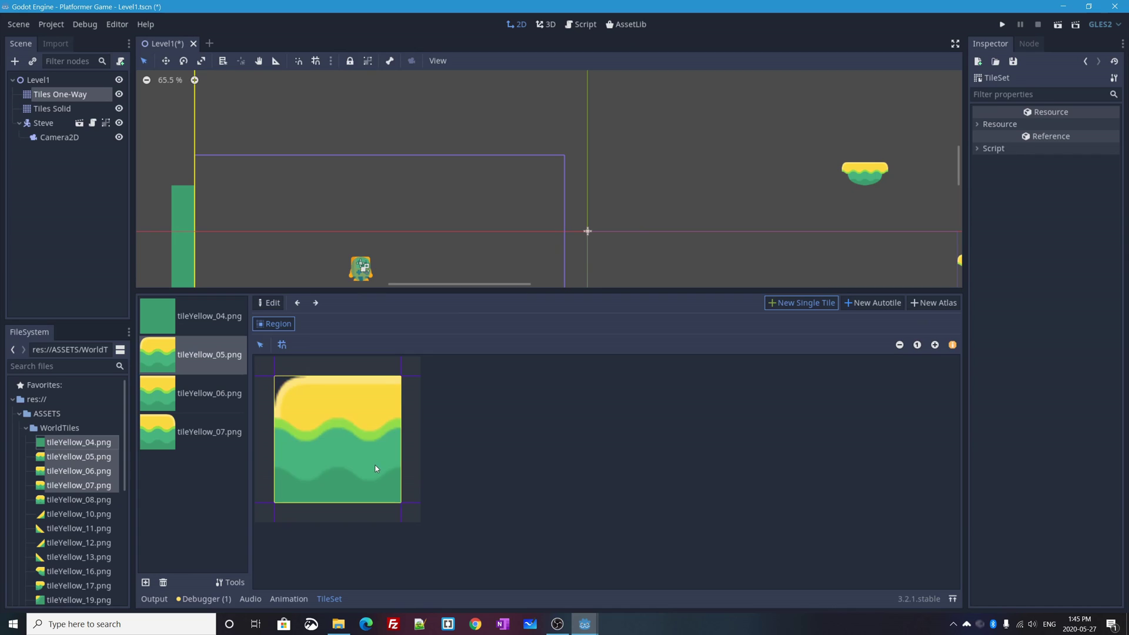
# Create new single tiles from tileYellow_06.png and tileYellow_07.png, each with its region covering the whole image
pyautogui.click(177, 389)
pyautogui.click(802, 302)
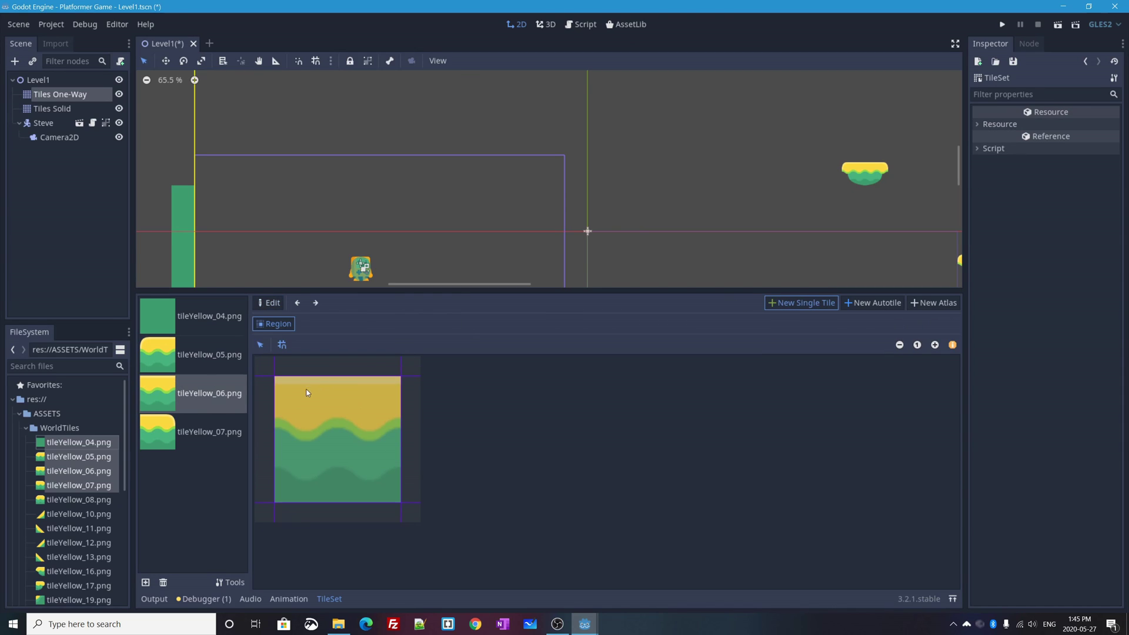
pyautogui.moveTo(293, 385); pyautogui.dragTo(362, 455)
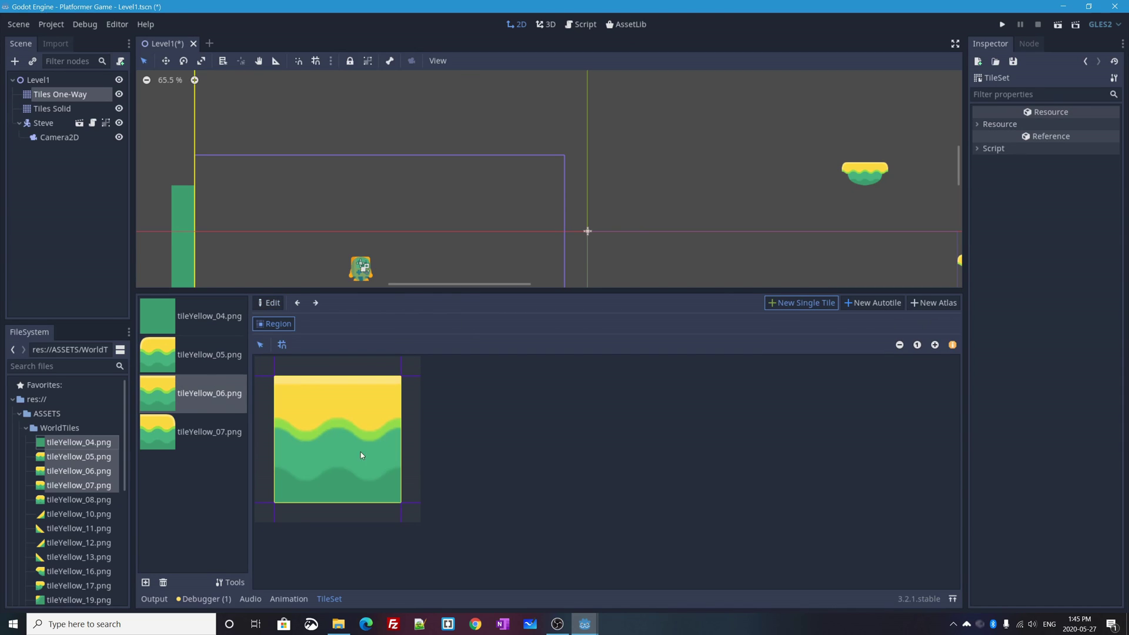
pyautogui.click(164, 431)
pyautogui.click(802, 303)
pyautogui.moveTo(281, 382); pyautogui.dragTo(395, 497)
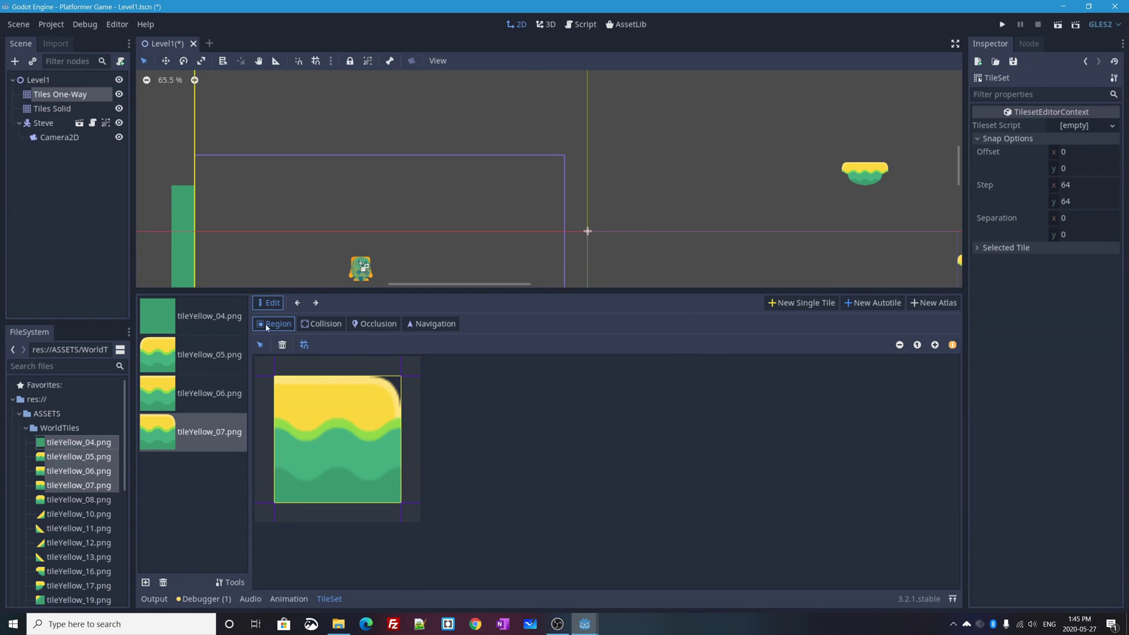
# Open the collision settings of the tileYellow_04.png tile in the tile set
pyautogui.click(211, 318)
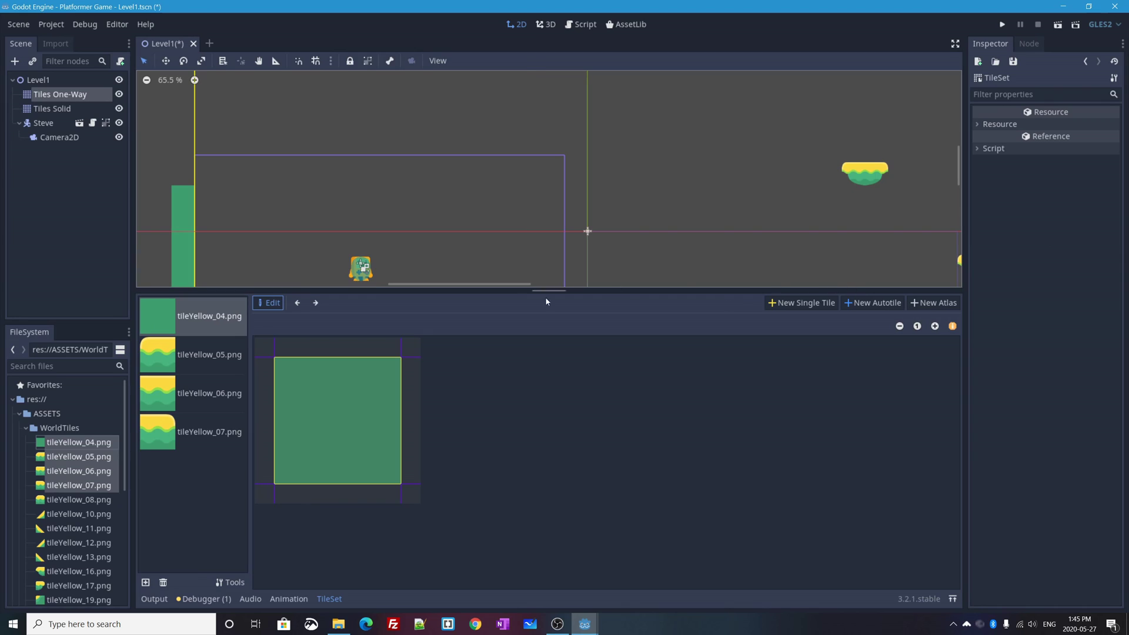
pyautogui.click(362, 364)
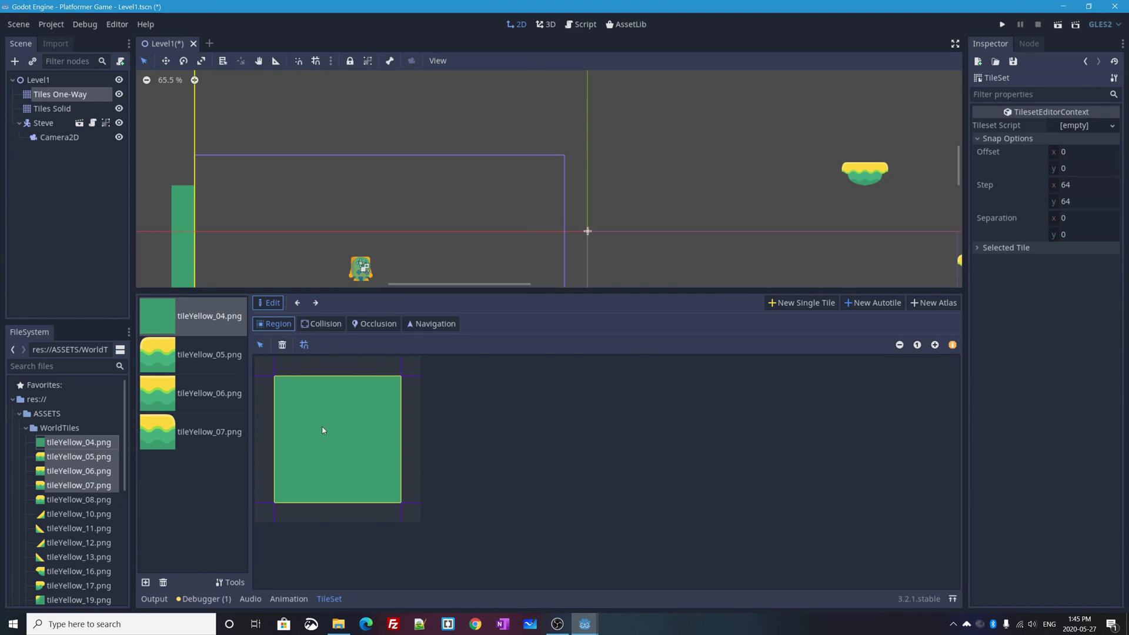
pyautogui.click(315, 326)
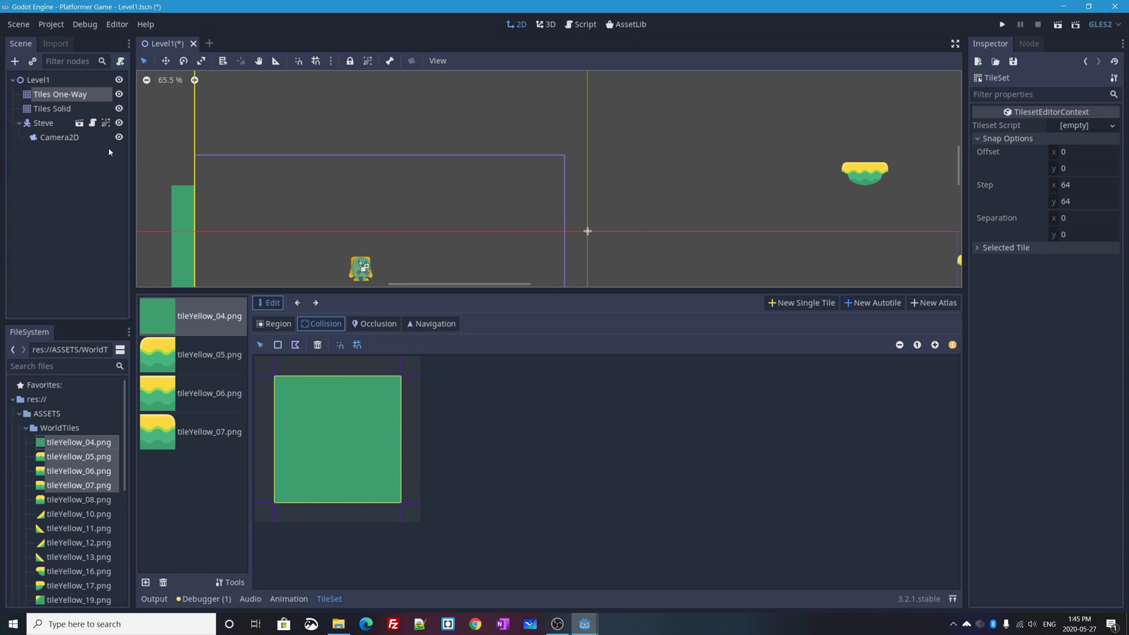
# Save the tile set of the Tiles One-Way node in the project root as pass_through_tileset.tres
pyautogui.click(36, 99)
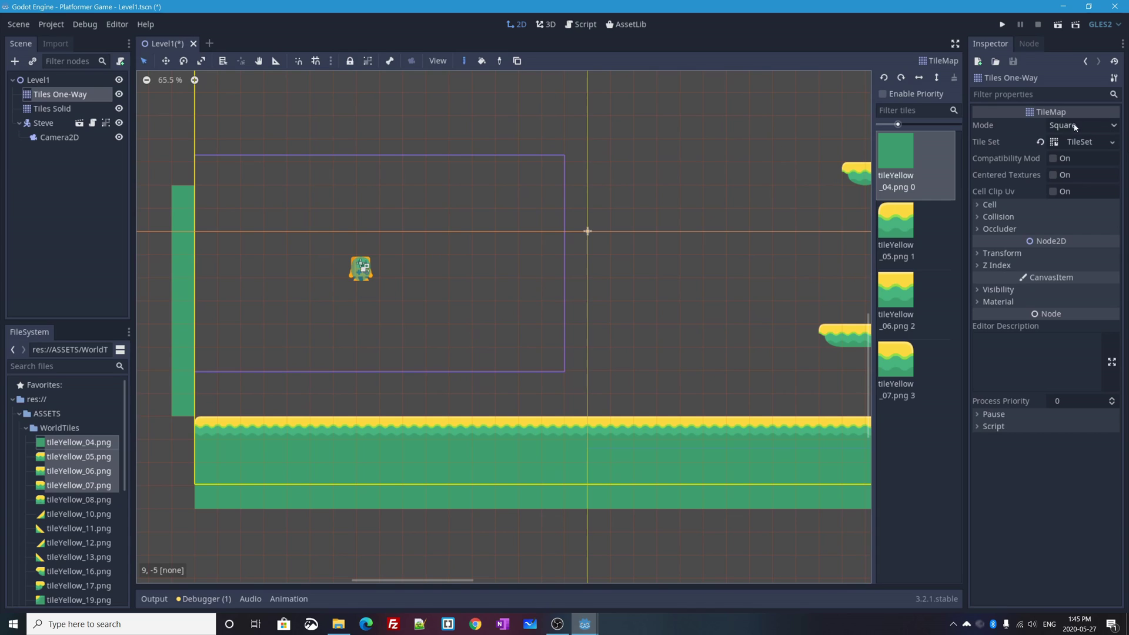
pyautogui.click(1117, 143)
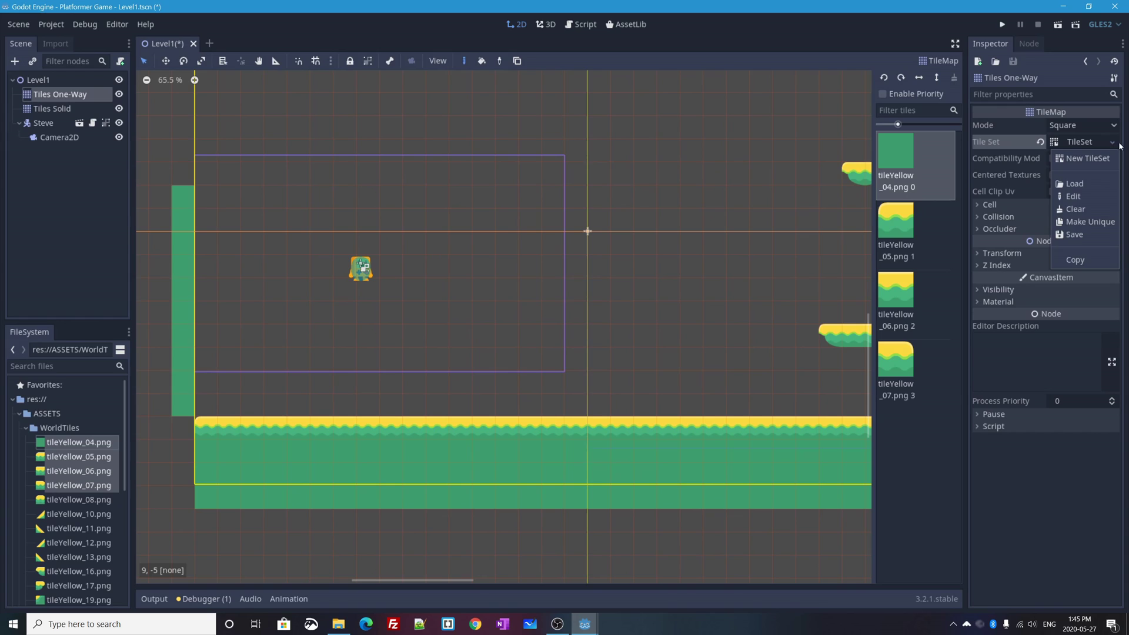
pyautogui.click(1082, 235)
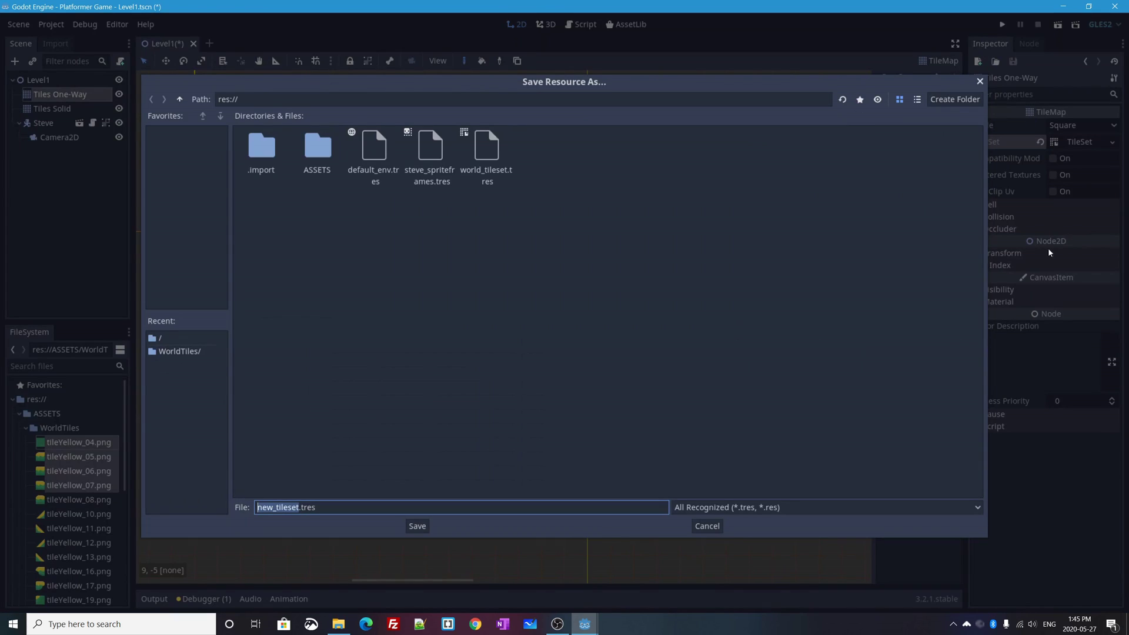
pyautogui.click(266, 507)
pyautogui.moveTo(265, 507); pyautogui.dragTo(258, 507)
pyautogui.write('pass')
pyautogui.press('Delete')
pyautogui.write('_through')
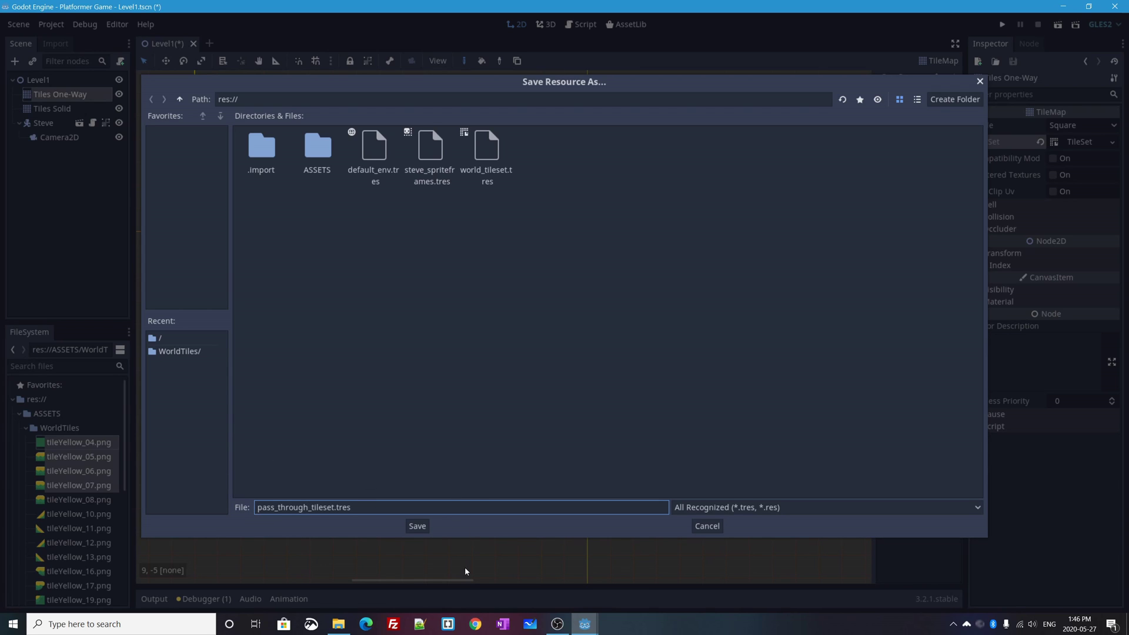
pyautogui.click(417, 526)
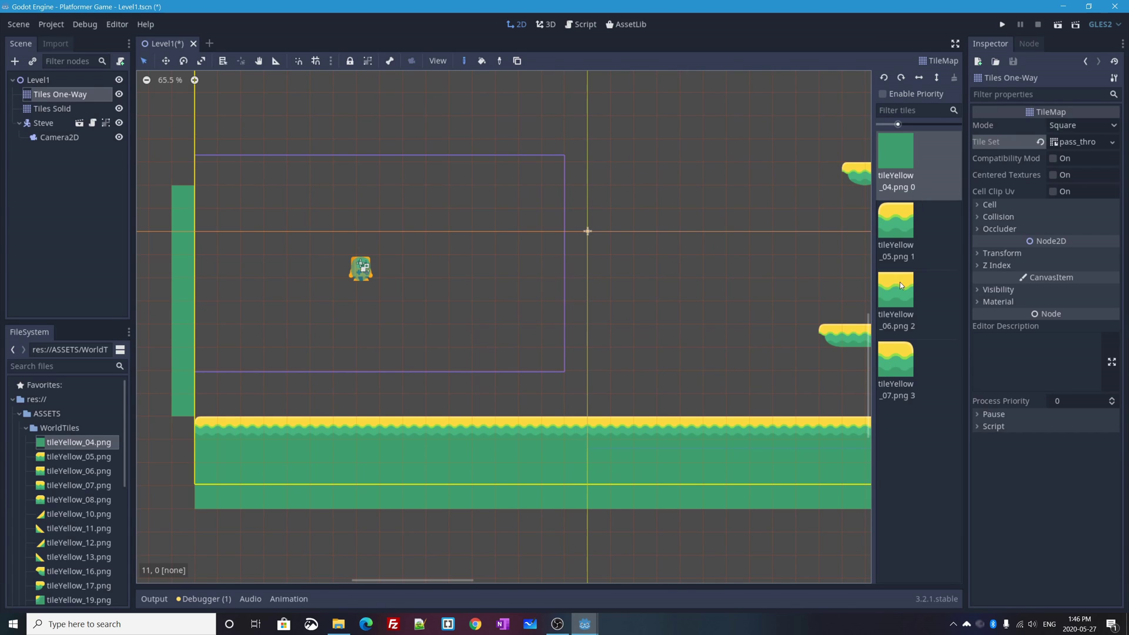
# Paint a platform row of tileYellow_06.png tiles to the right of Steve, capped with tileYellow_05.png at its left end and tileYellow_07.png at its right
pyautogui.click(904, 187)
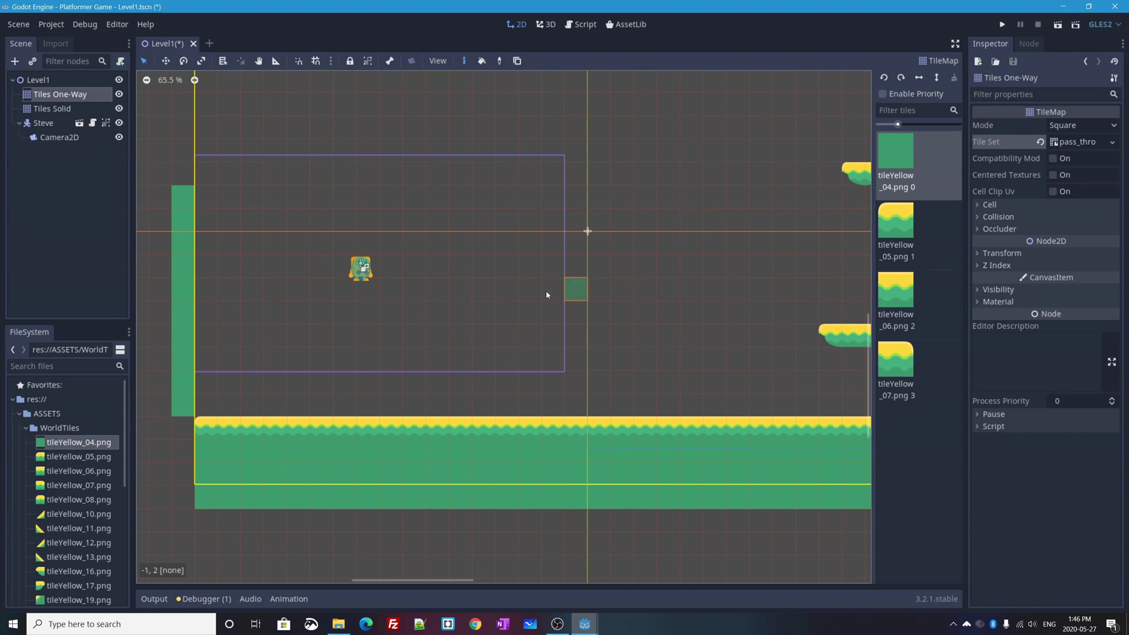
pyautogui.click(898, 301)
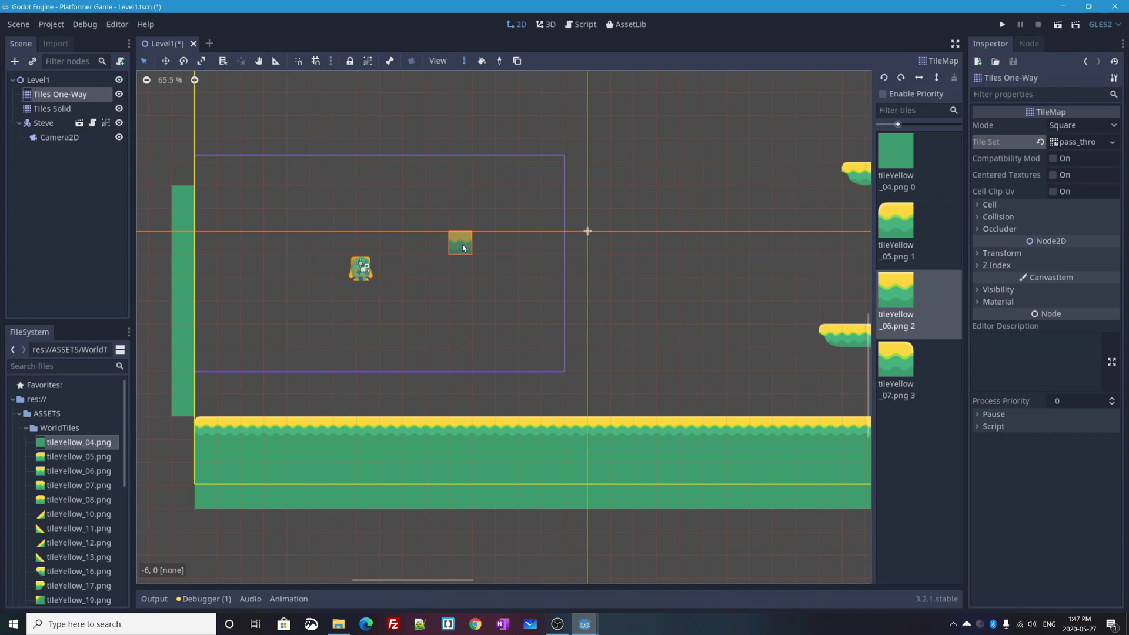
pyautogui.moveTo(462, 248); pyautogui.dragTo(669, 247)
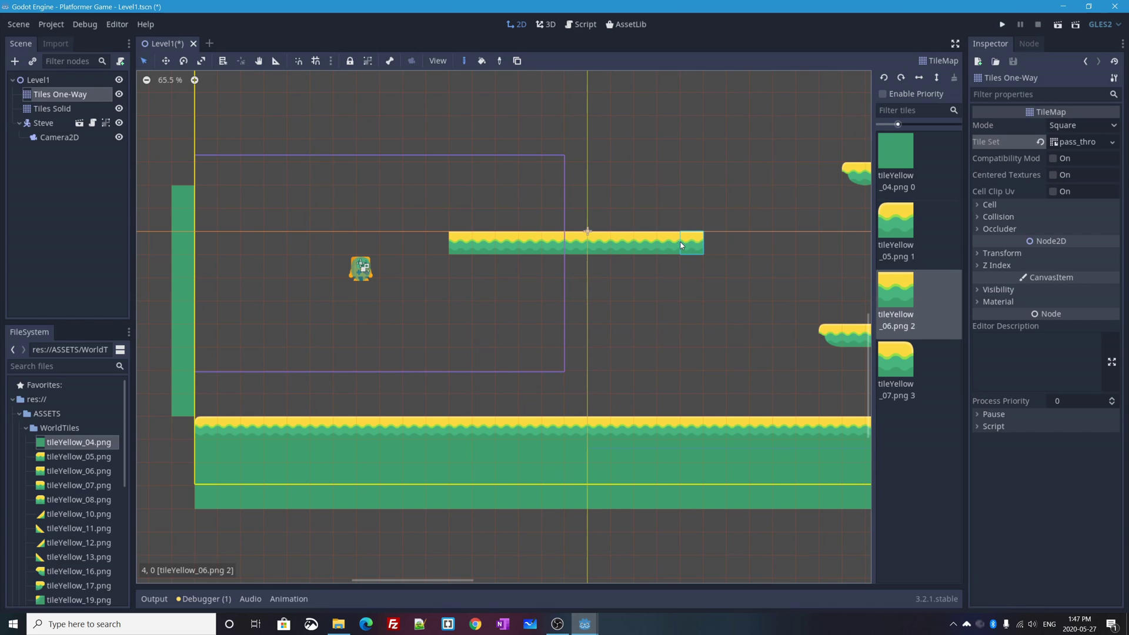
pyautogui.click(893, 367)
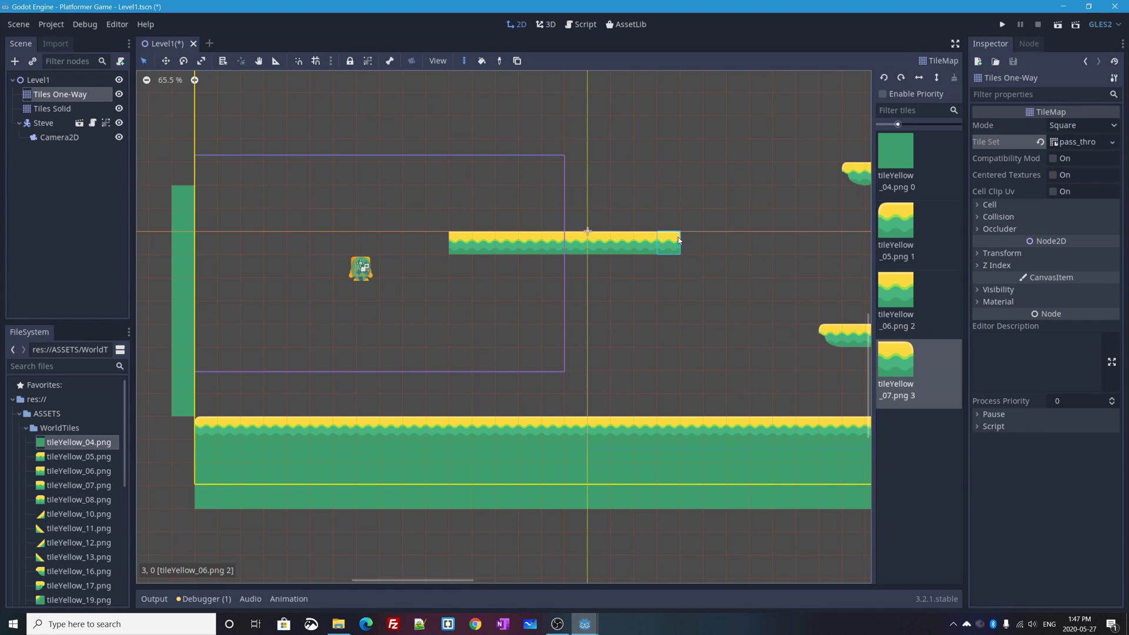
pyautogui.click(692, 243)
pyautogui.click(895, 224)
pyautogui.click(428, 249)
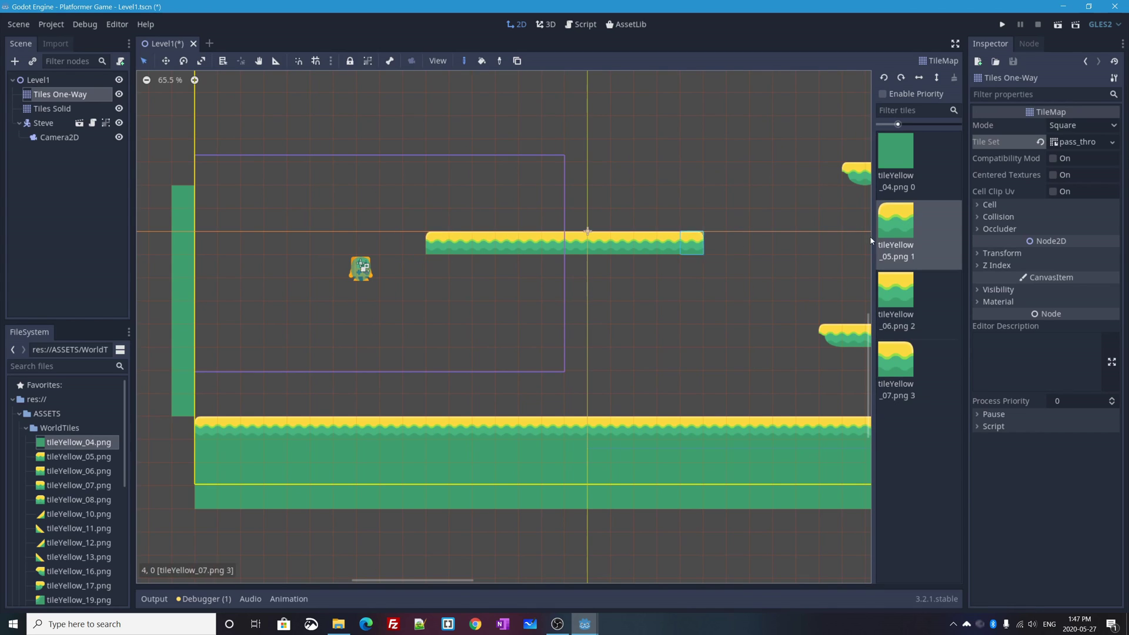
# Fill the area below the platform down to the ground with tileYellow_04.png and paint a seven-tile tileYellow_06.png ledge inside it from its left edge
pyautogui.click(895, 154)
pyautogui.moveTo(437, 266)
pyautogui.mouseDown()
pyautogui.moveTo(659, 266)
pyautogui.moveTo(686, 277)
pyautogui.moveTo(682, 294)
pyautogui.moveTo(443, 296)
pyautogui.moveTo(442, 313)
pyautogui.moveTo(616, 316)
pyautogui.moveTo(550, 350)
pyautogui.moveTo(465, 330)
pyautogui.moveTo(458, 385)
pyautogui.mouseUp()
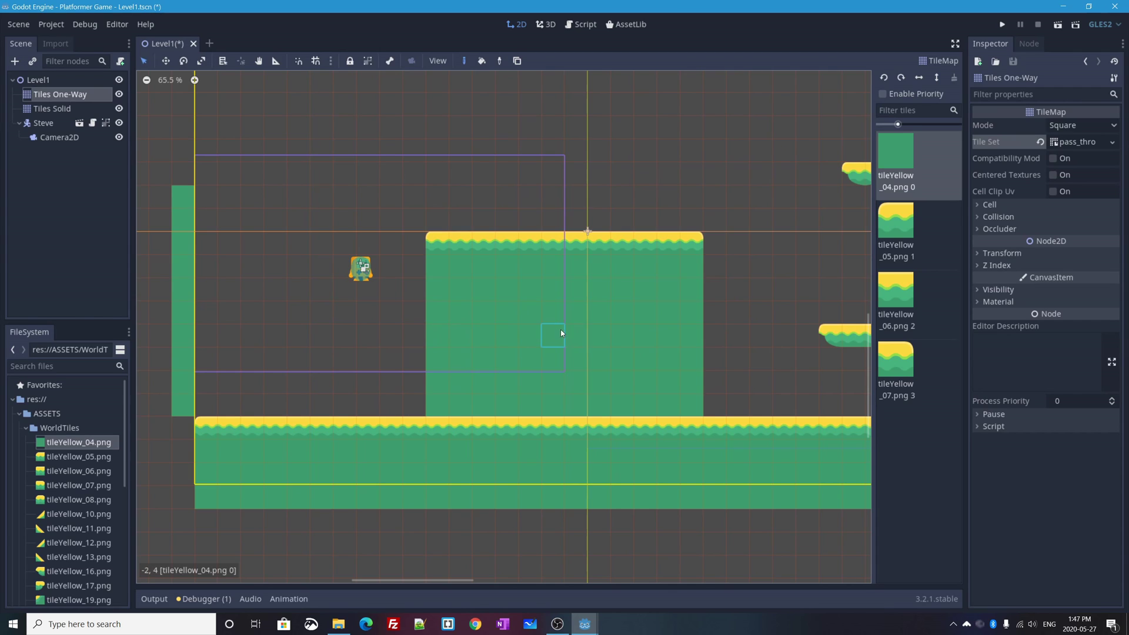
pyautogui.click(896, 294)
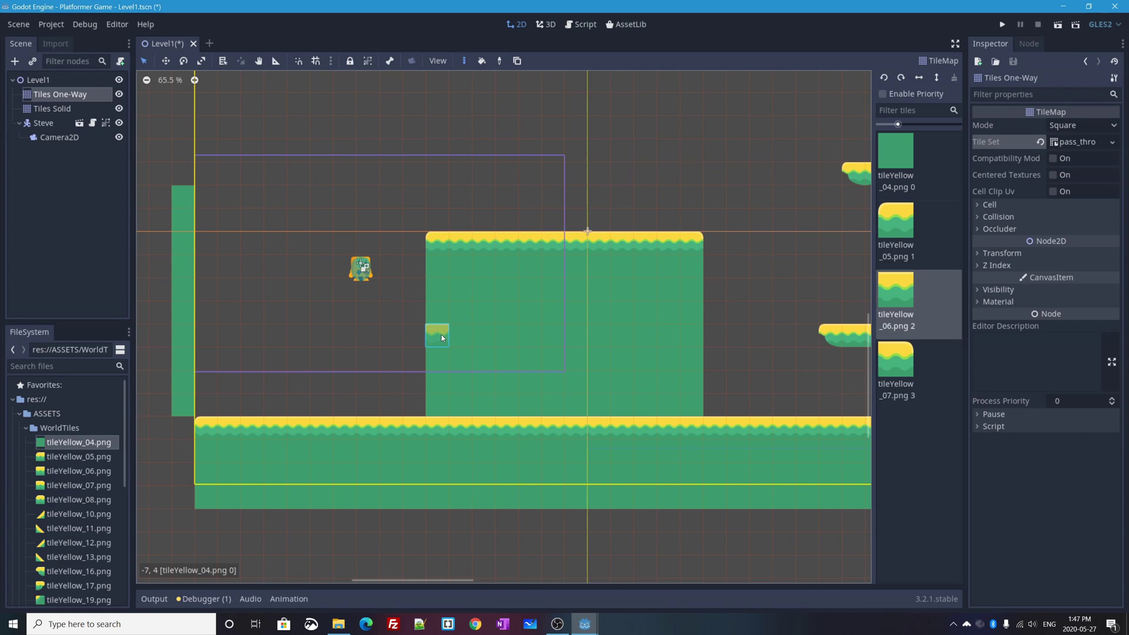
pyautogui.moveTo(486, 334); pyautogui.dragTo(557, 340)
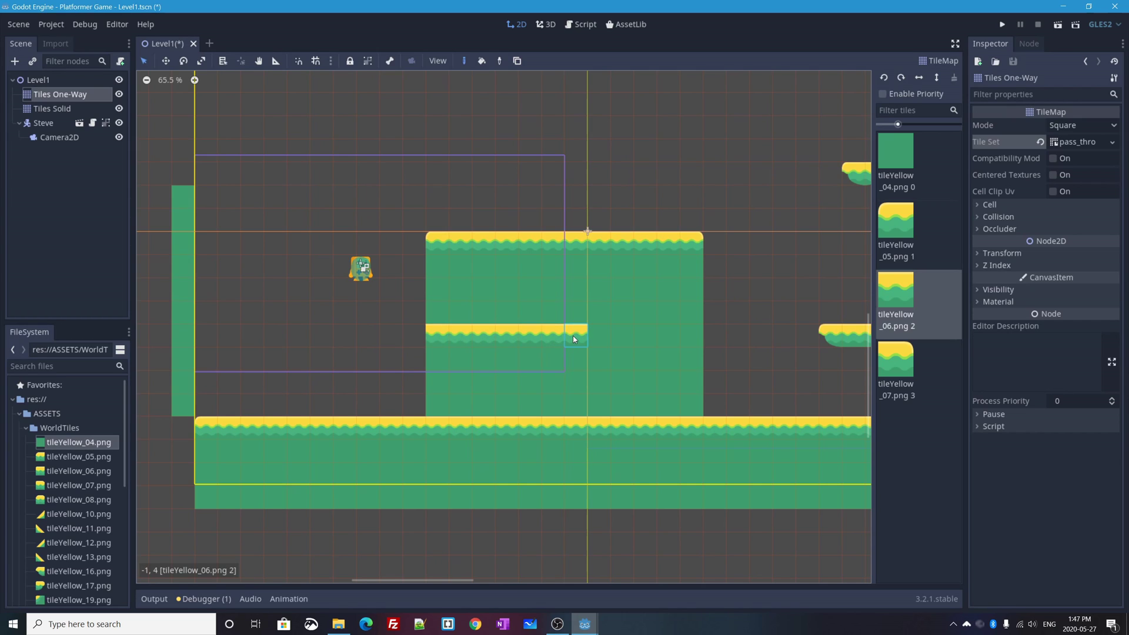
pyautogui.click(574, 339)
# Run the level and test walking Steve past the new block, jumping onto the ledge and dropping down, then close the game
pyautogui.click(1059, 26)
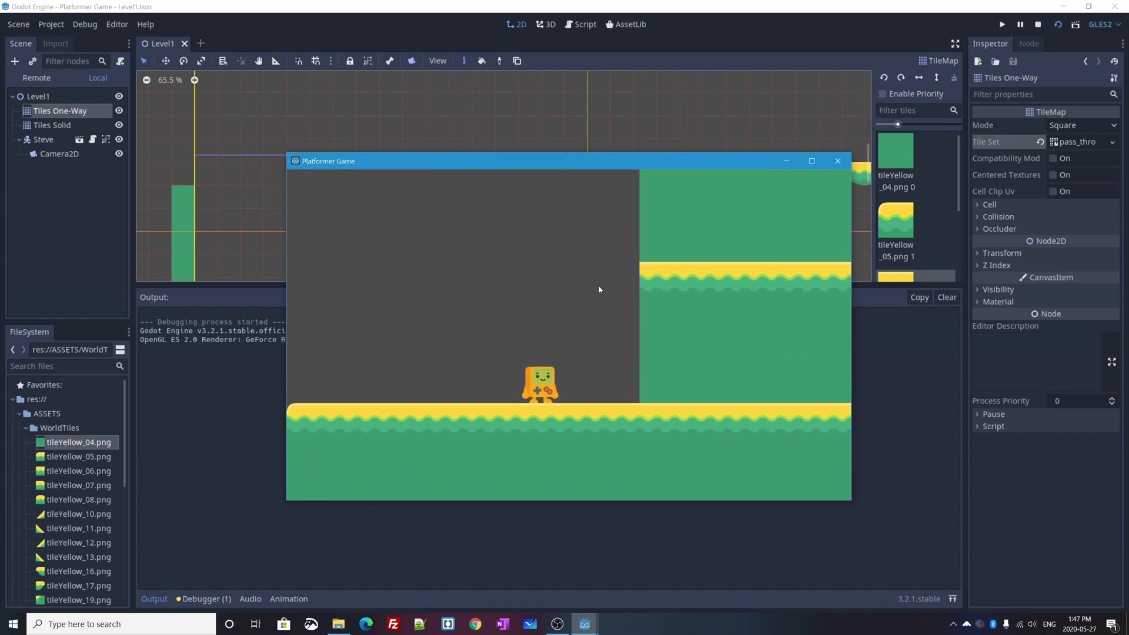
pyautogui.press('Right')
pyautogui.press('Right')
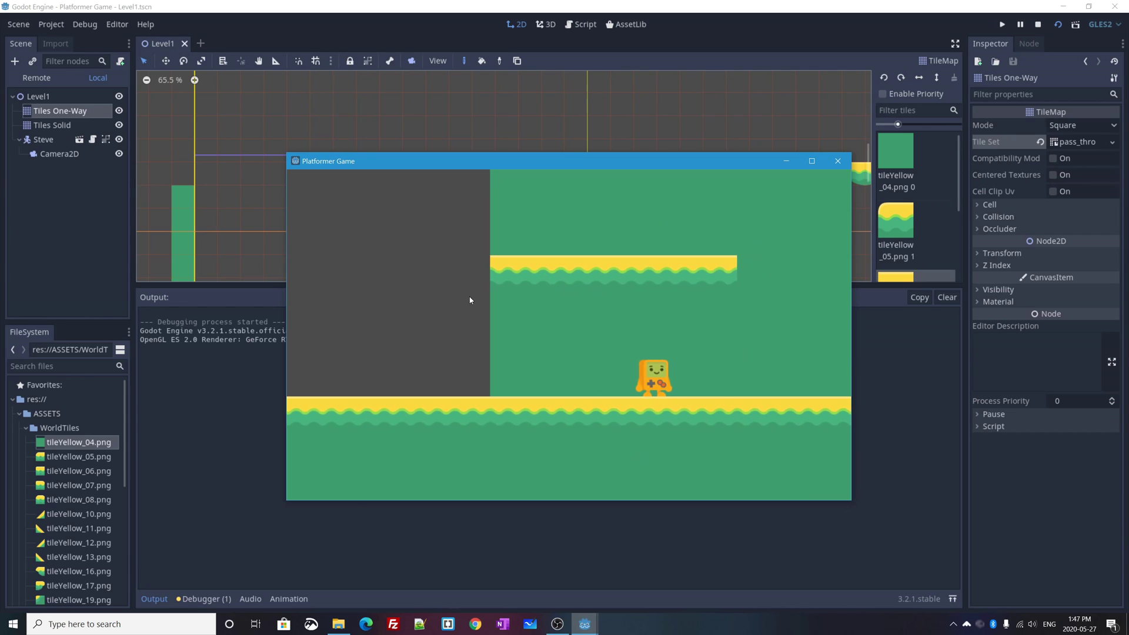
pyautogui.press('space')
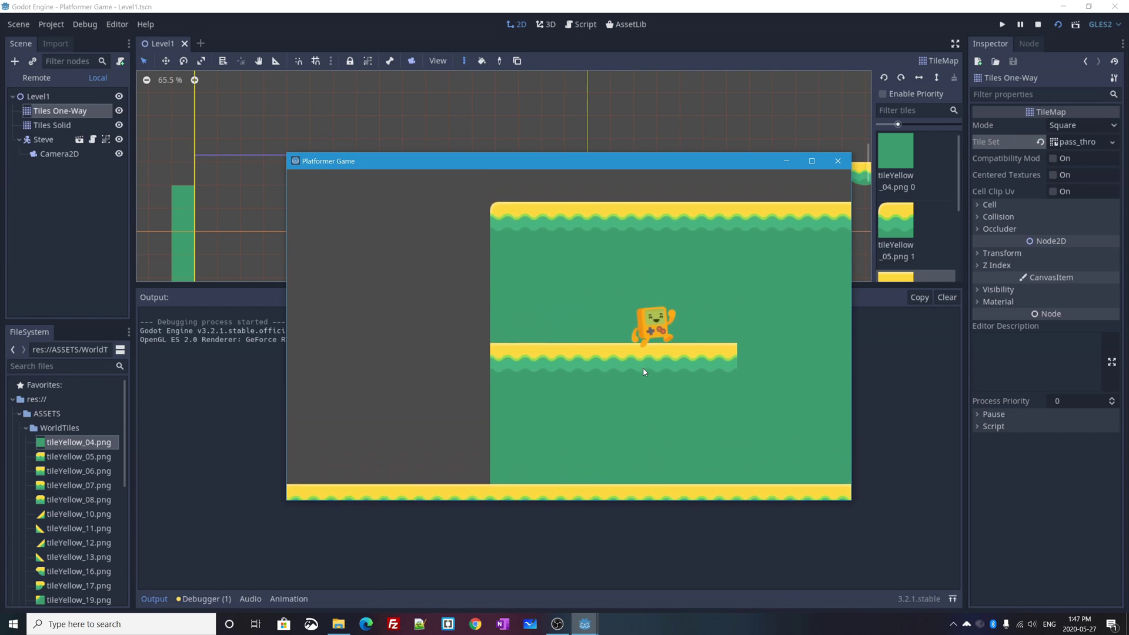
pyautogui.press('Down')
pyautogui.press('space')
pyautogui.press('Right')
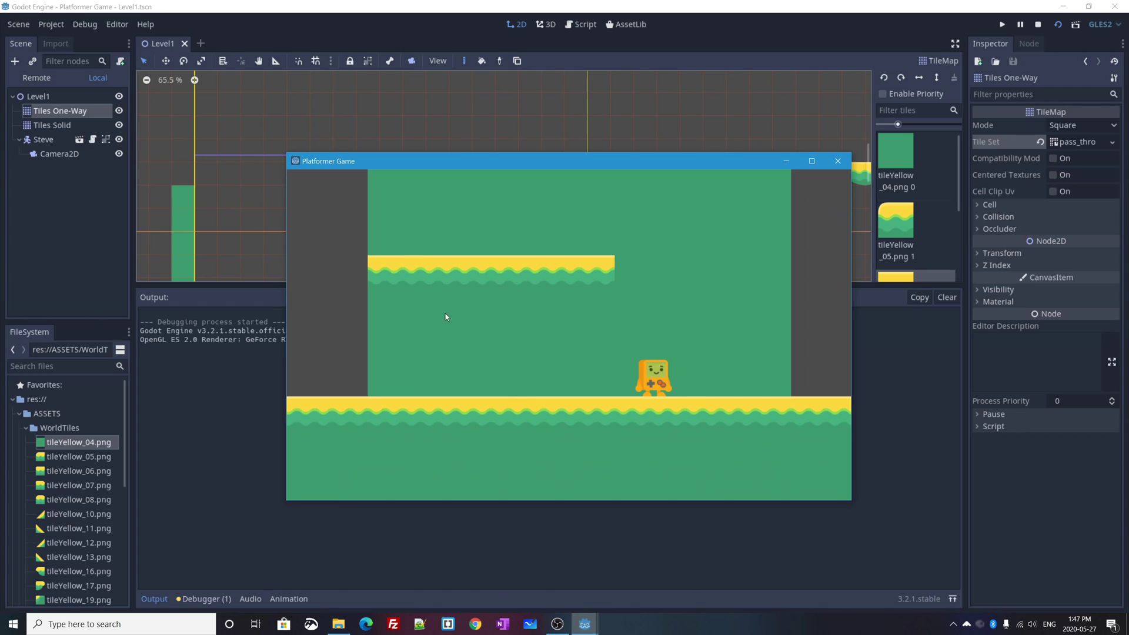
pyautogui.click(837, 160)
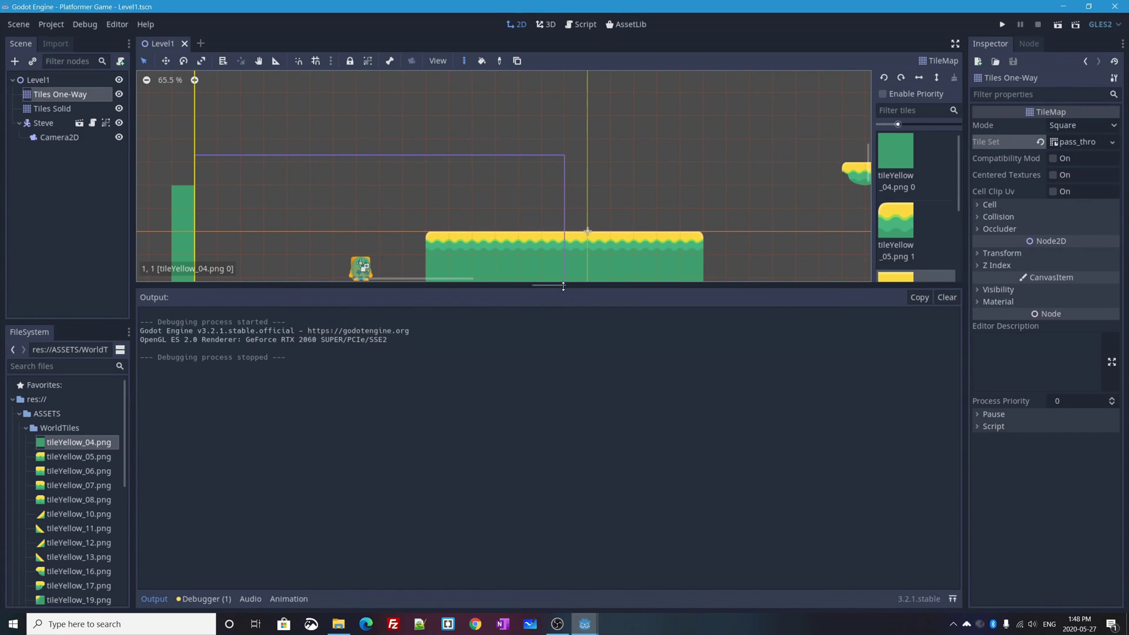
# Add a StaticBody2D node as a child of Tiles One-Way
pyautogui.moveTo(564, 286); pyautogui.dragTo(563, 468)
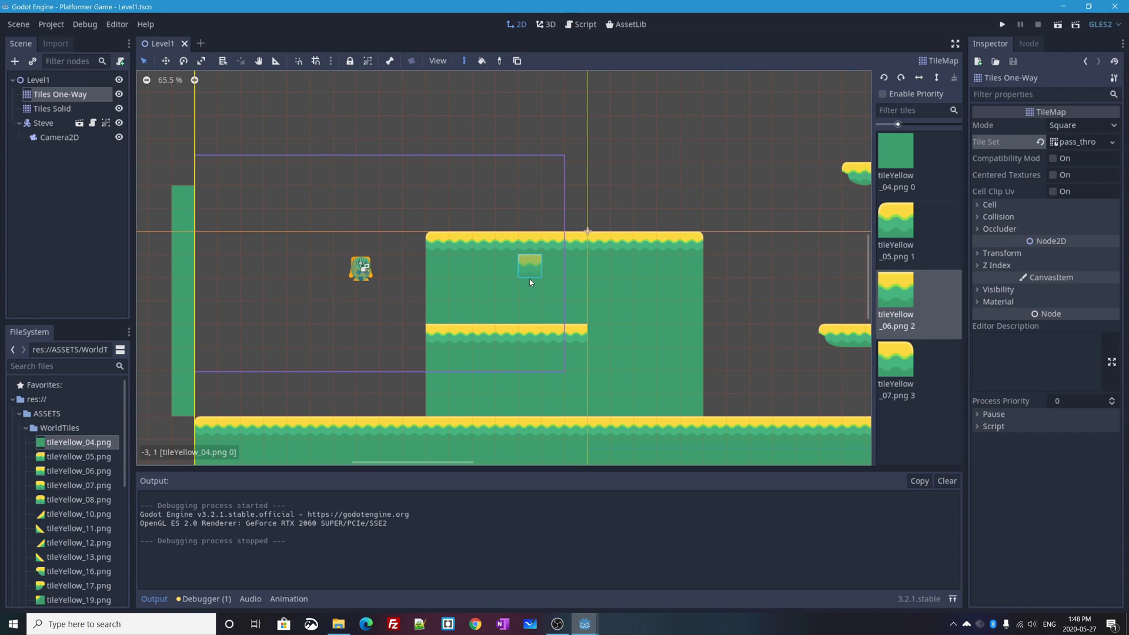
pyautogui.scroll(3, 521, 296)
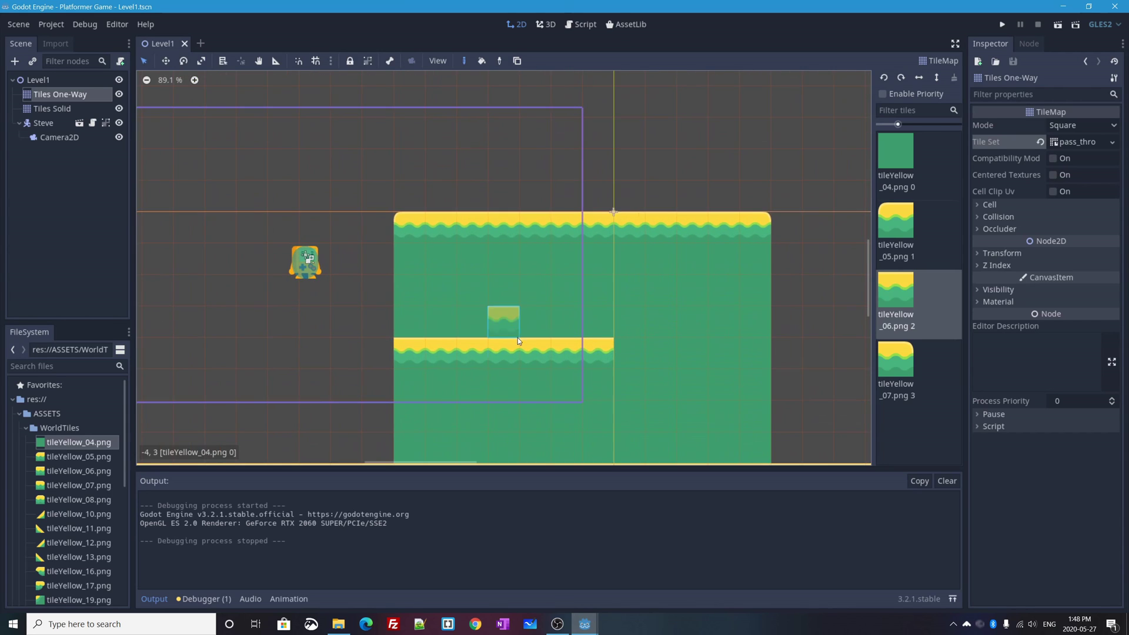
pyautogui.moveTo(537, 349); pyautogui.dragTo(501, 234, button='middle')
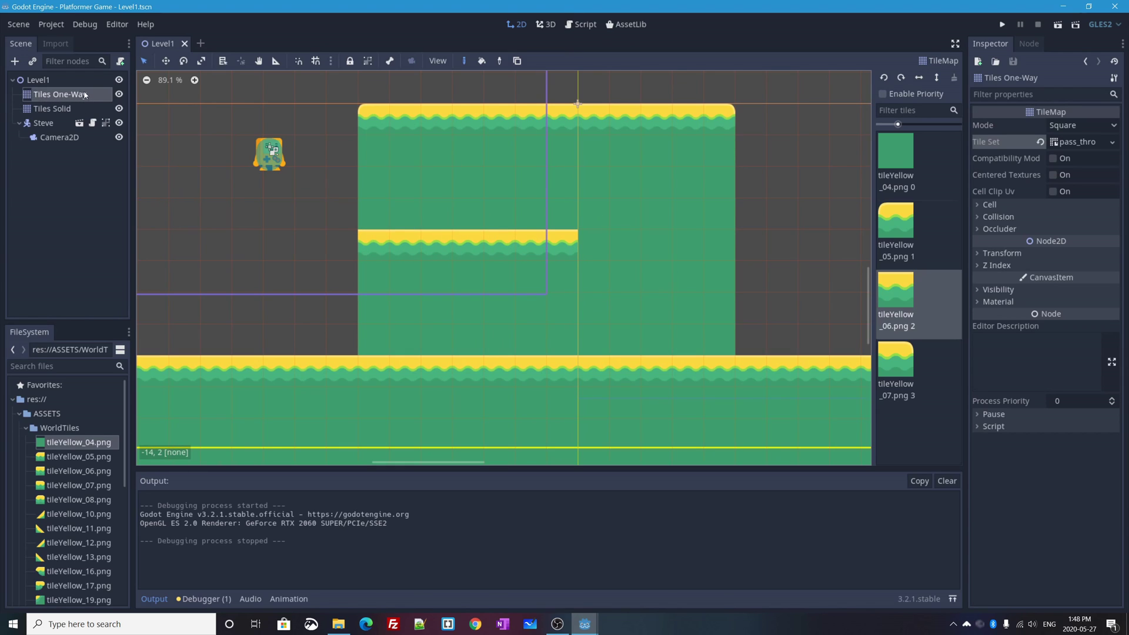
pyautogui.click(15, 62)
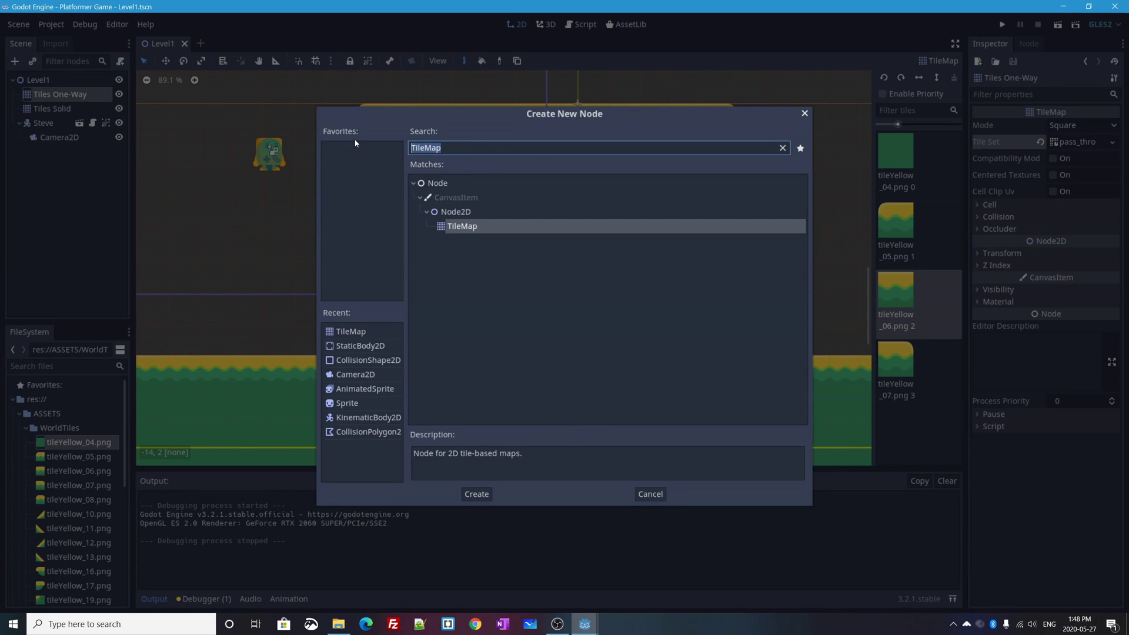
pyautogui.write('static')
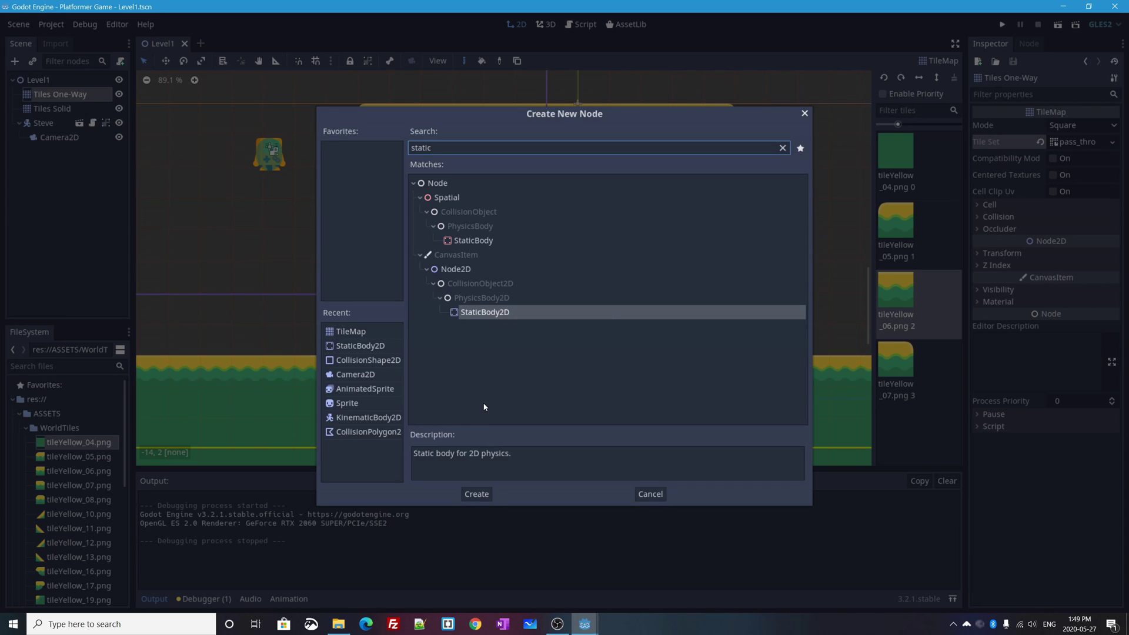
pyautogui.doubleClick(479, 313)
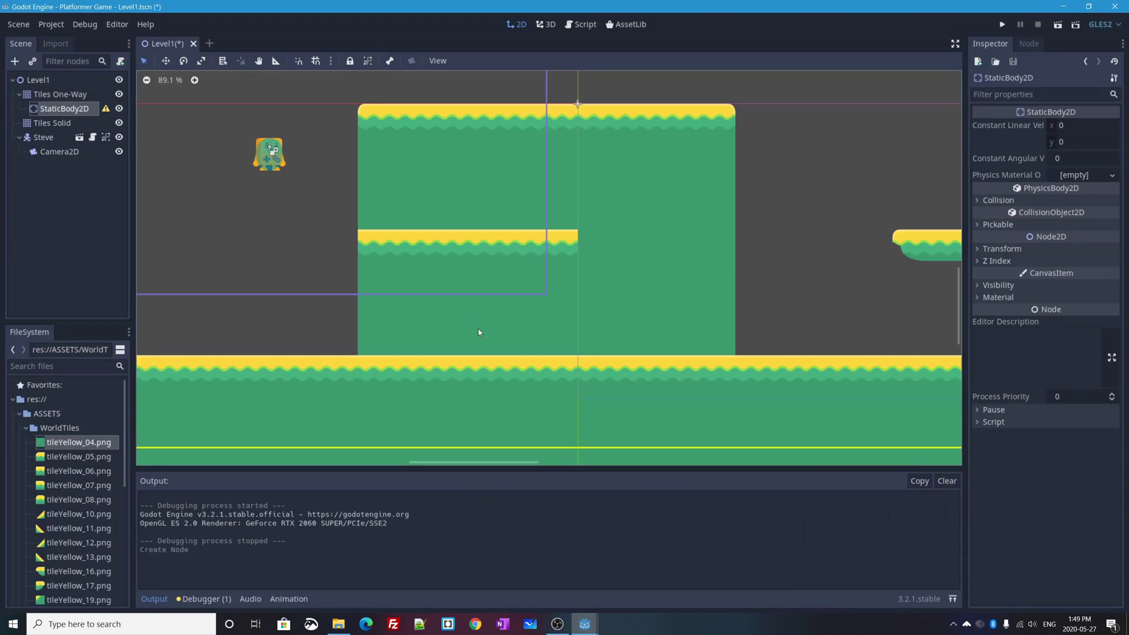
# Add a CollisionShape2D node as a child of StaticBody2D and give it a new RectangleShape2D shape
pyautogui.click(106, 110)
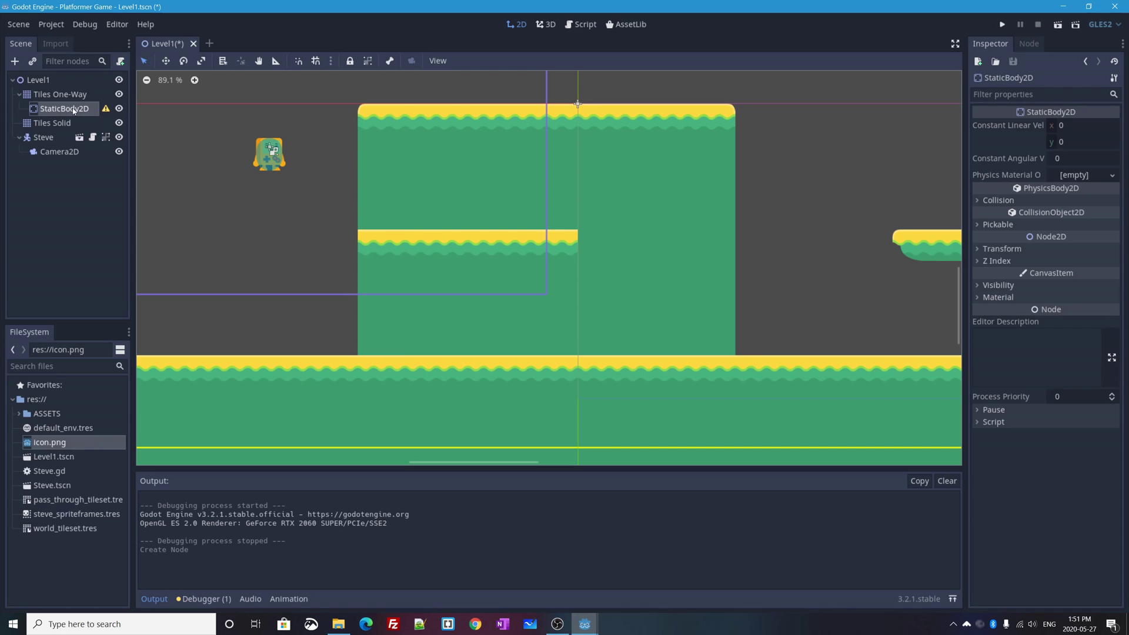
pyautogui.click(15, 61)
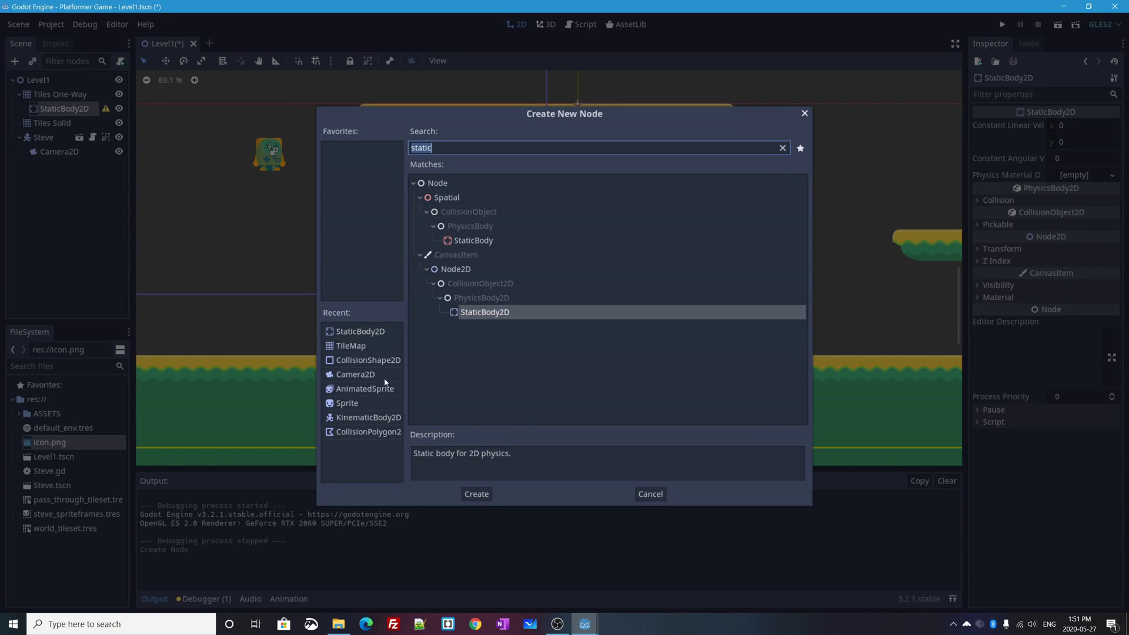
pyautogui.click(379, 361)
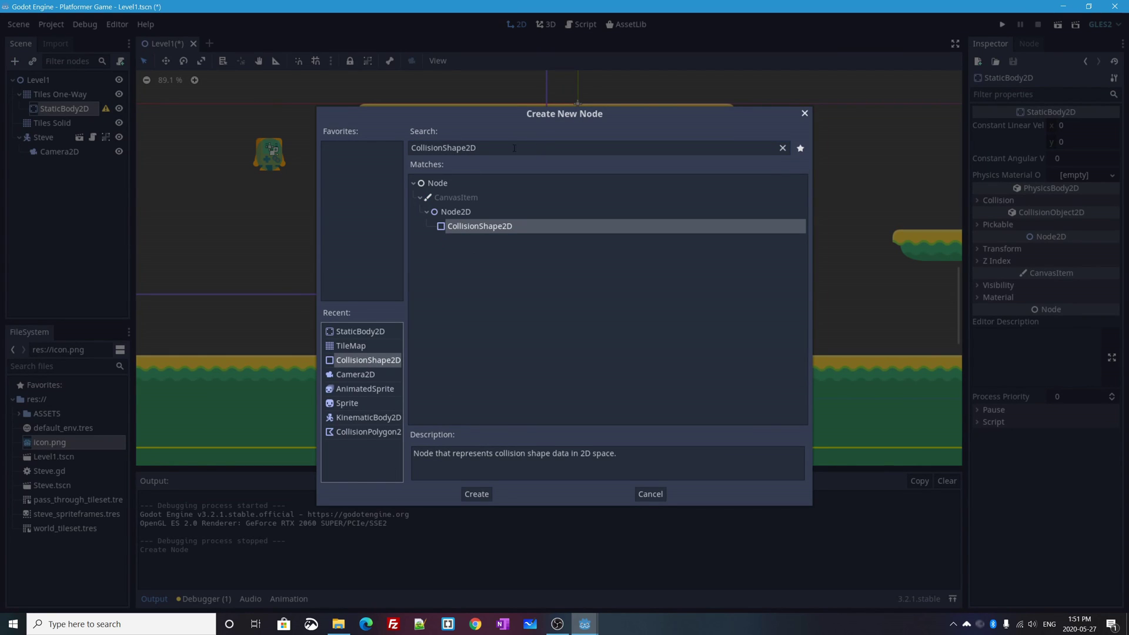
pyautogui.doubleClick(454, 227)
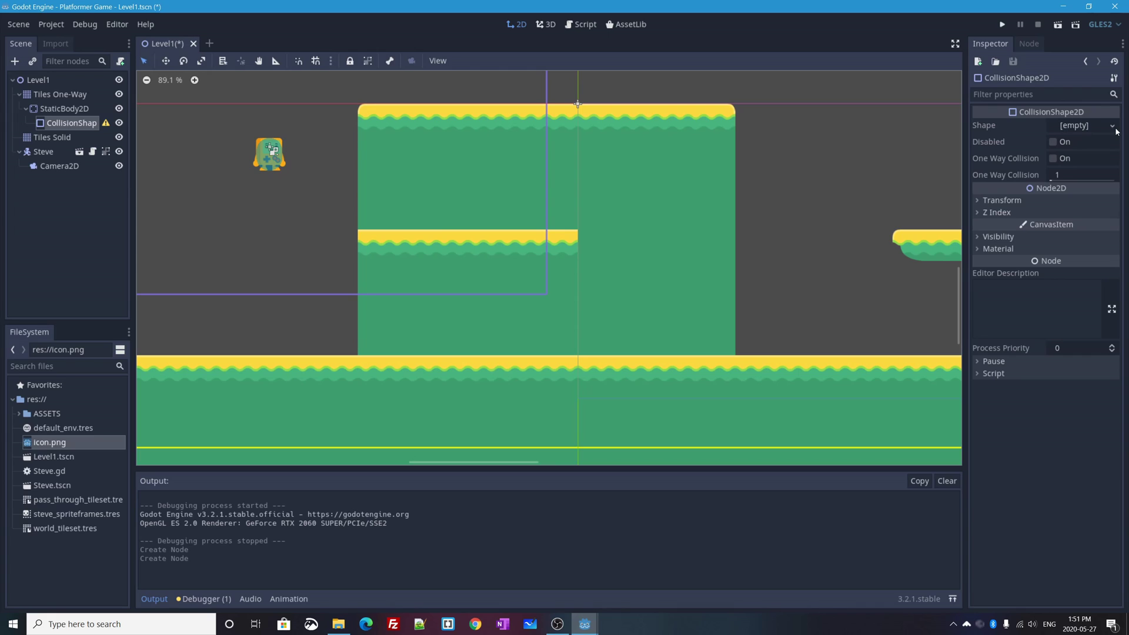
pyautogui.click(1085, 126)
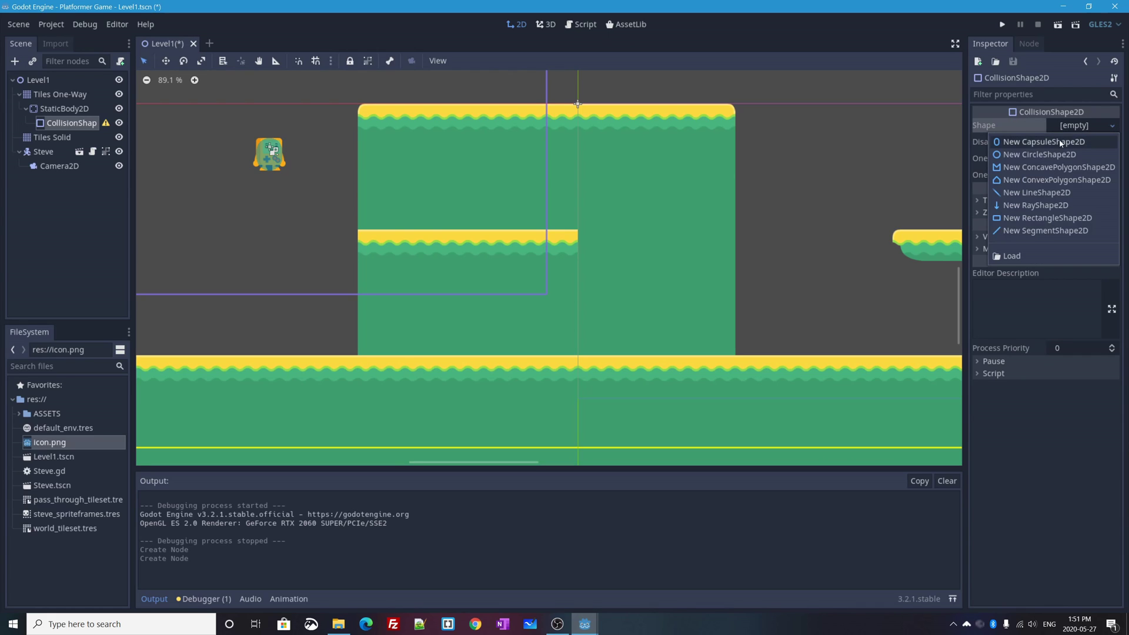
pyautogui.click(1060, 219)
pyautogui.scroll(1, 599, 102)
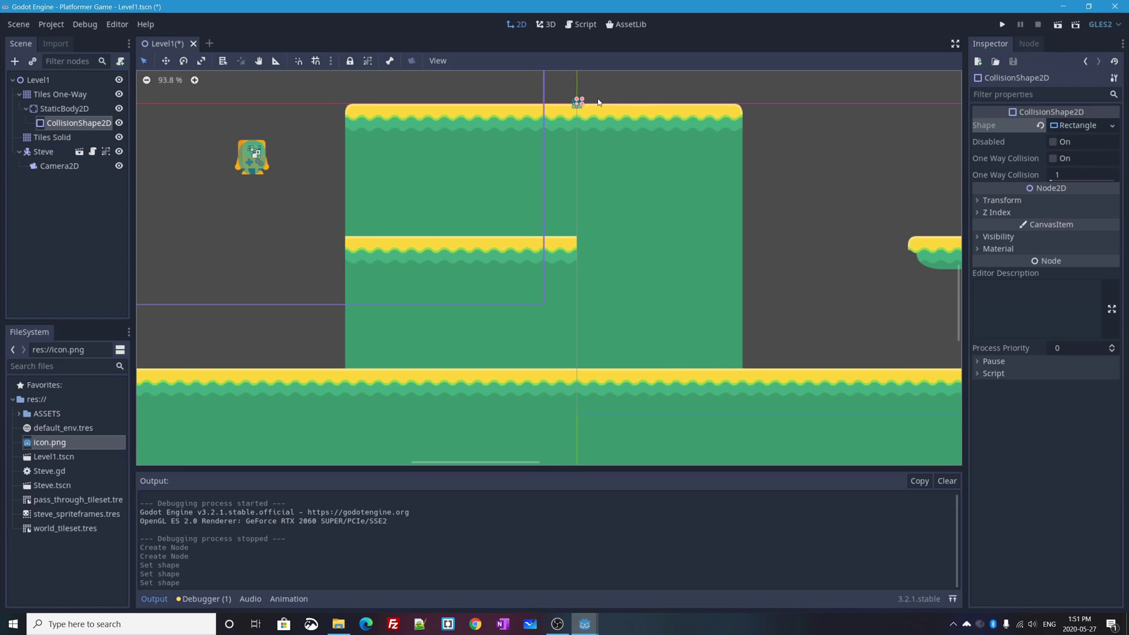
pyautogui.scroll(12, 599, 102)
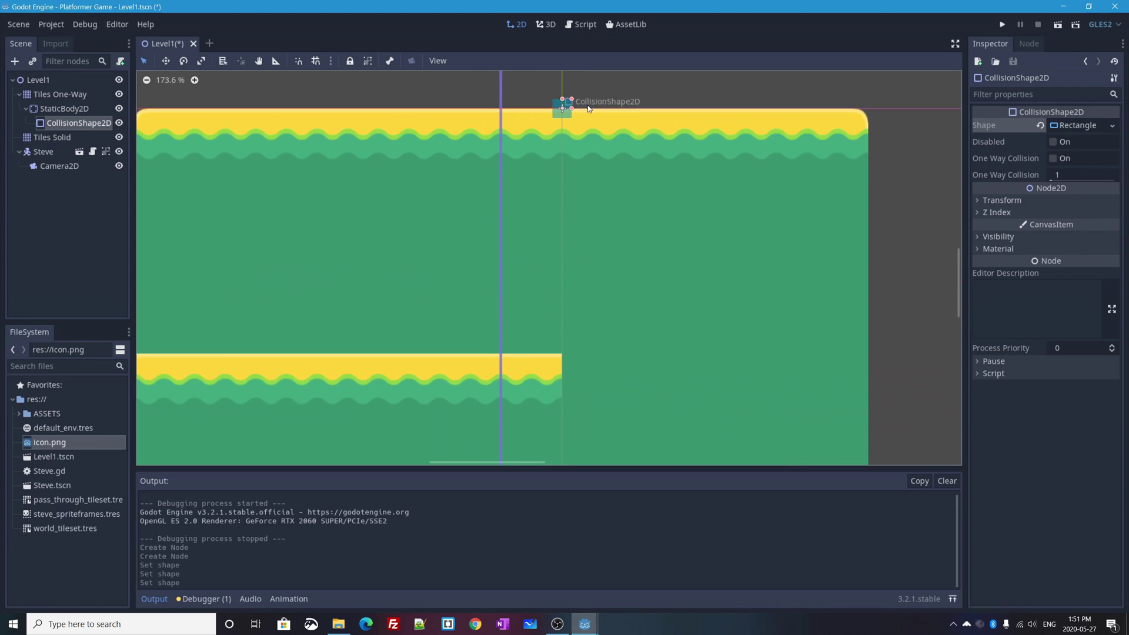
pyautogui.scroll(6, 555, 118)
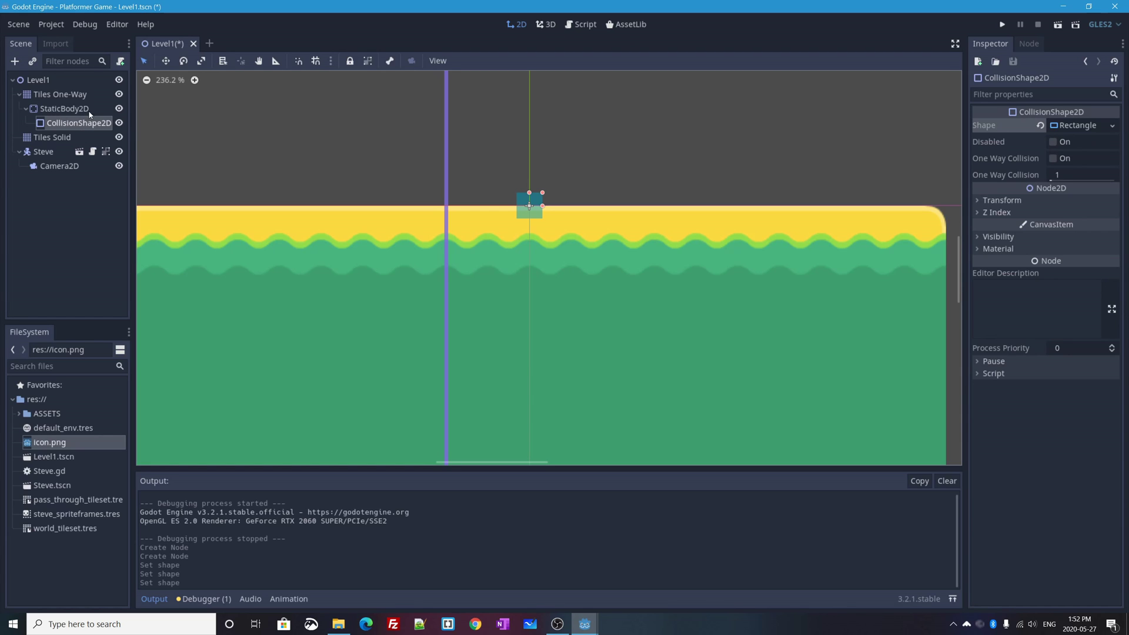
pyautogui.scroll(-5, 286, 170)
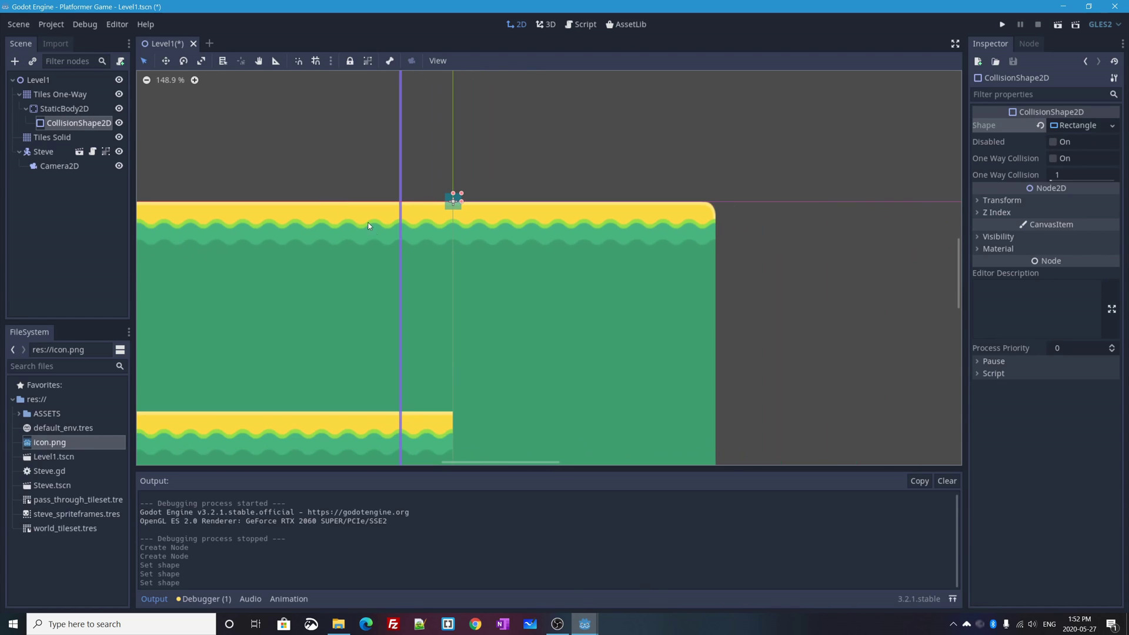
pyautogui.moveTo(373, 222); pyautogui.dragTo(486, 195, button='middle')
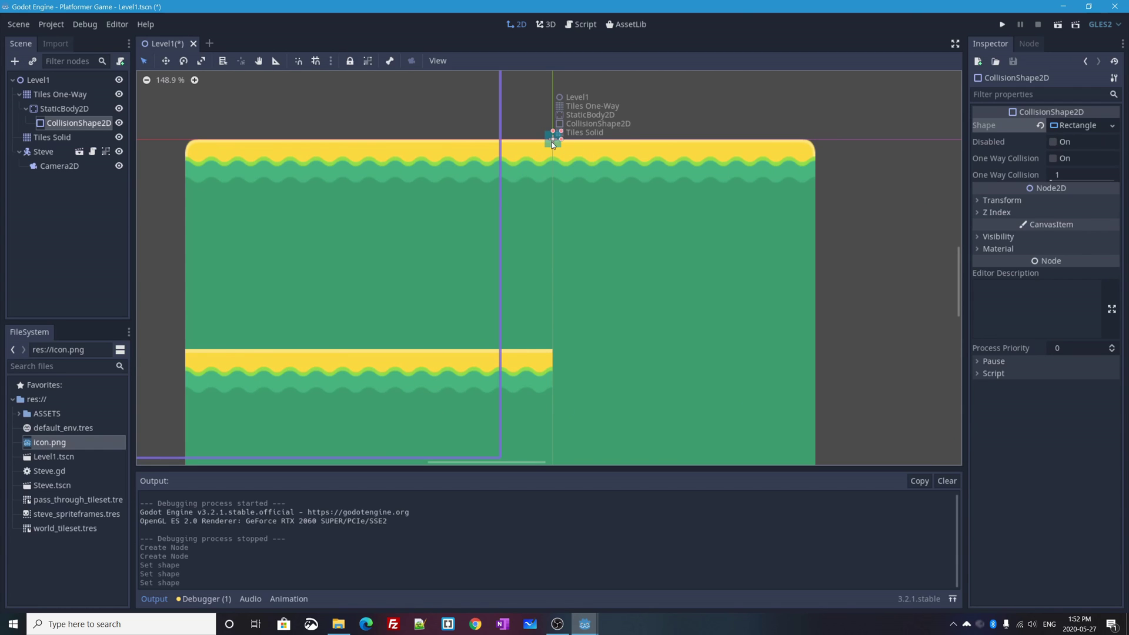
pyautogui.click(508, 171)
pyautogui.moveTo(508, 172); pyautogui.dragTo(433, 219)
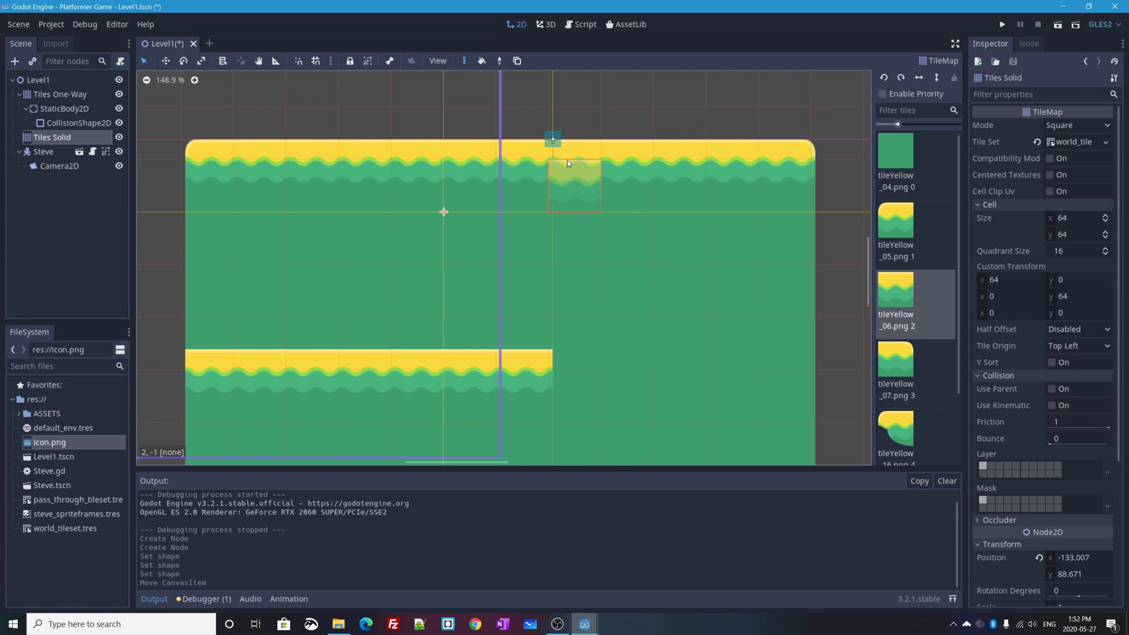
pyautogui.hotkey('ctrl', 'z')
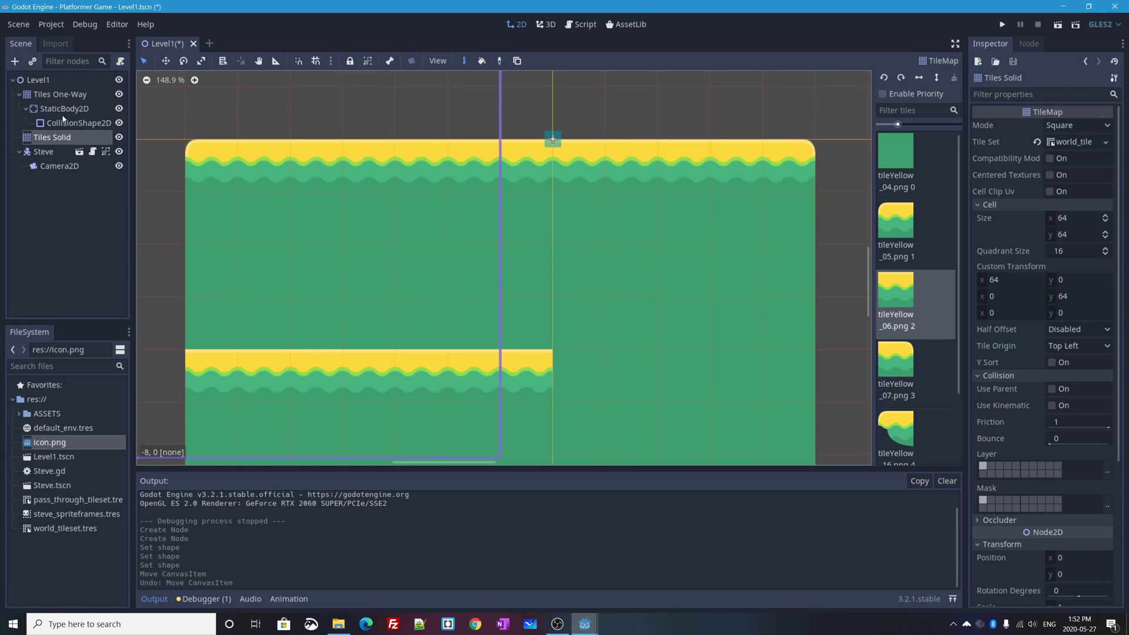
pyautogui.click(79, 123)
pyautogui.keyDown('alt'); pyautogui.rightClick(549, 136); pyautogui.keyUp('alt')
pyautogui.click(591, 127)
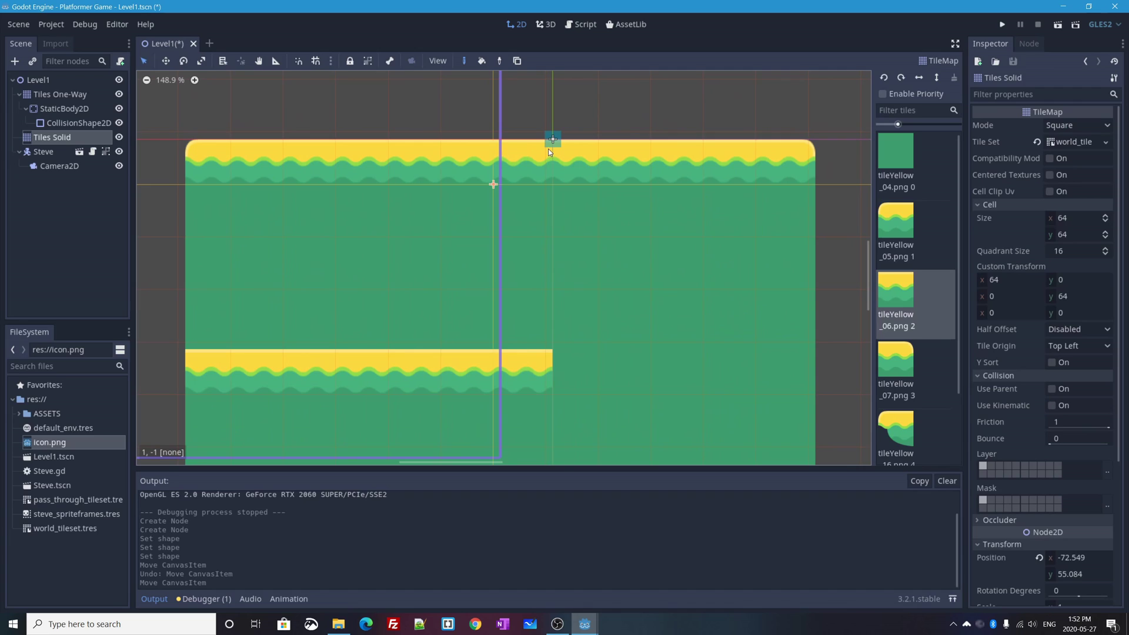
pyautogui.hotkey('ctrl', 'z')
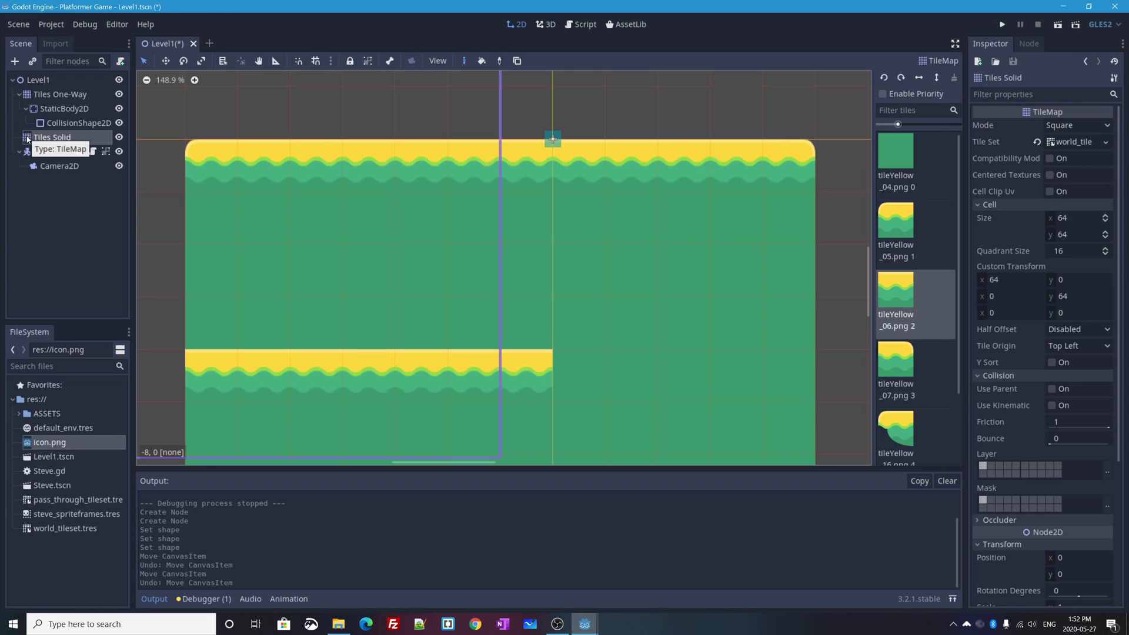
# Move Tiles Solid above Tiles One-Way in the scene tree and place the collision shape inside the block, above the ledge
pyautogui.moveTo(28, 139); pyautogui.dragTo(22, 88)
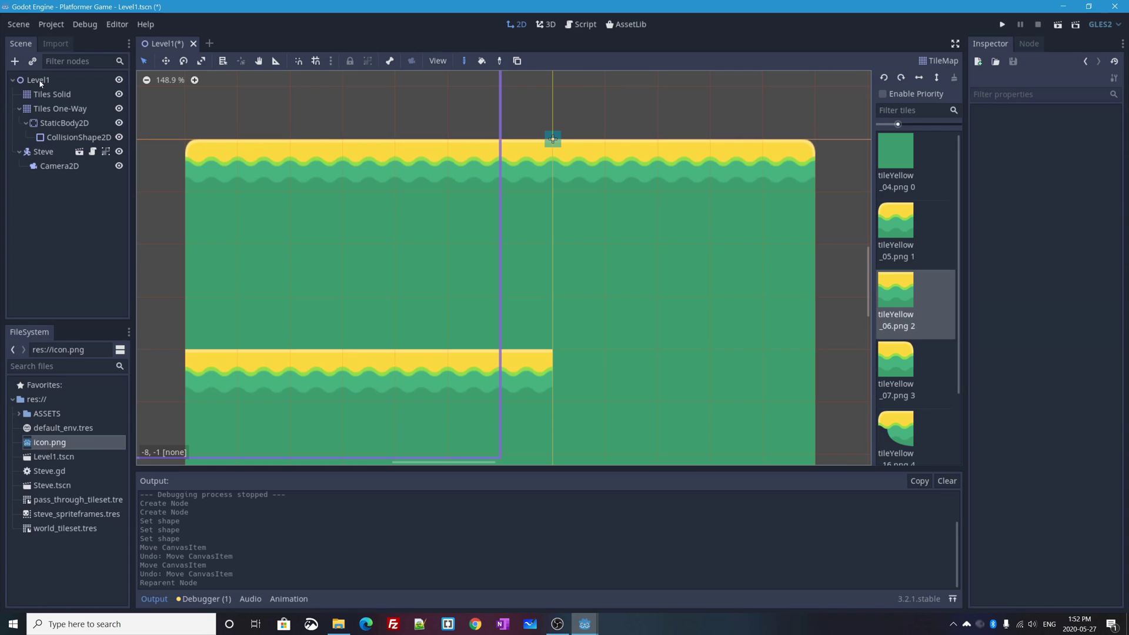
pyautogui.click(81, 139)
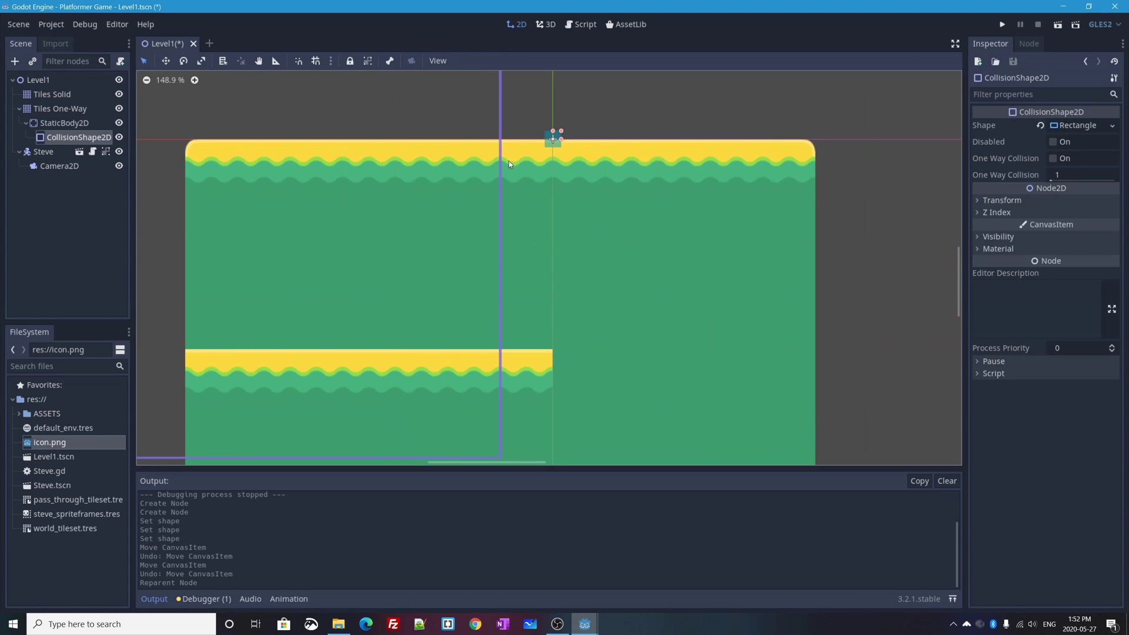
pyautogui.moveTo(553, 139); pyautogui.dragTo(343, 248)
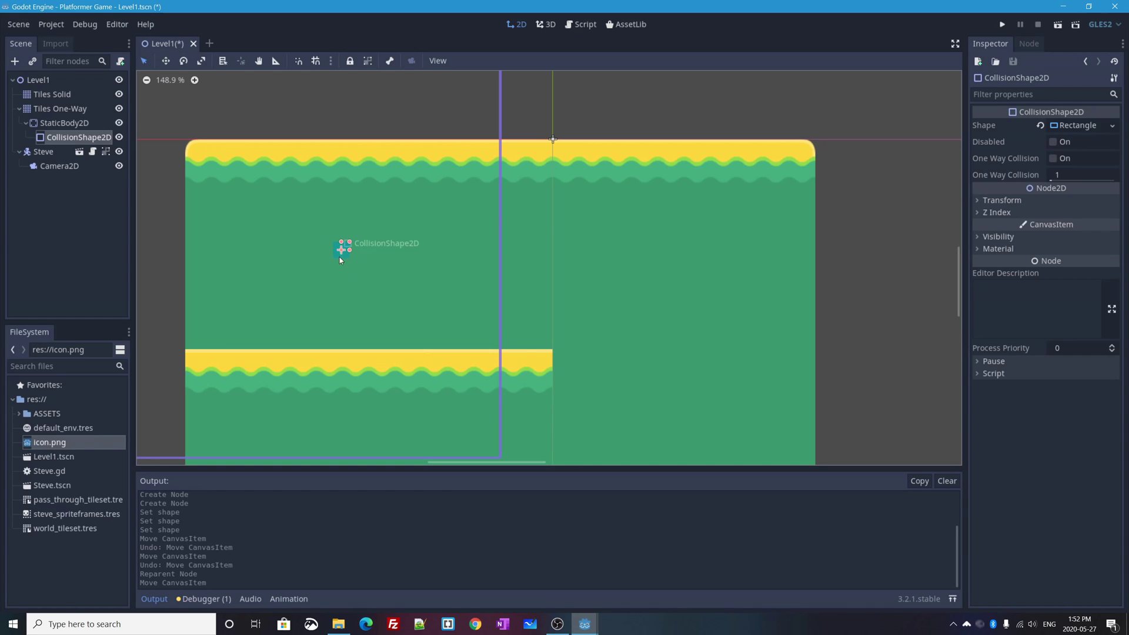
# Enlarge the collision rectangle to most of the ledge's length and place it over the ledge with their upper edges aligned
pyautogui.click(65, 124)
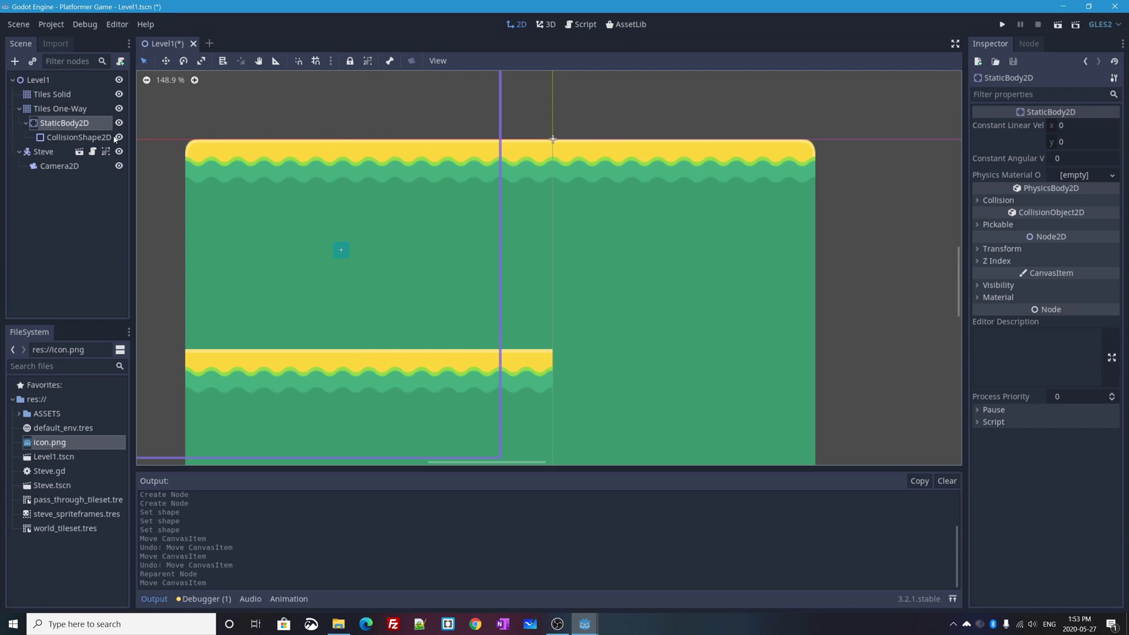
pyautogui.click(80, 137)
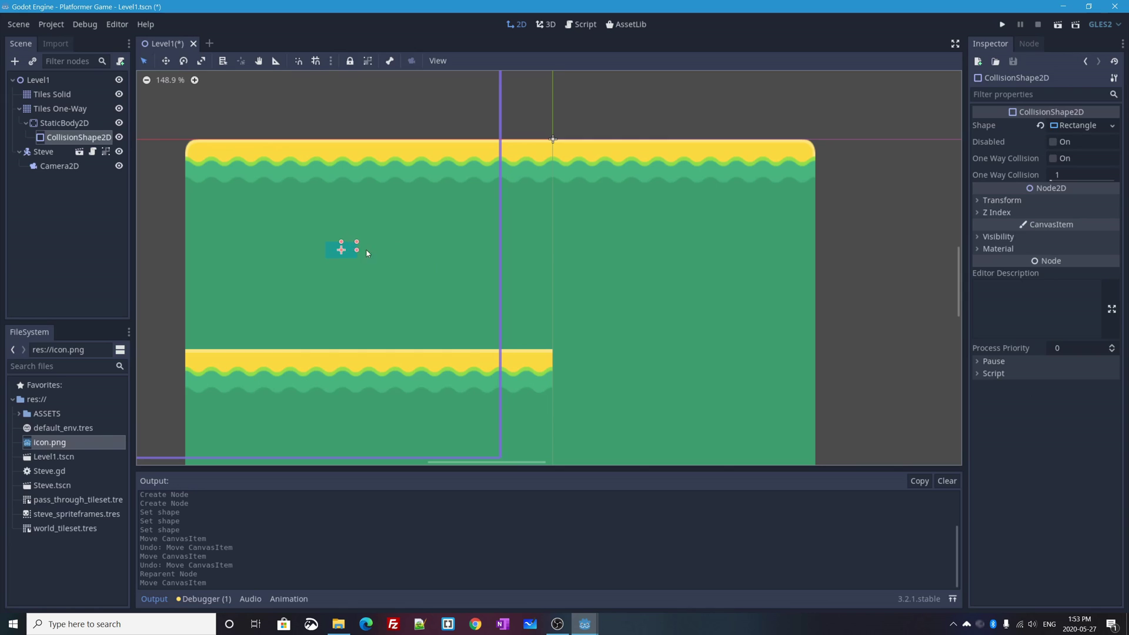
pyautogui.moveTo(476, 250); pyautogui.dragTo(489, 250)
pyautogui.moveTo(341, 242); pyautogui.dragTo(341, 218)
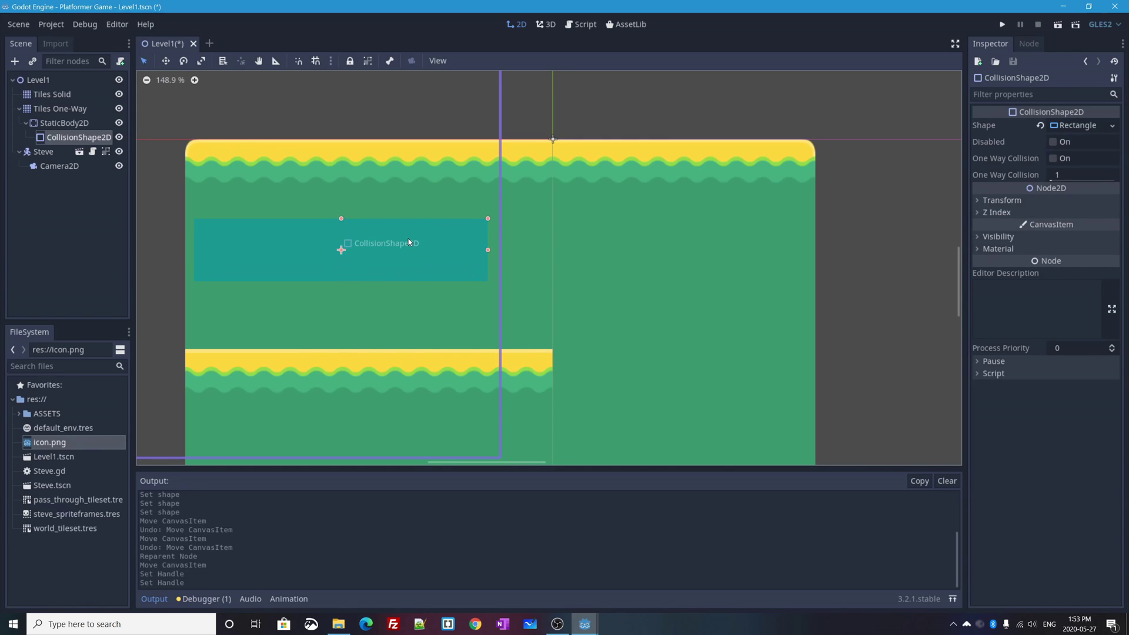
pyautogui.moveTo(408, 239); pyautogui.dragTo(447, 386)
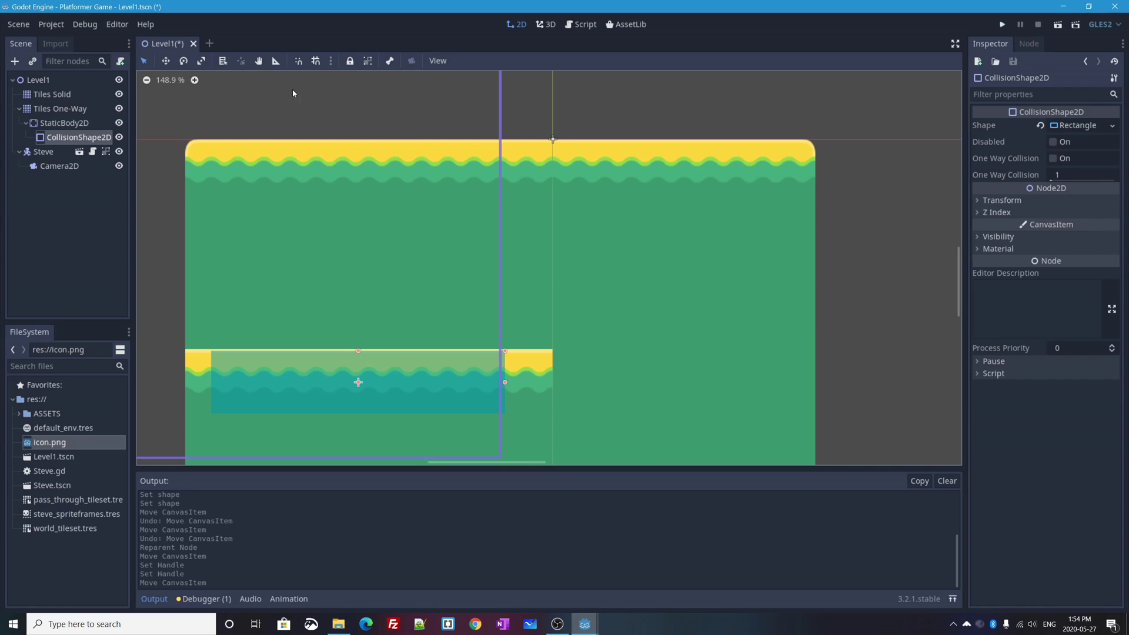
# Show the rulers in the 2D viewport and turn on grid snapping
pyautogui.click(439, 61)
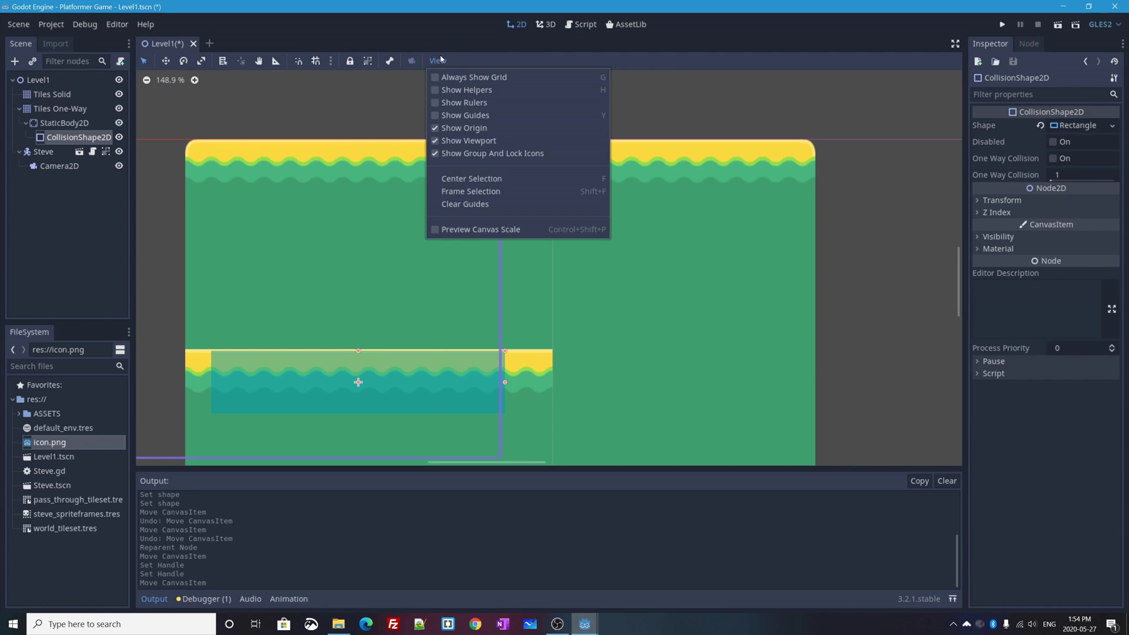
pyautogui.click(439, 103)
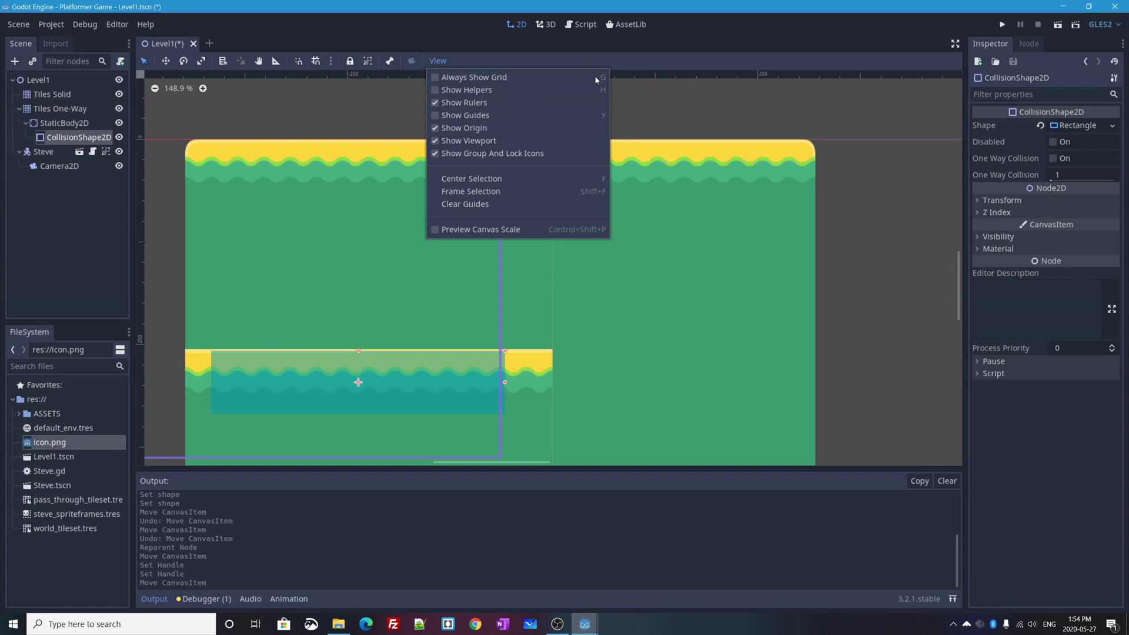
pyautogui.click(332, 60)
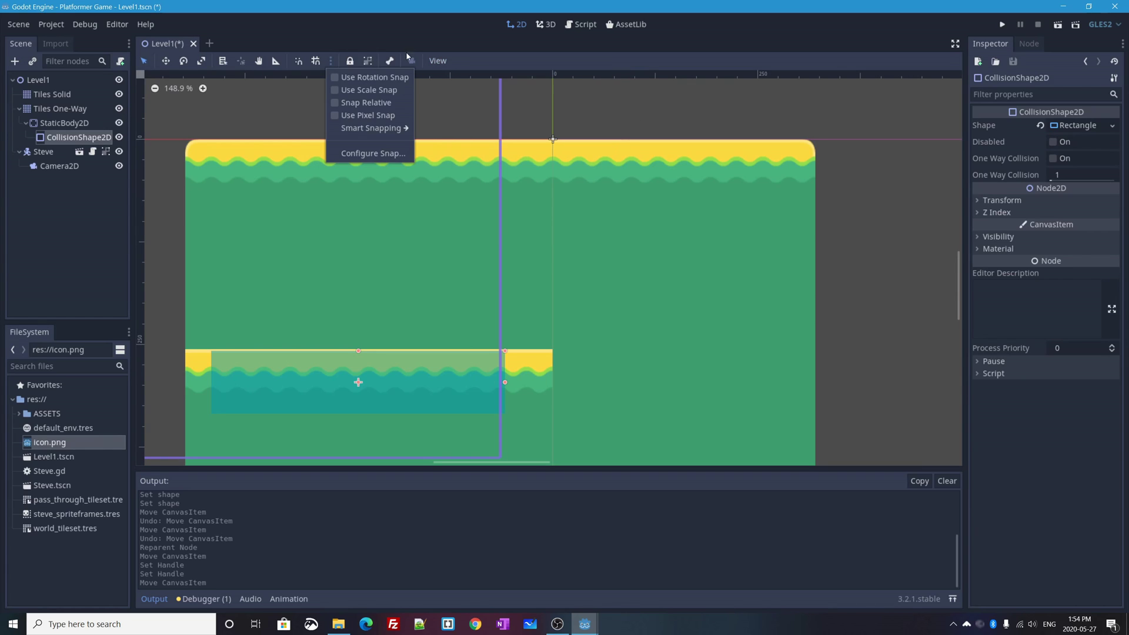
pyautogui.click(317, 61)
pyautogui.click(317, 61)
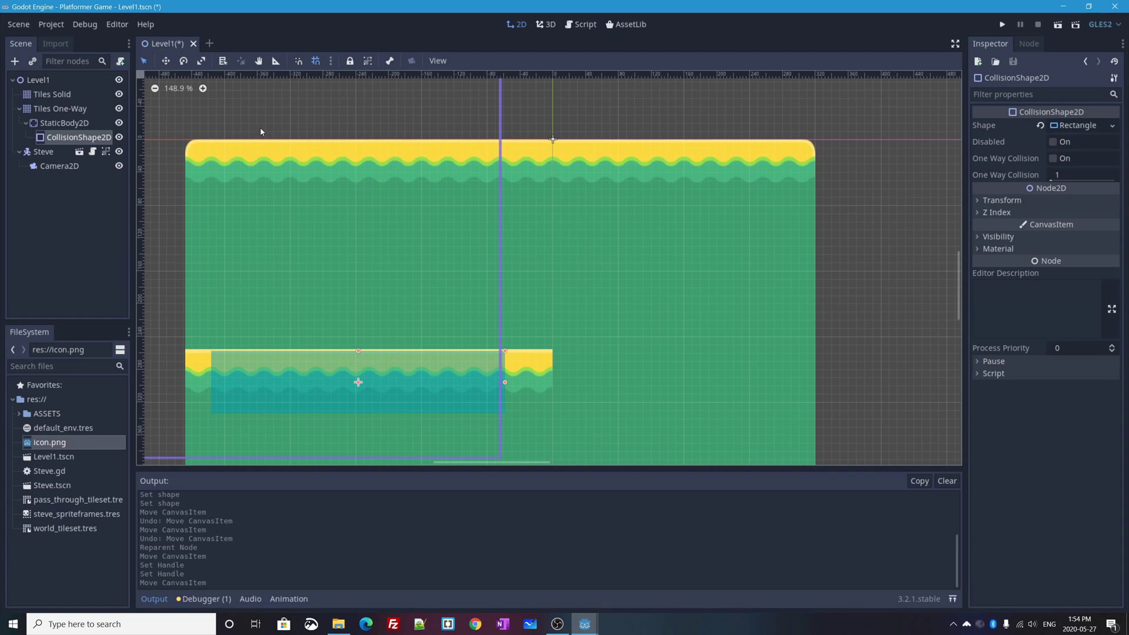
pyautogui.scroll(5, 260, 131)
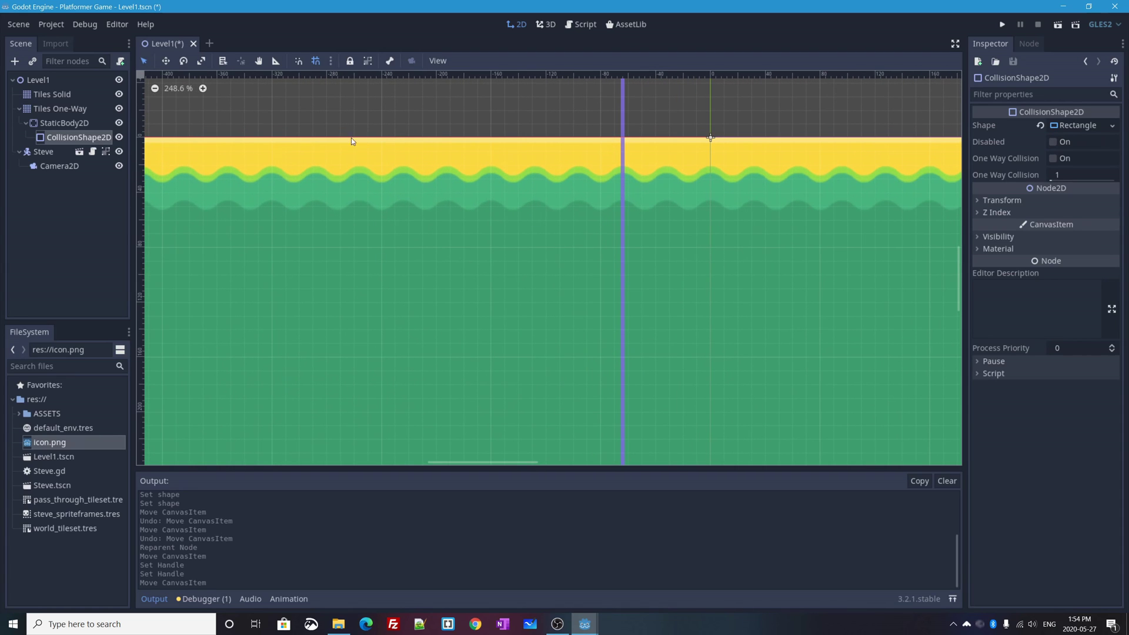
pyautogui.scroll(-6, 409, 267)
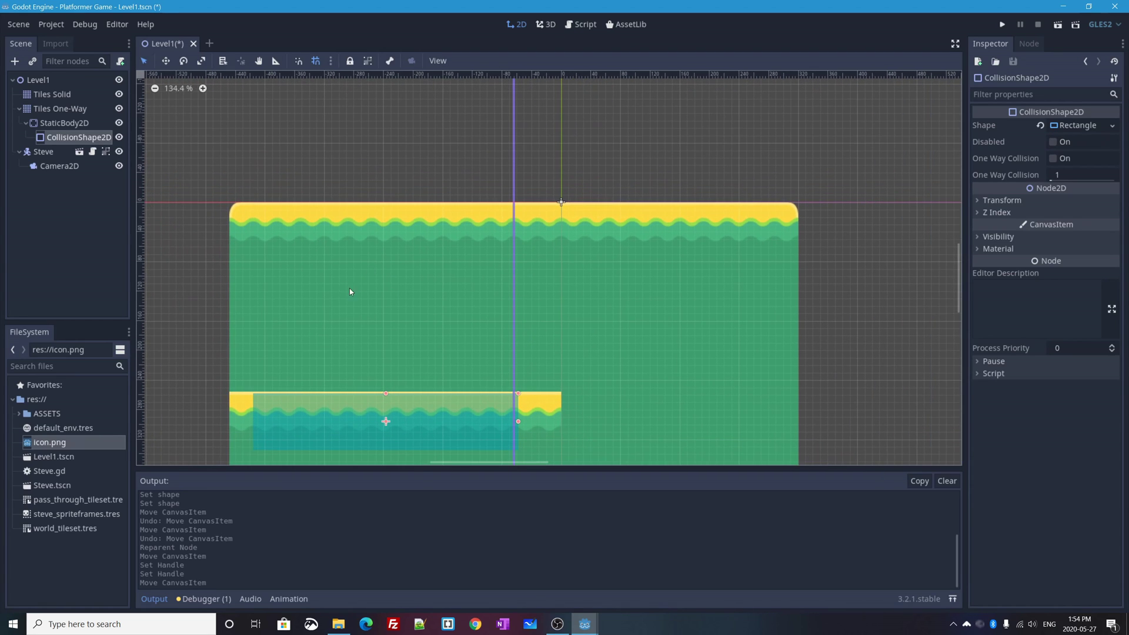
# Configure the snap grid with a 32 by 32 px step and a primary line every 1 step, then select Tiles One-Way
pyautogui.click(52, 96)
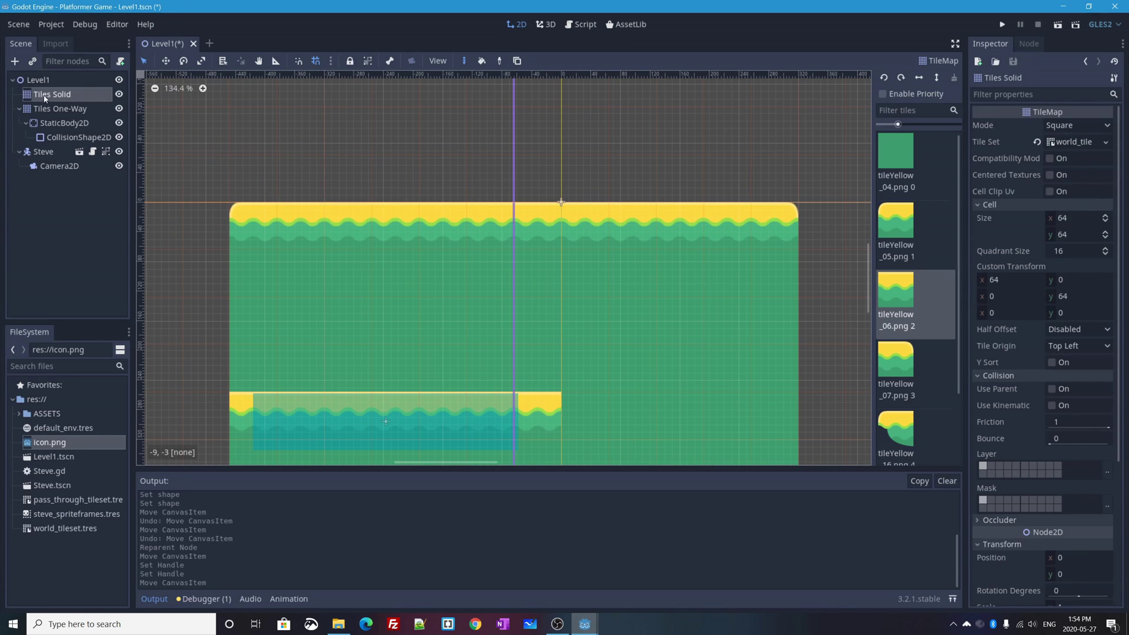
pyautogui.click(78, 139)
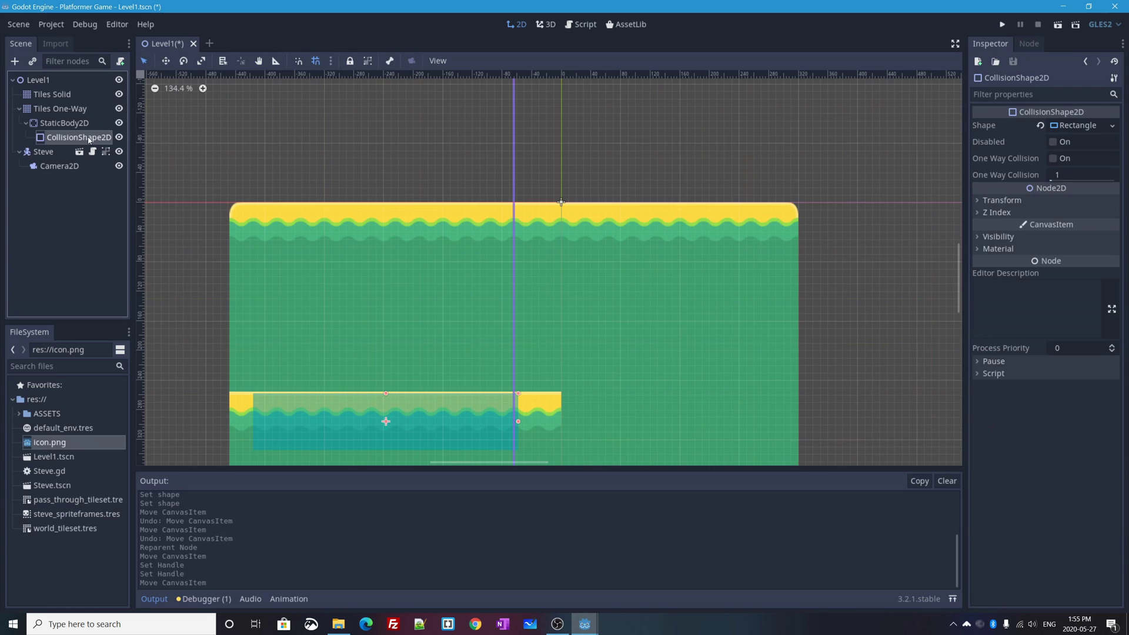
pyautogui.click(331, 61)
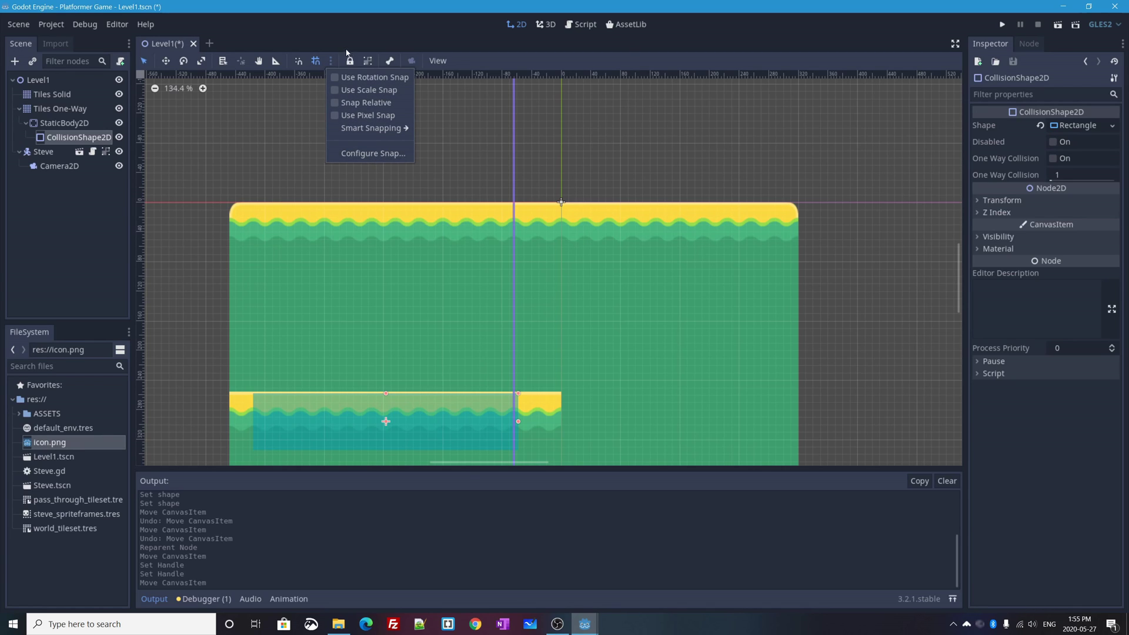
pyautogui.click(371, 154)
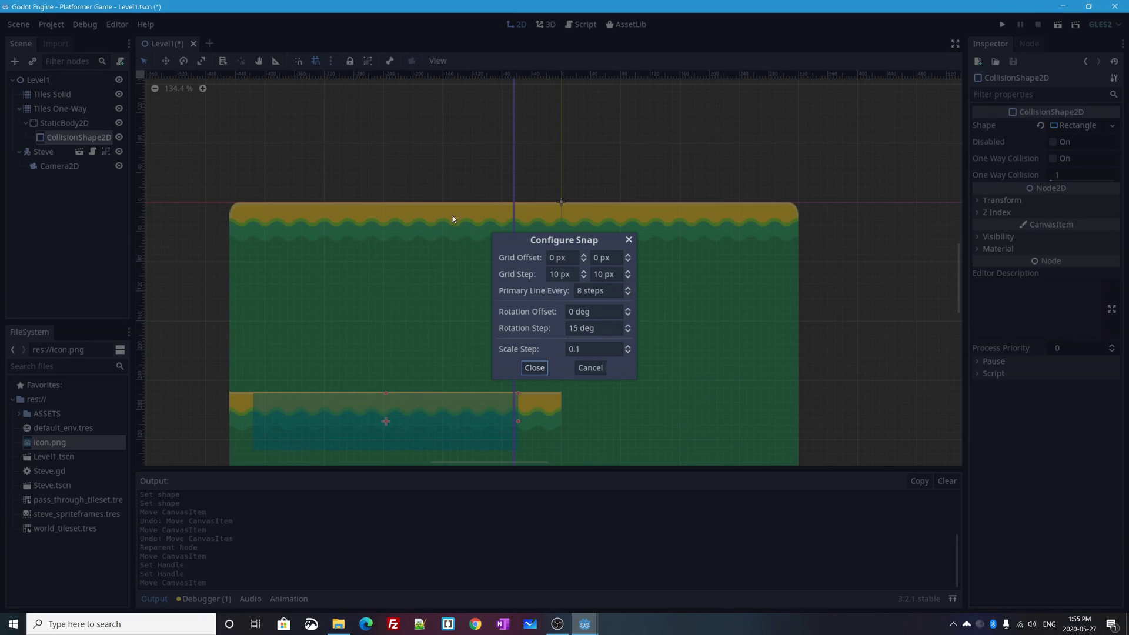
pyautogui.click(577, 274)
pyautogui.write('32')
pyautogui.press('Tab')
pyautogui.write('32')
pyautogui.press('Tab')
pyautogui.moveTo(611, 290); pyautogui.dragTo(533, 294)
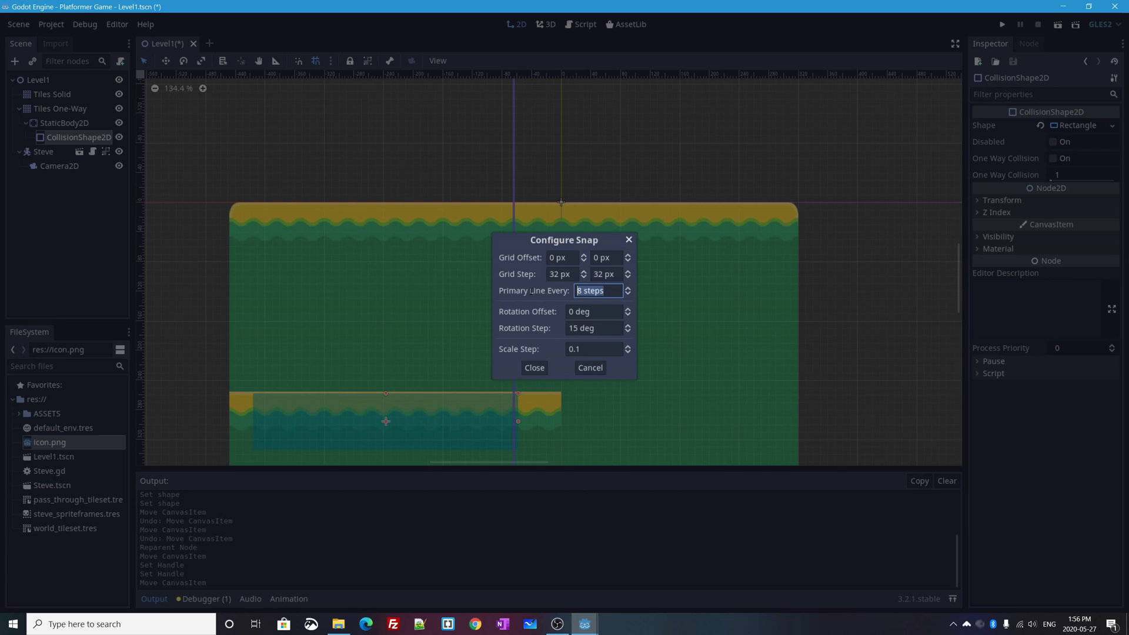
pyautogui.write('1')
pyautogui.press('Tab')
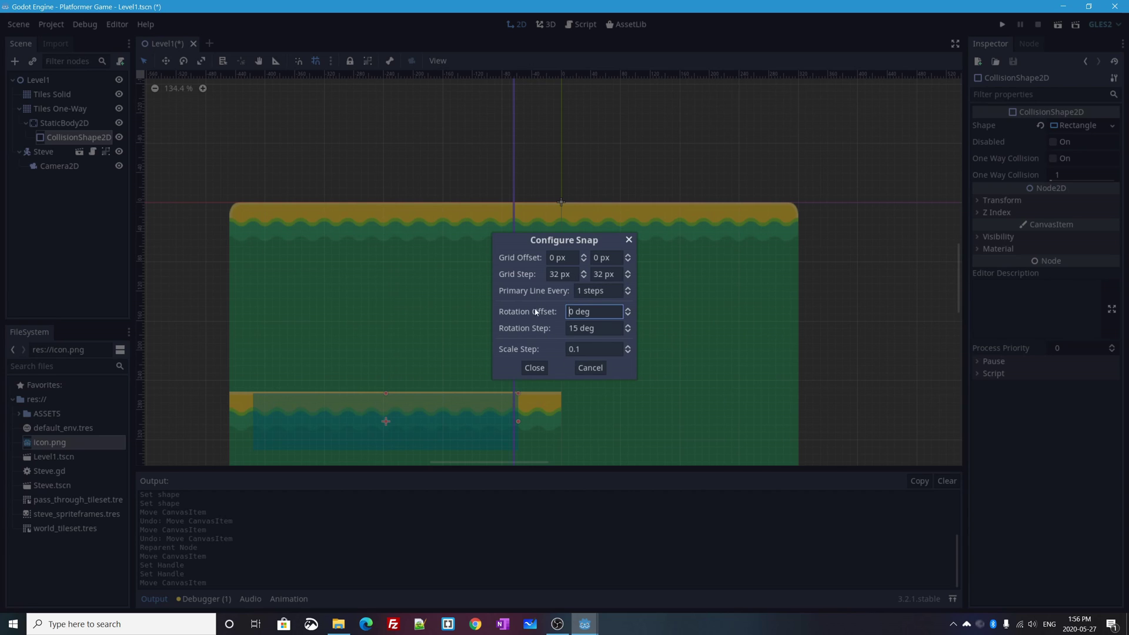
pyautogui.click(535, 368)
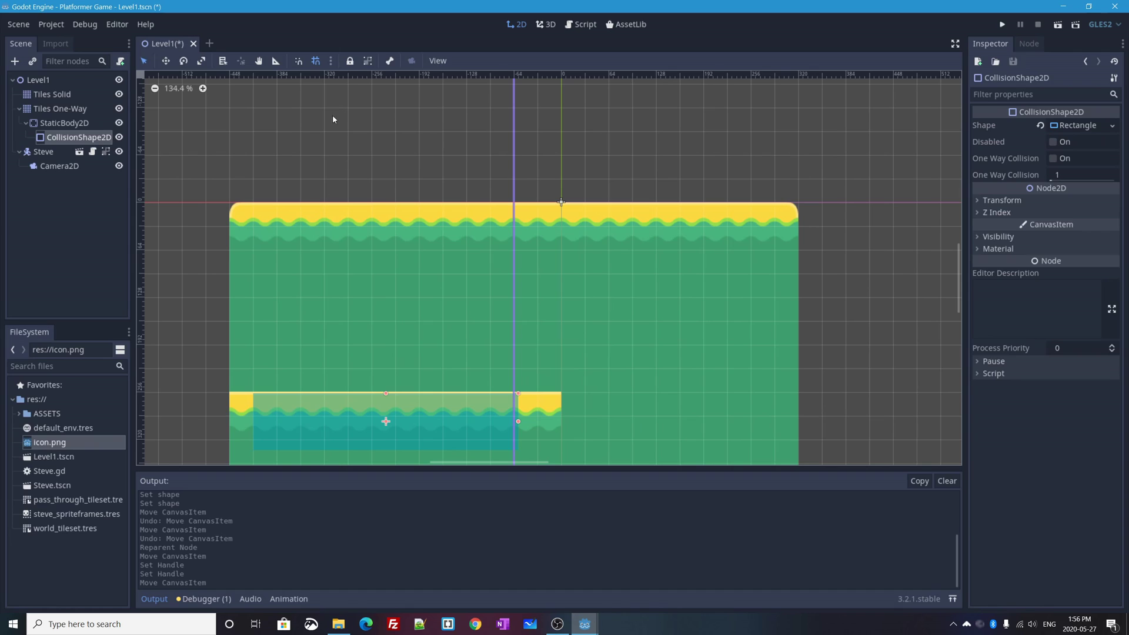
pyautogui.click(53, 109)
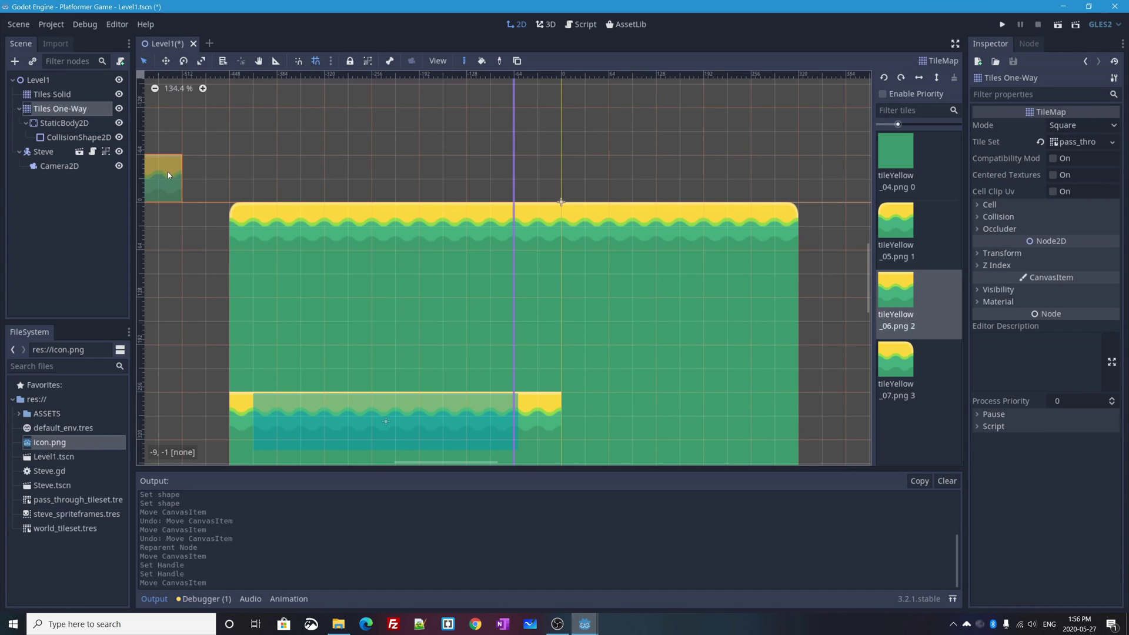
# Snap the lower ledge's collision shape to the grid and make it two grid cells tall, its upper edge level with the ledge's
pyautogui.scroll(3, 407, 194)
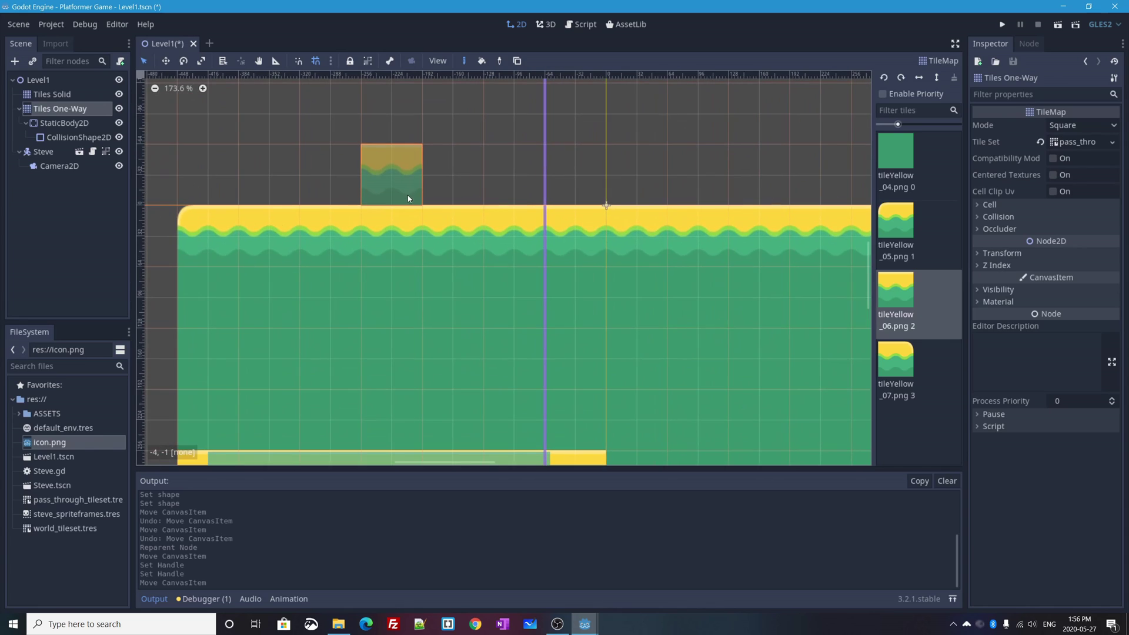
pyautogui.scroll(3, 408, 198)
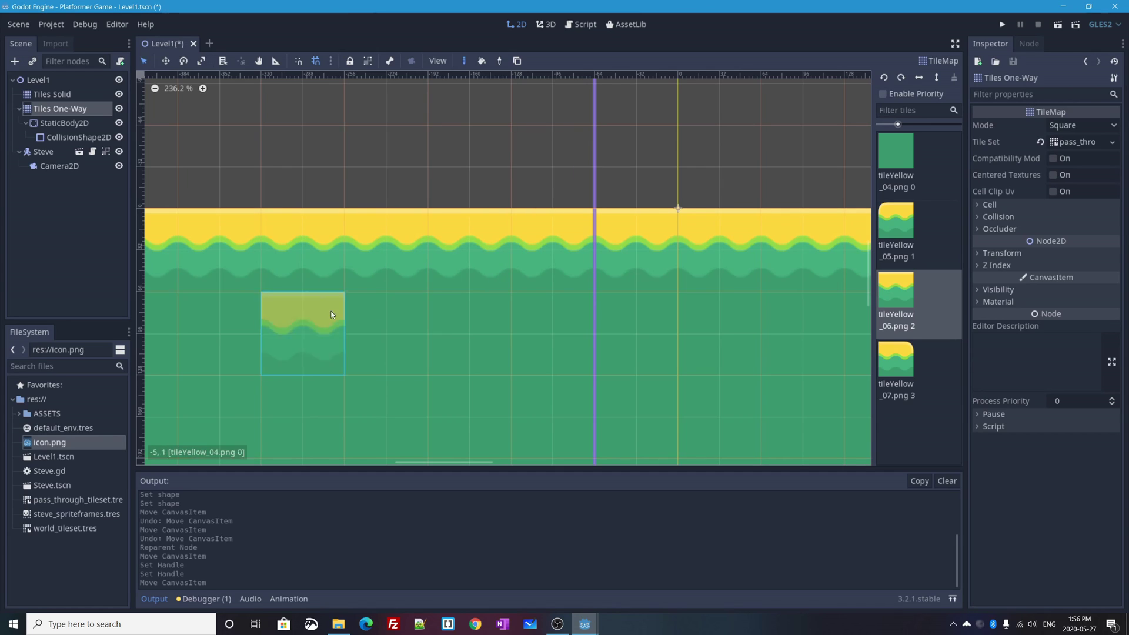
pyautogui.click(77, 138)
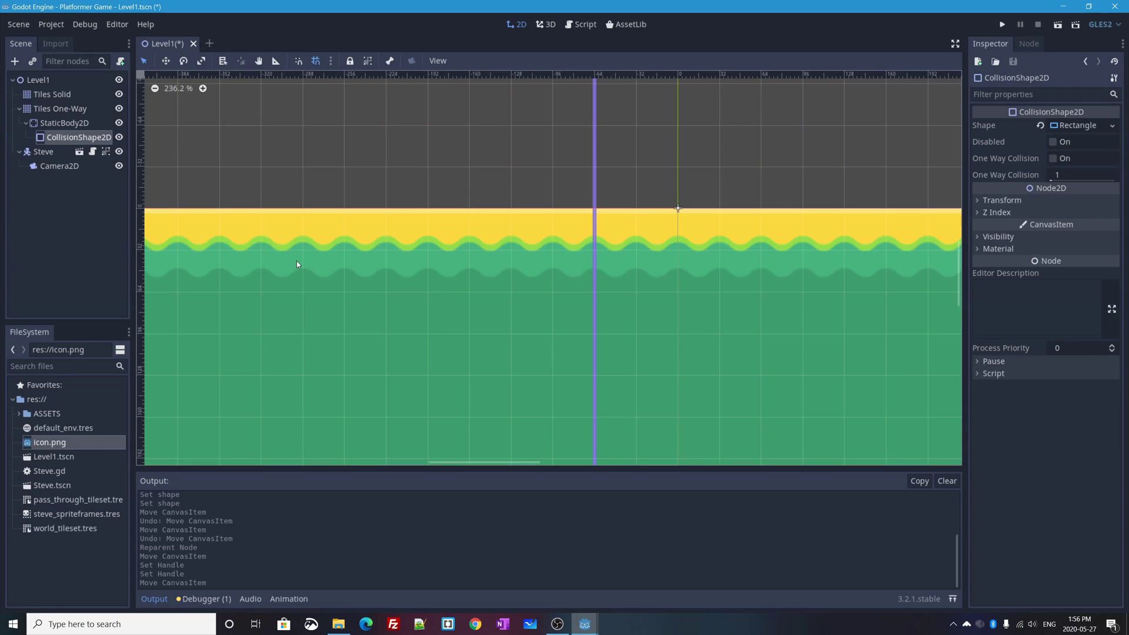
pyautogui.scroll(-4, 388, 335)
pyautogui.scroll(-5, 353, 329)
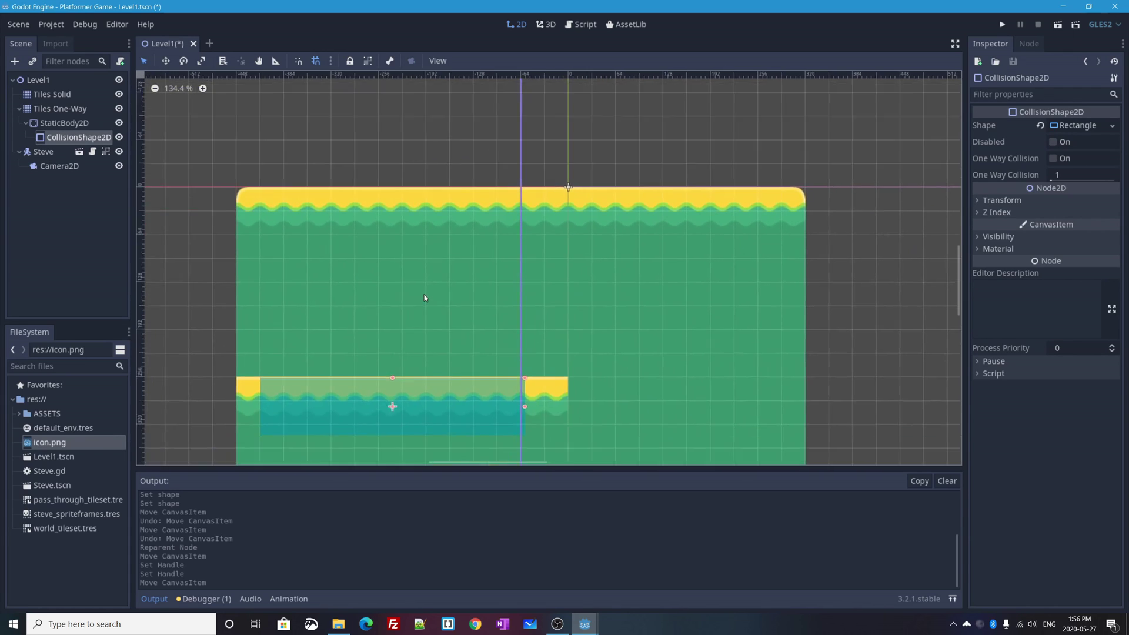
pyautogui.scroll(1, 393, 228)
pyautogui.scroll(2, 507, 217)
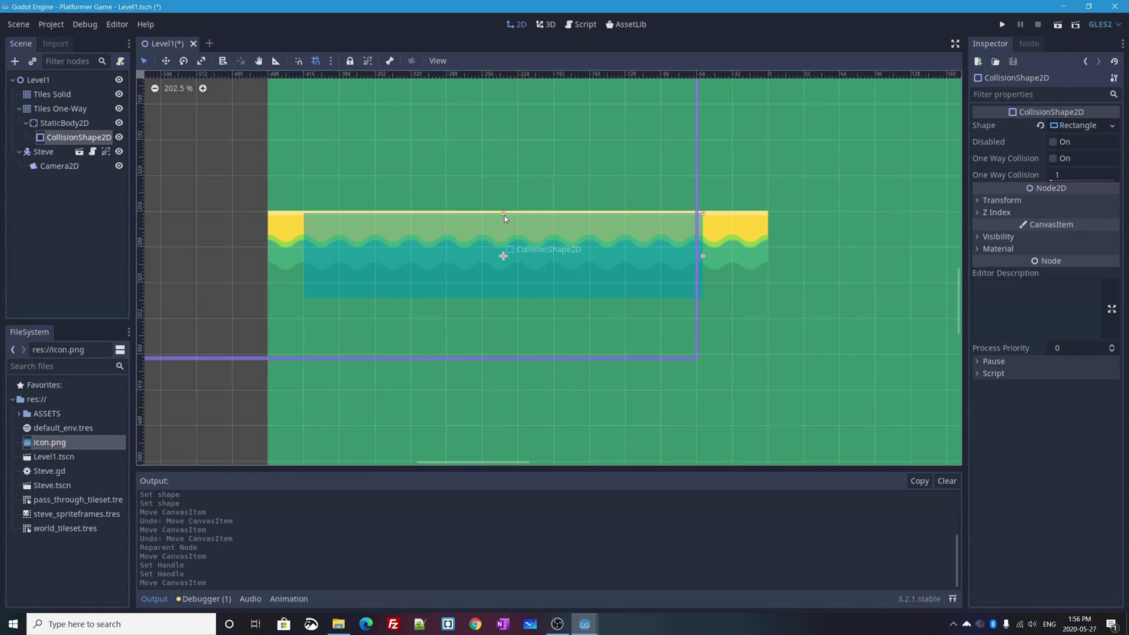
pyautogui.moveTo(504, 213)
pyautogui.mouseDown()
pyautogui.moveTo(492, 256)
pyautogui.moveTo(504, 225)
pyautogui.mouseUp()
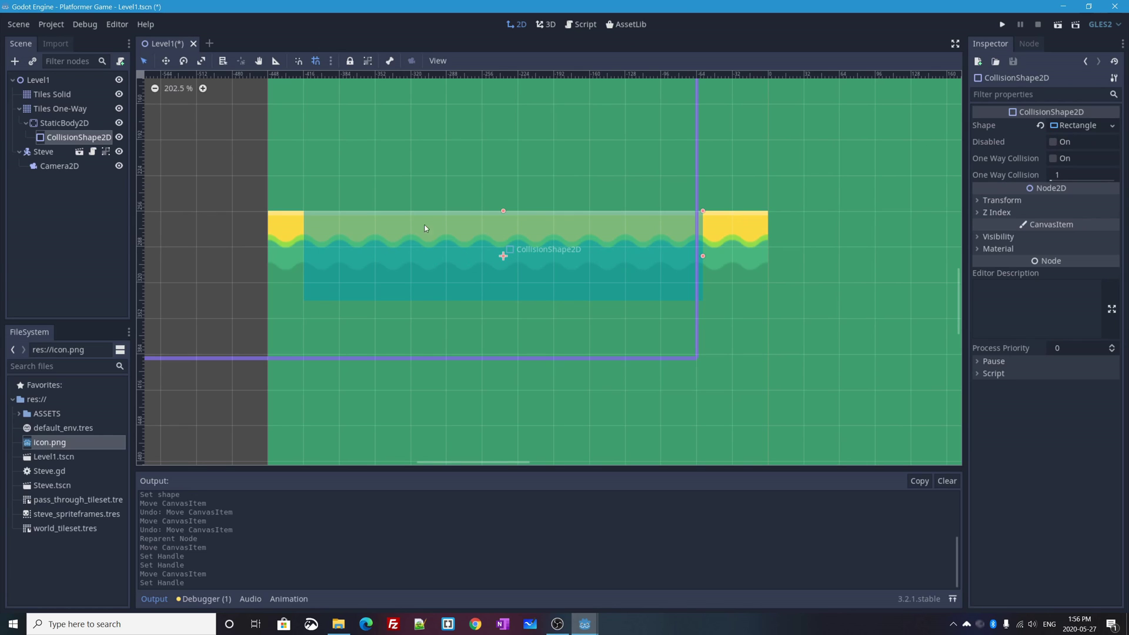
pyautogui.moveTo(452, 269); pyautogui.dragTo(393, 246)
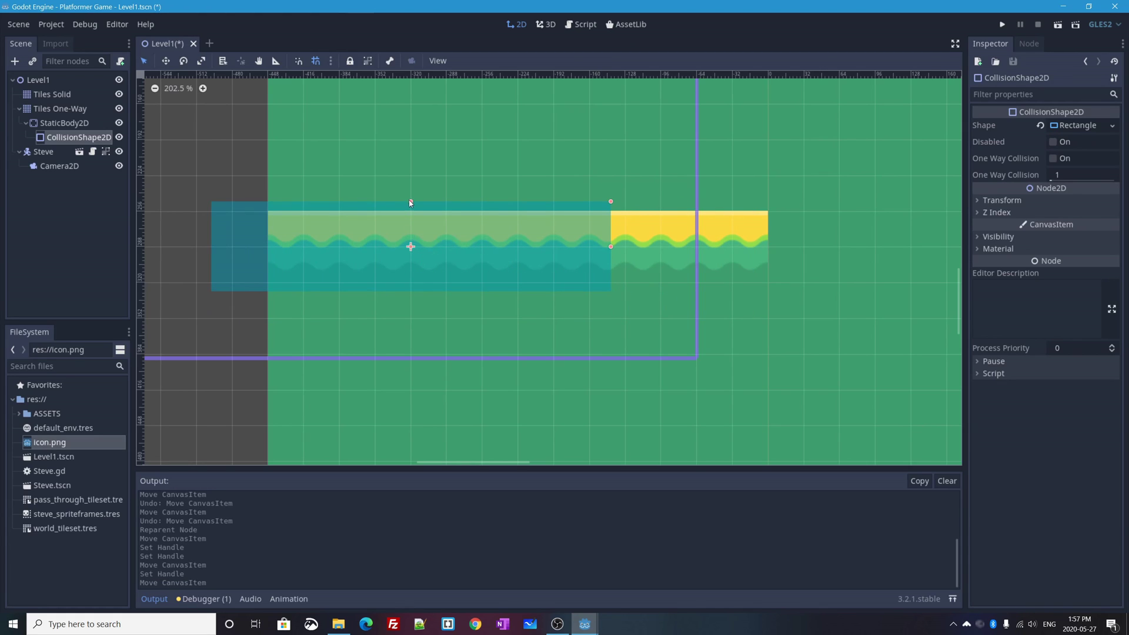
pyautogui.moveTo(410, 203); pyautogui.dragTo(411, 210)
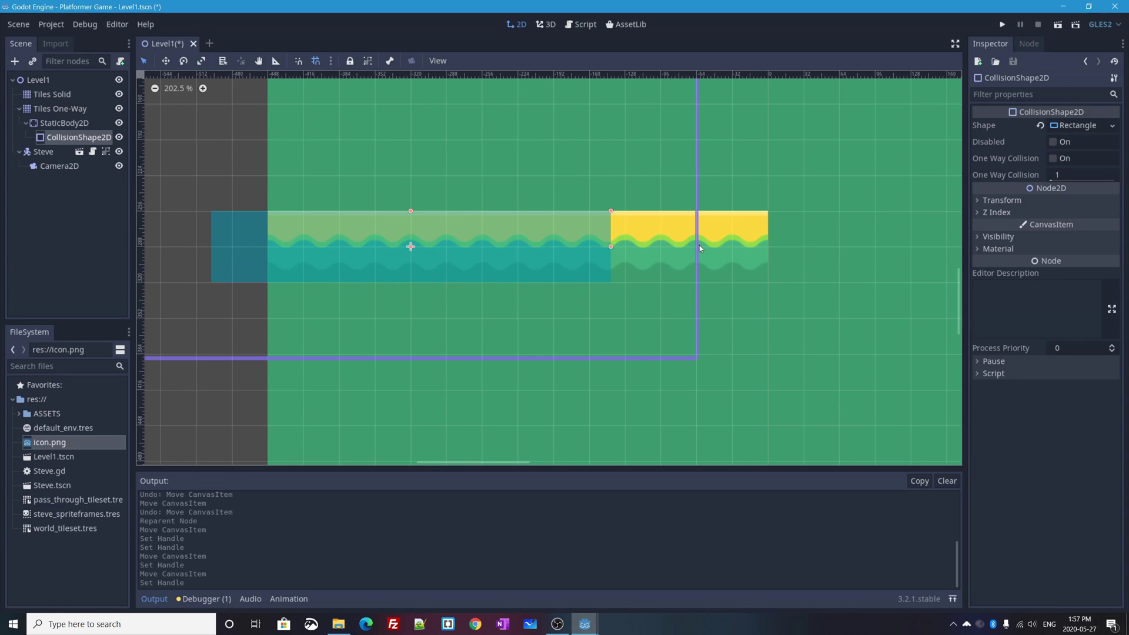
# Reposition and widen the lower ledge's collision rectangle so it spans the ledge exactly from end to end
pyautogui.click(529, 250)
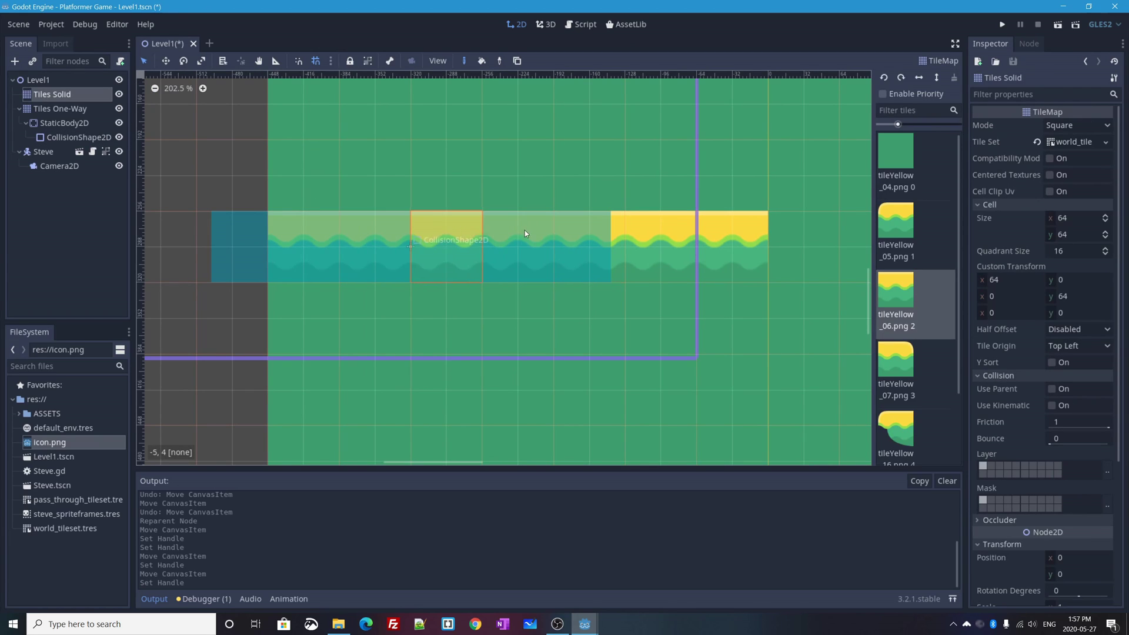
pyautogui.click(77, 137)
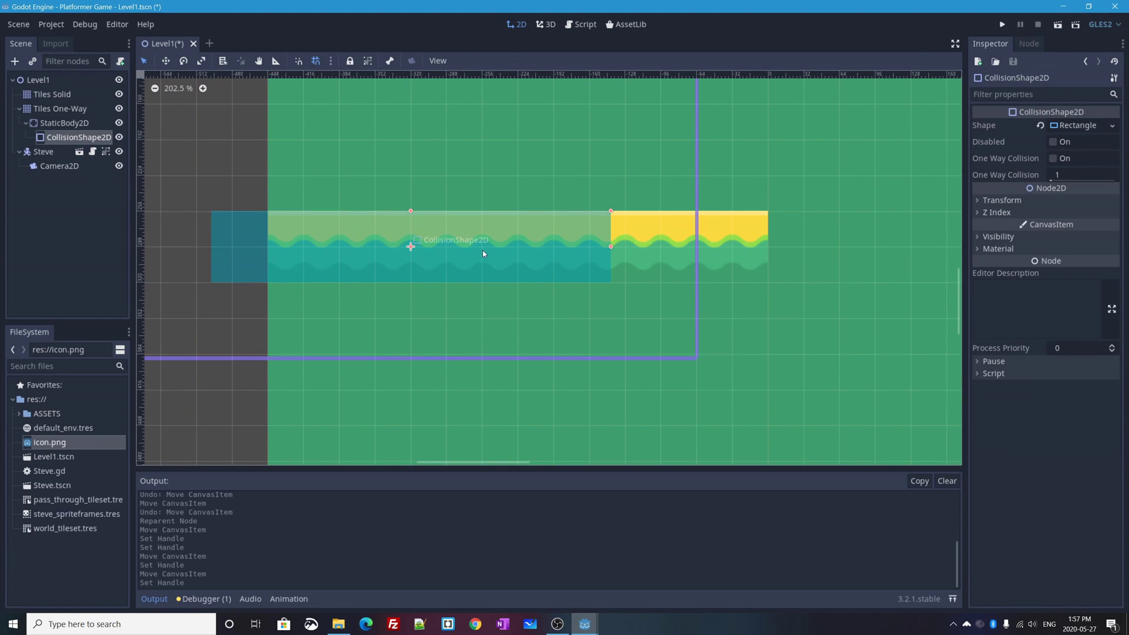
pyautogui.moveTo(546, 248); pyautogui.dragTo(761, 247)
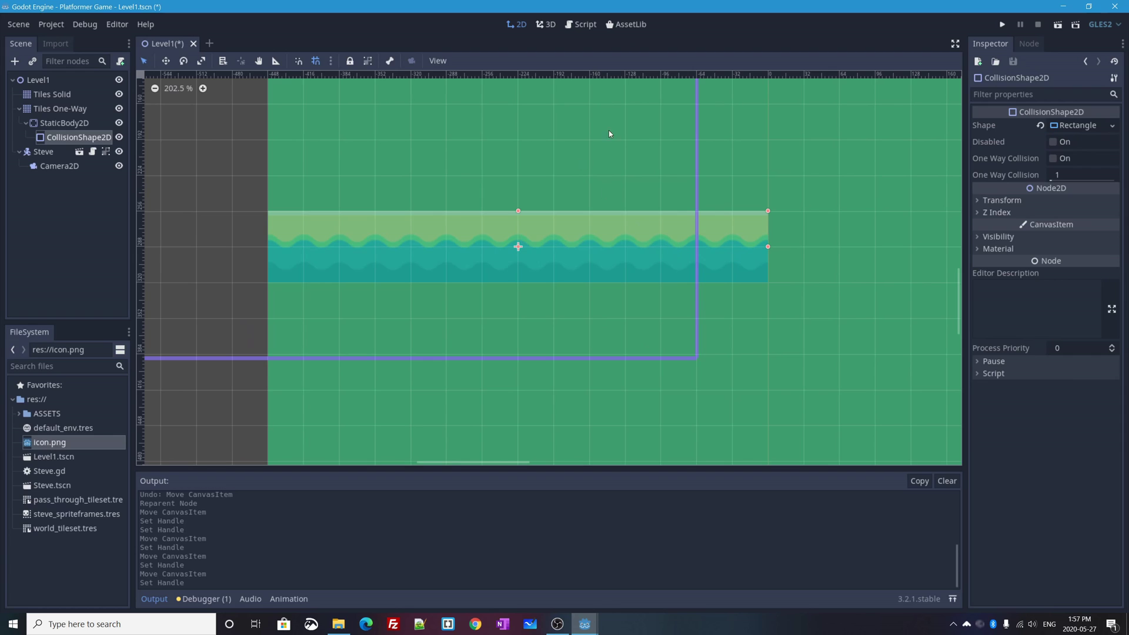
# Add a second CollisionShape2D under StaticBody2D and give it a new RectangleShape2D
pyautogui.scroll(-4, 612, 153)
pyautogui.moveTo(694, 119); pyautogui.dragTo(498, 209, button='middle')
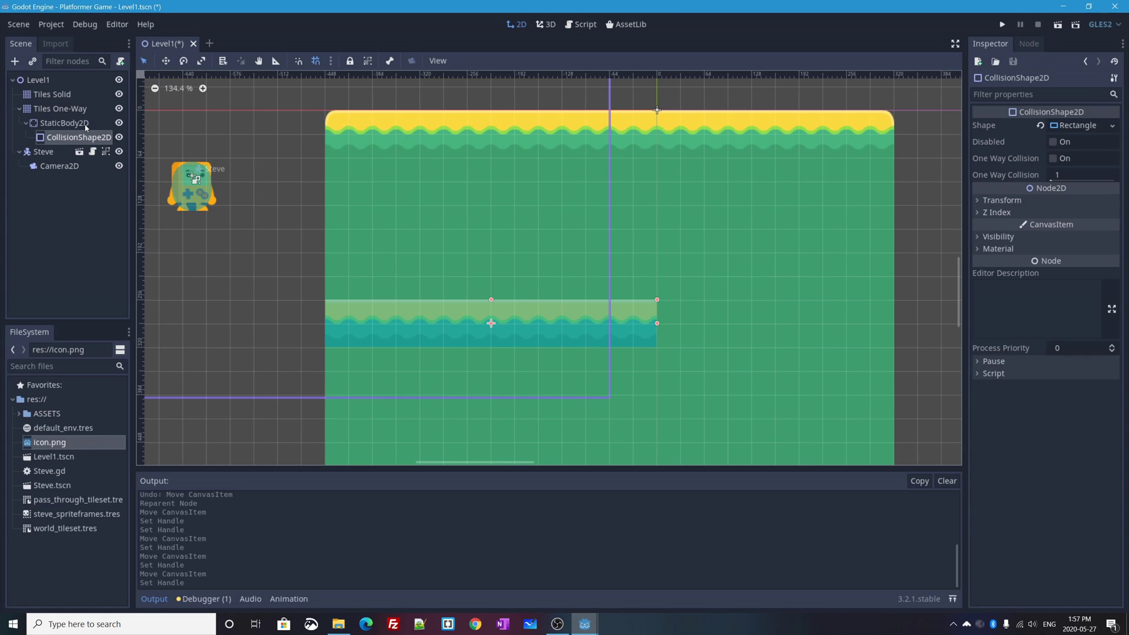
pyautogui.click(67, 125)
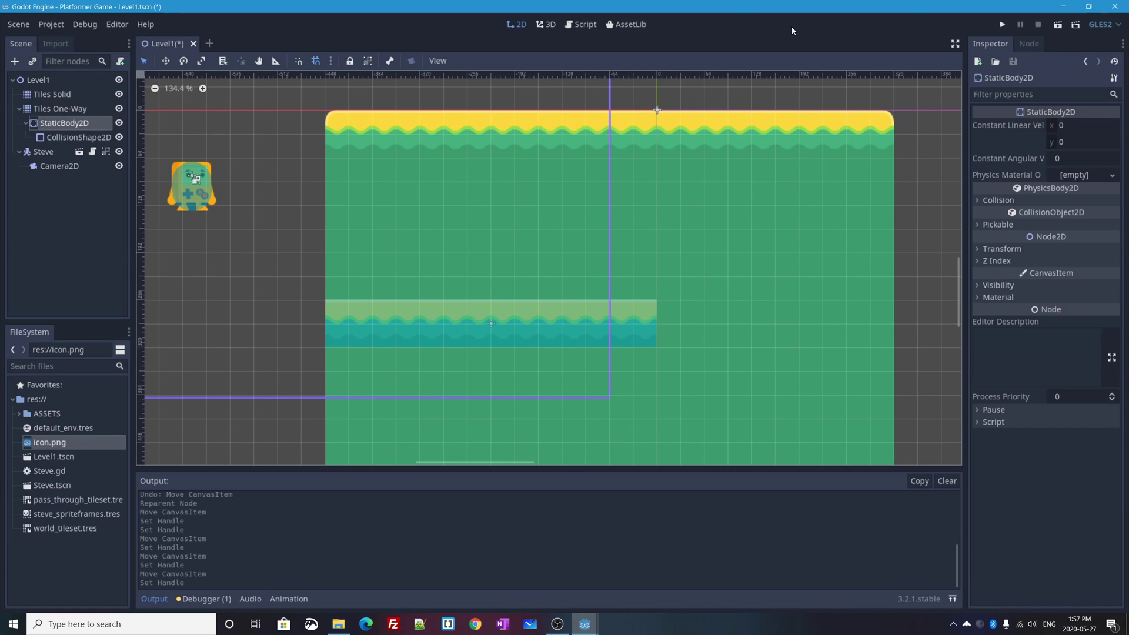
pyautogui.click(14, 61)
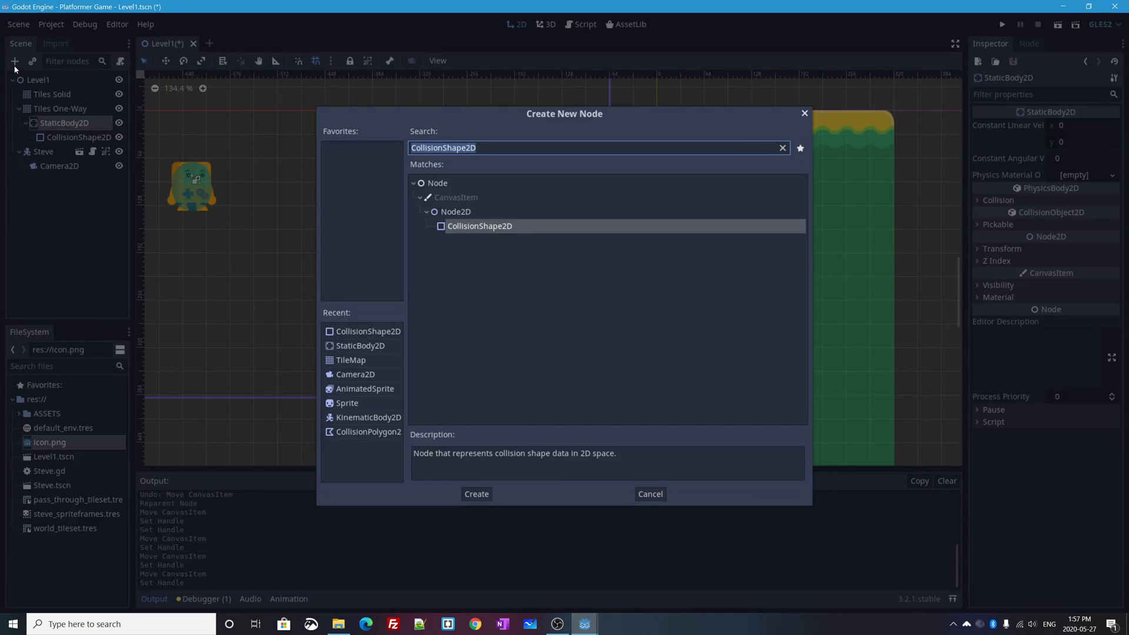
pyautogui.click(351, 332)
pyautogui.doubleClick(351, 332)
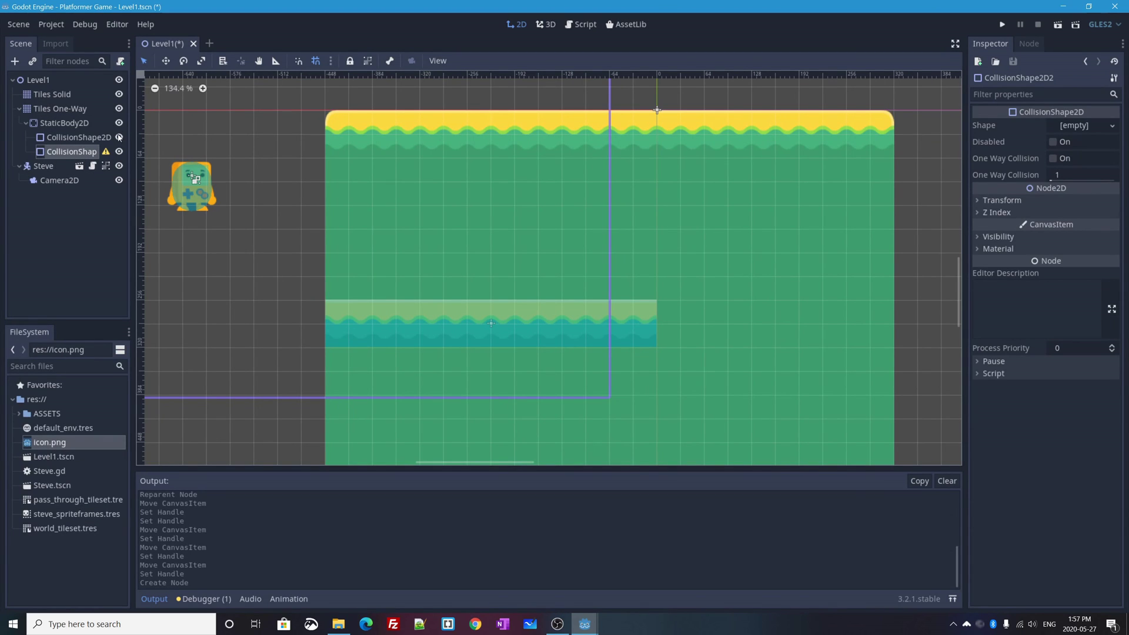
pyautogui.moveTo(132, 152); pyautogui.dragTo(170, 160)
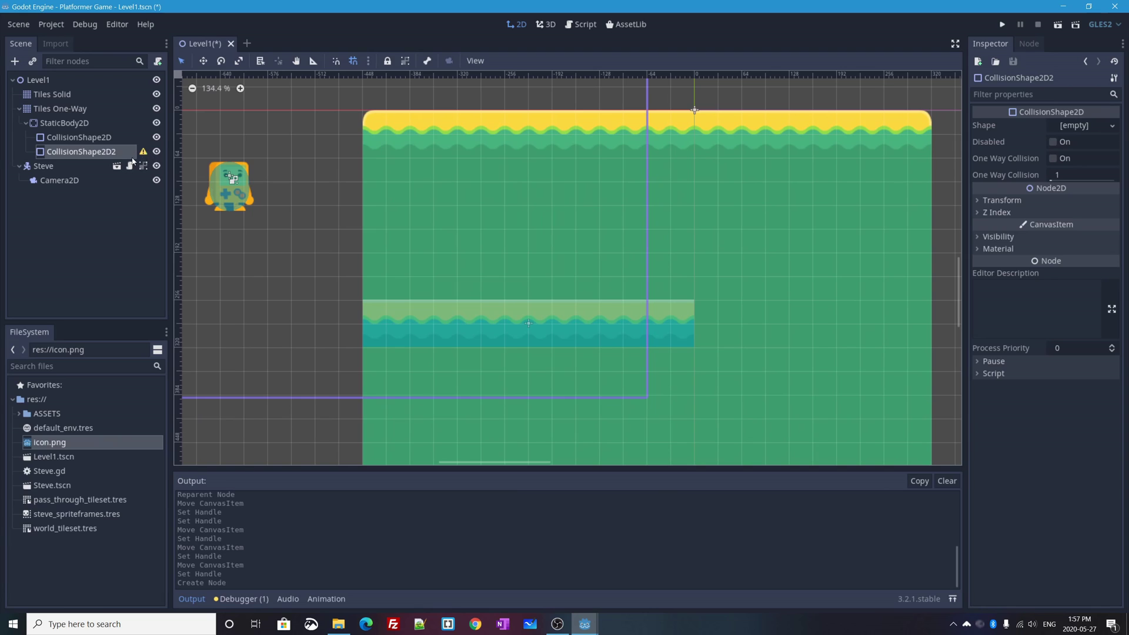
pyautogui.click(1103, 124)
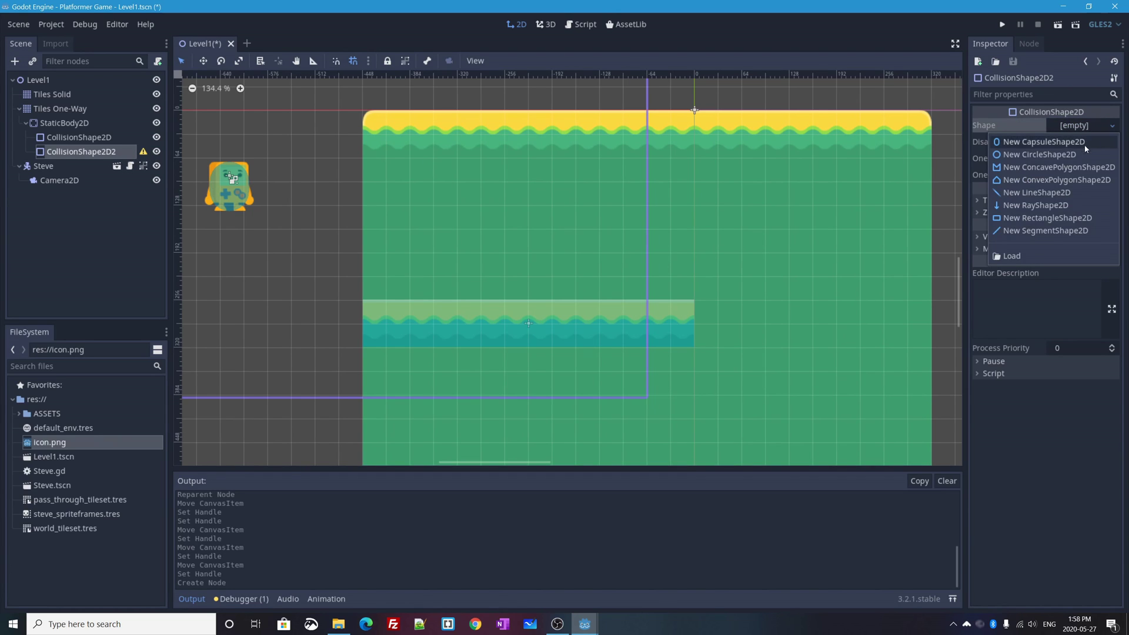
pyautogui.click(1048, 218)
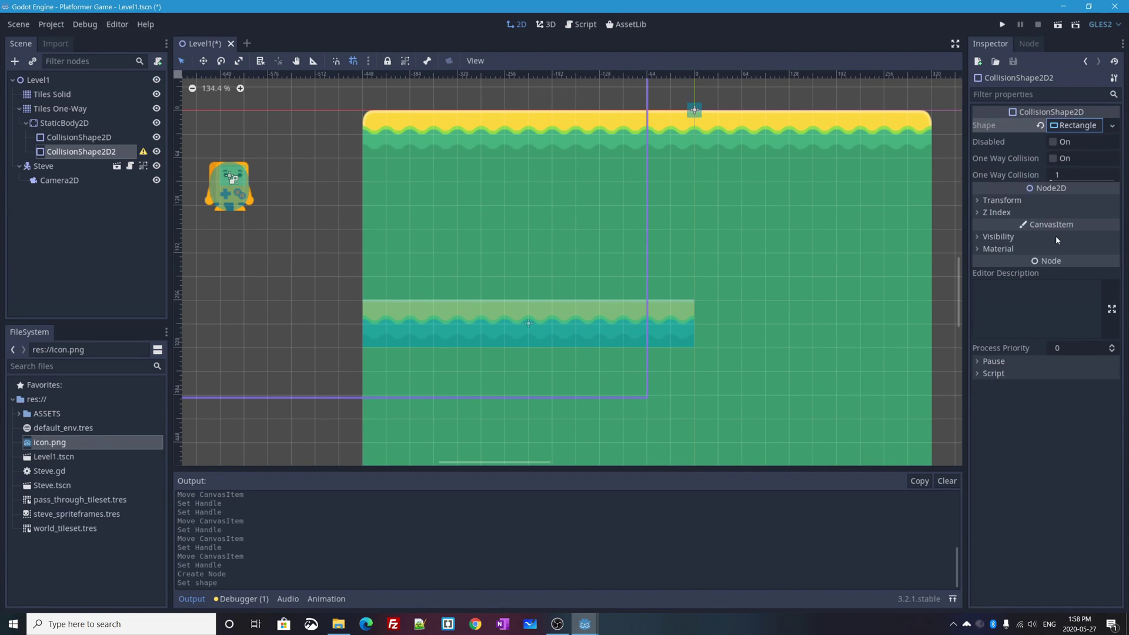
# Place the new collision rectangle over the block's upper ledge and resize it to the ledge's full width and two grid cells tall
pyautogui.moveTo(691, 113); pyautogui.dragTo(660, 152, button='middle')
pyautogui.scroll(3, 660, 152)
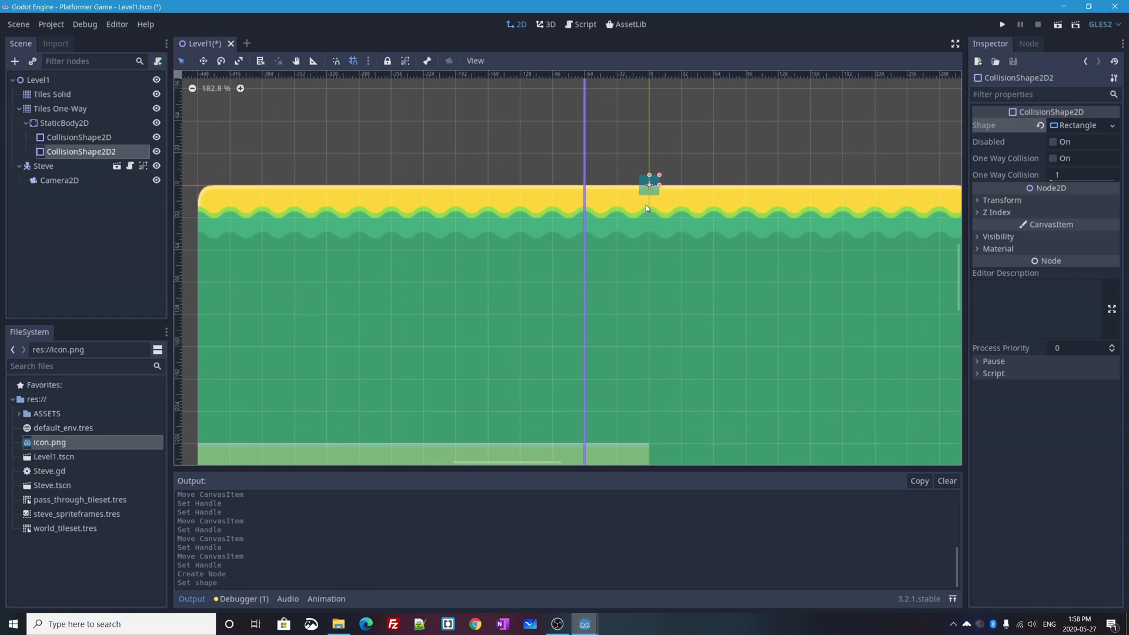
pyautogui.moveTo(645, 185); pyautogui.dragTo(644, 217)
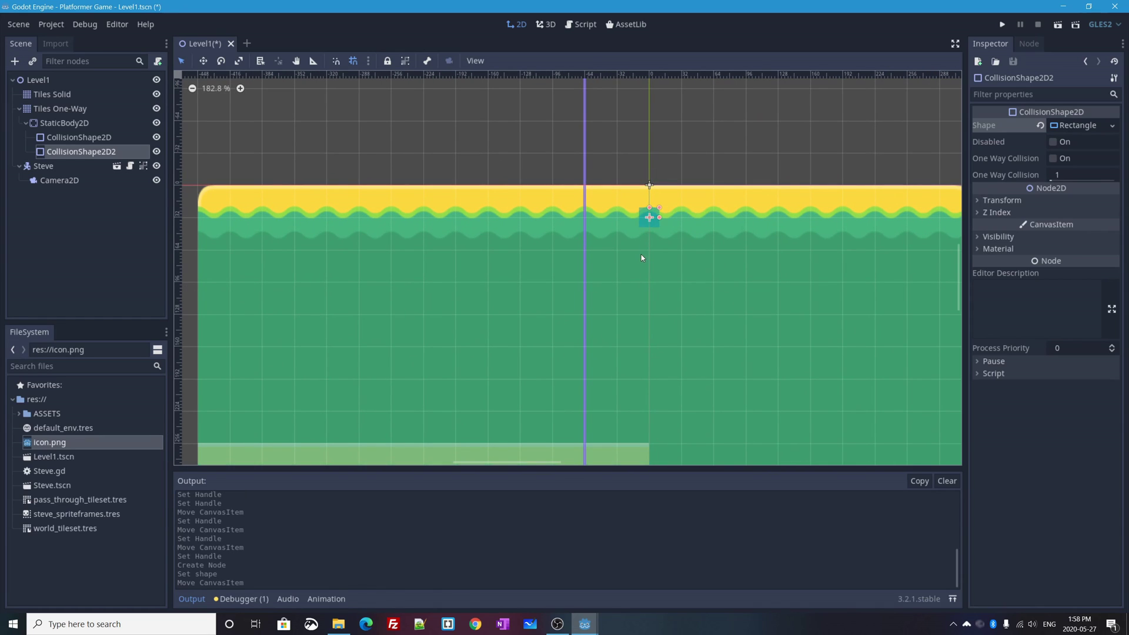
pyautogui.scroll(-3, 647, 217)
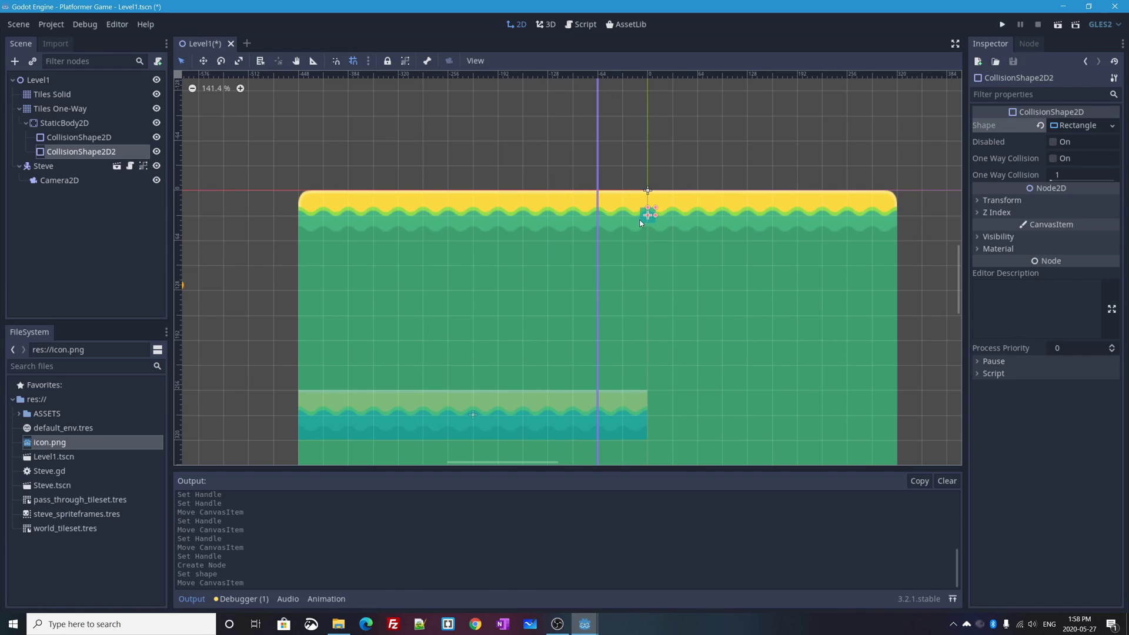
pyautogui.moveTo(646, 217); pyautogui.dragTo(647, 190)
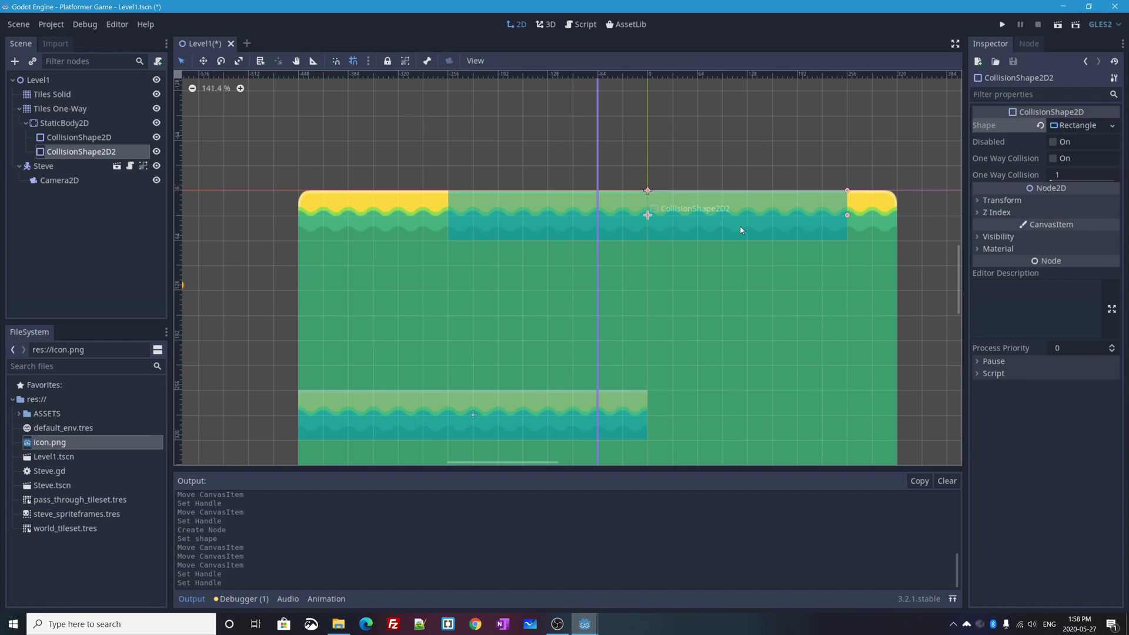
pyautogui.moveTo(762, 219); pyautogui.dragTo(712, 218)
pyautogui.moveTo(795, 215); pyautogui.dragTo(892, 221)
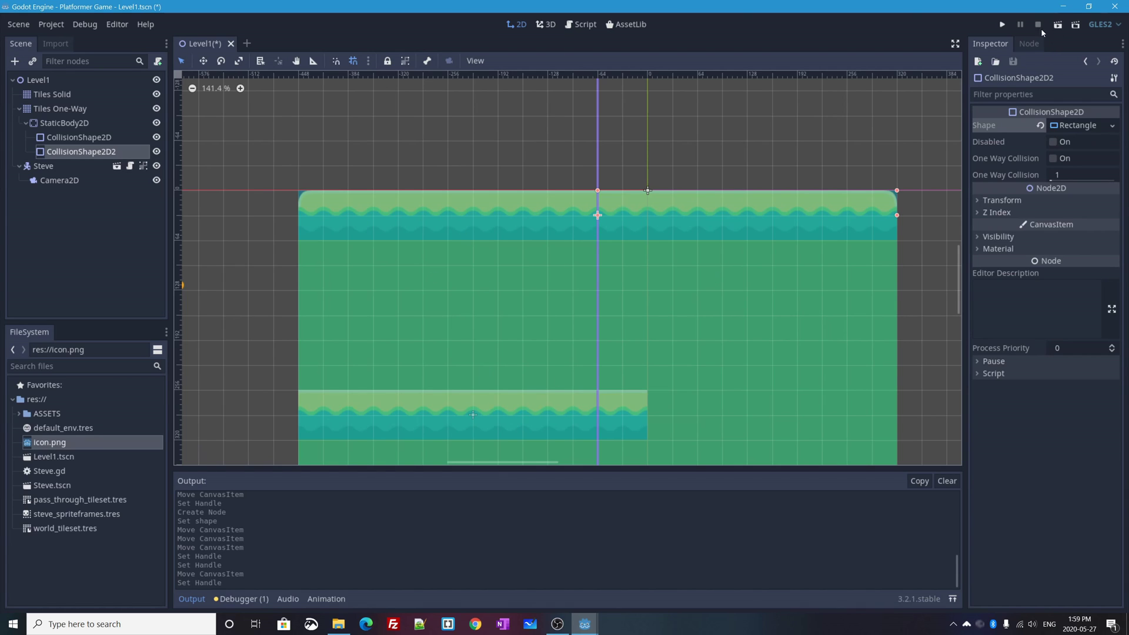
# Run the current scene, walk the character beneath the lower ledge and try jumping up through it
pyautogui.click(1058, 24)
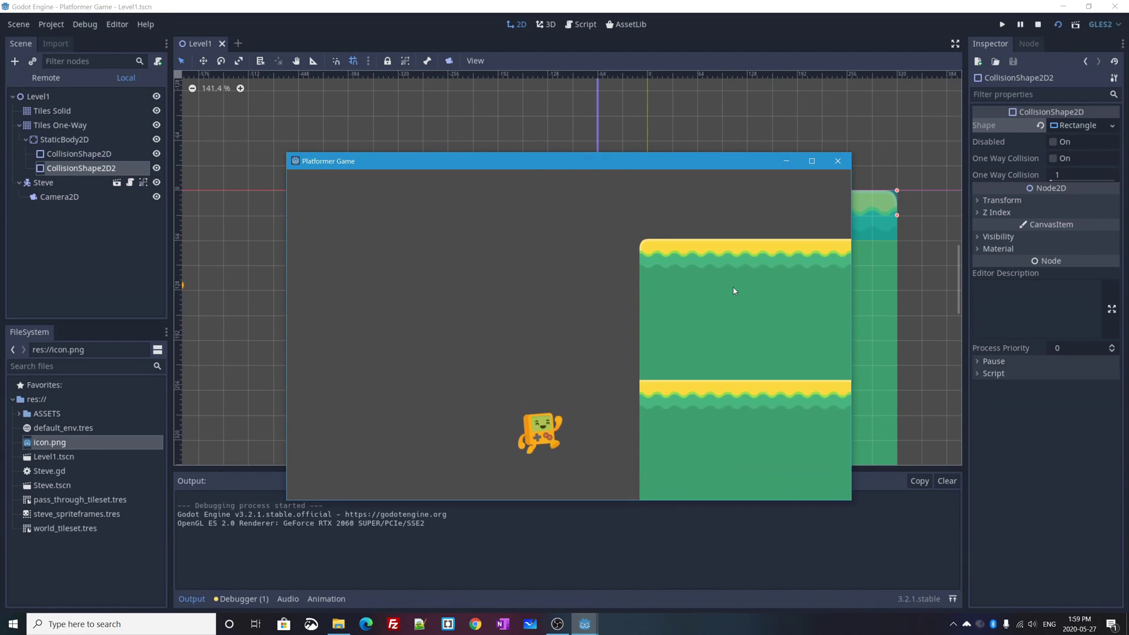
pyautogui.press('Right')
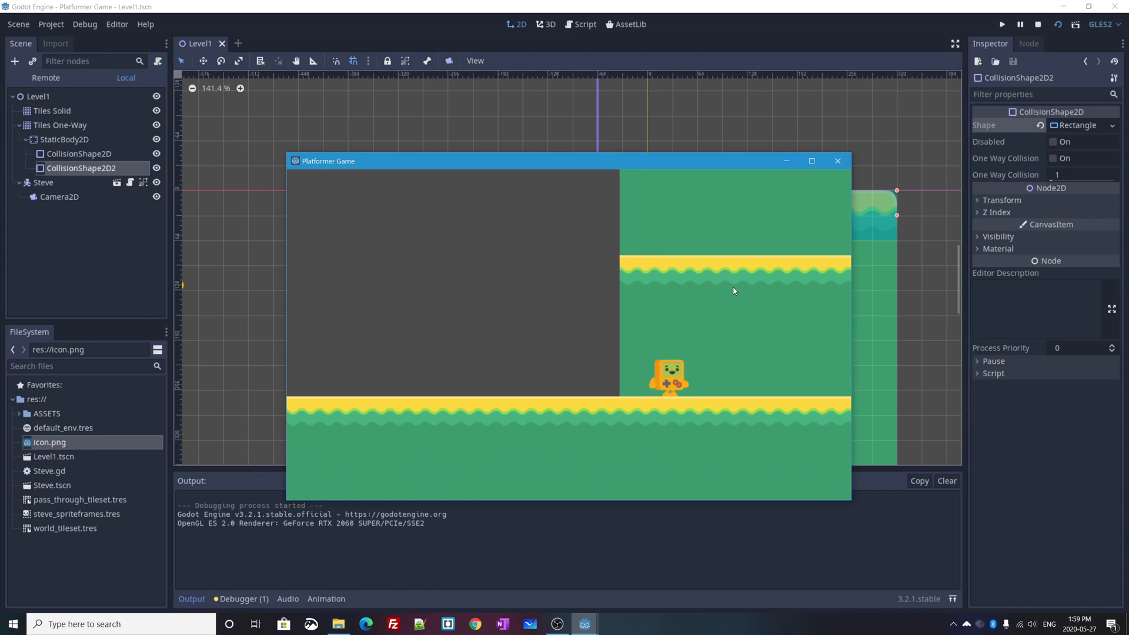
pyautogui.press('Left')
pyautogui.press('Up')
pyautogui.press('Up')
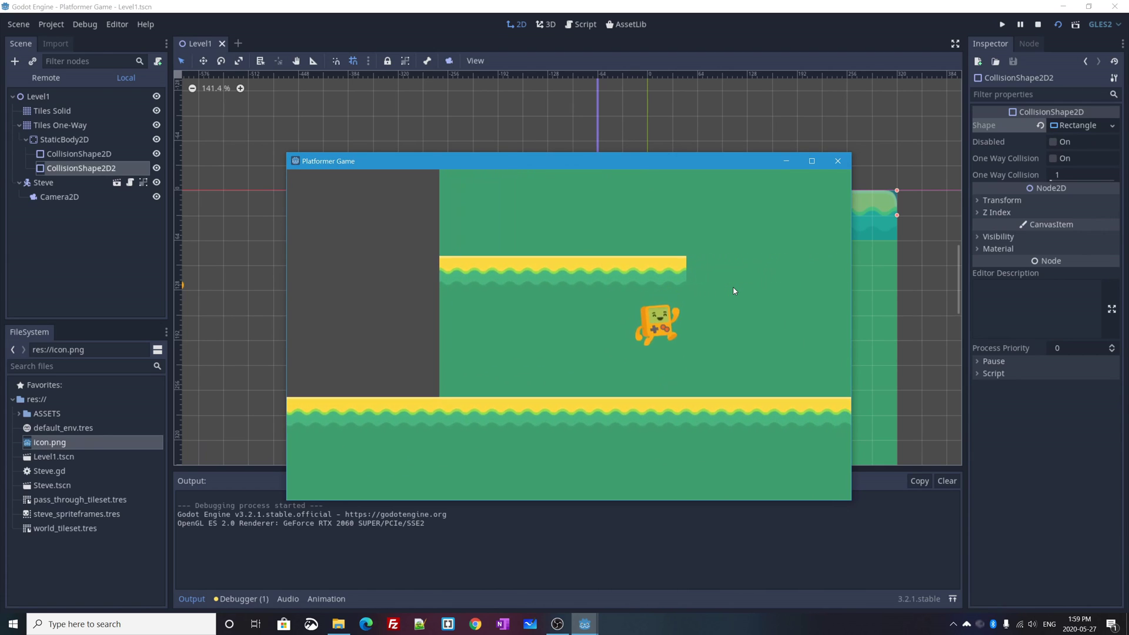
pyautogui.press('Up')
pyautogui.press('Up')
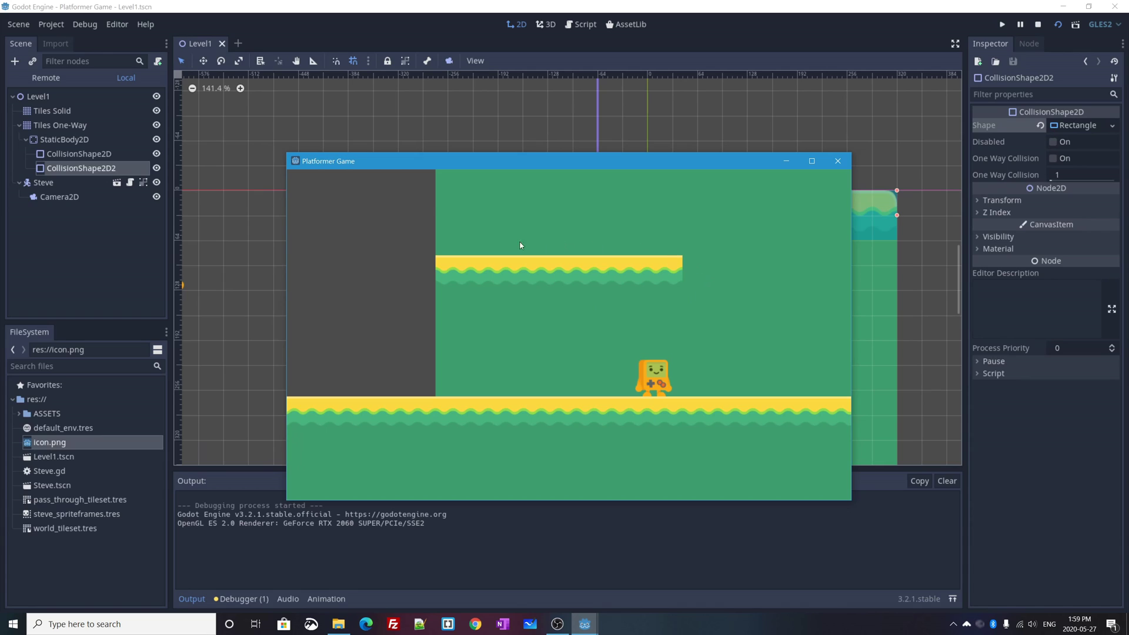
# Walk past the lower ledge's open end, jump onto it, test jumping beneath the upper ledge and close the game
pyautogui.press('Left')
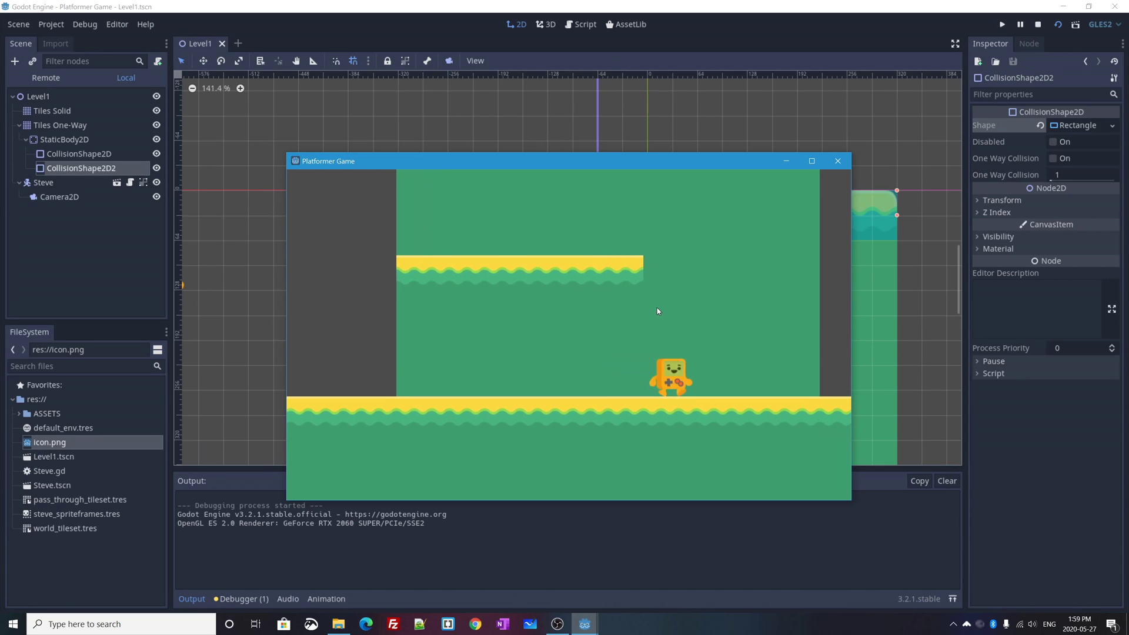
pyautogui.press('Right')
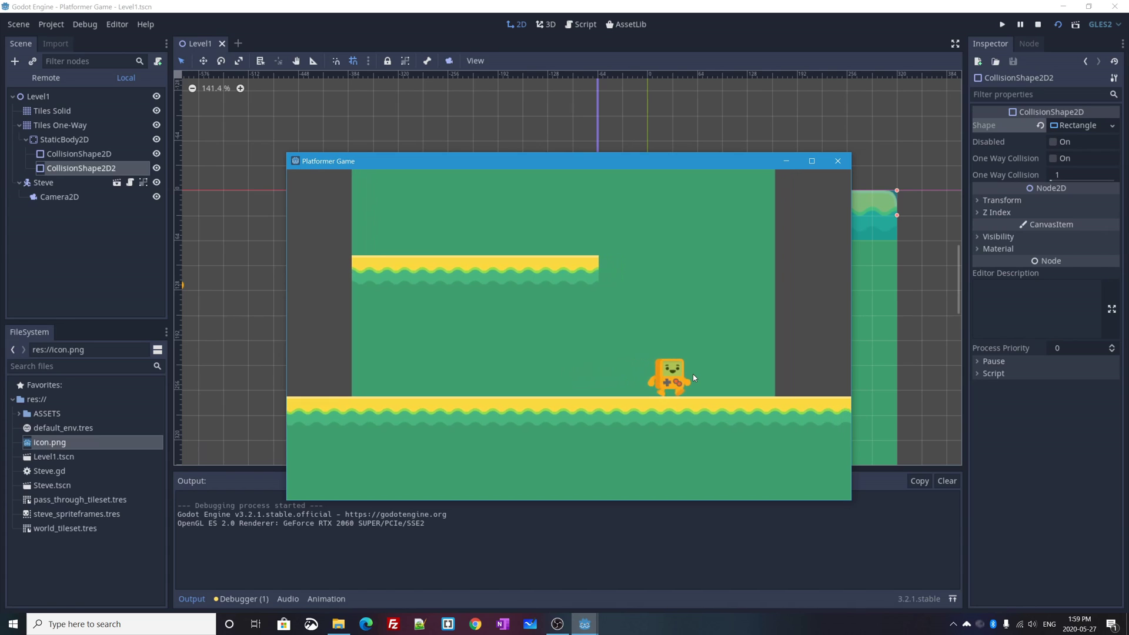
pyautogui.press('space')
pyautogui.press('Left')
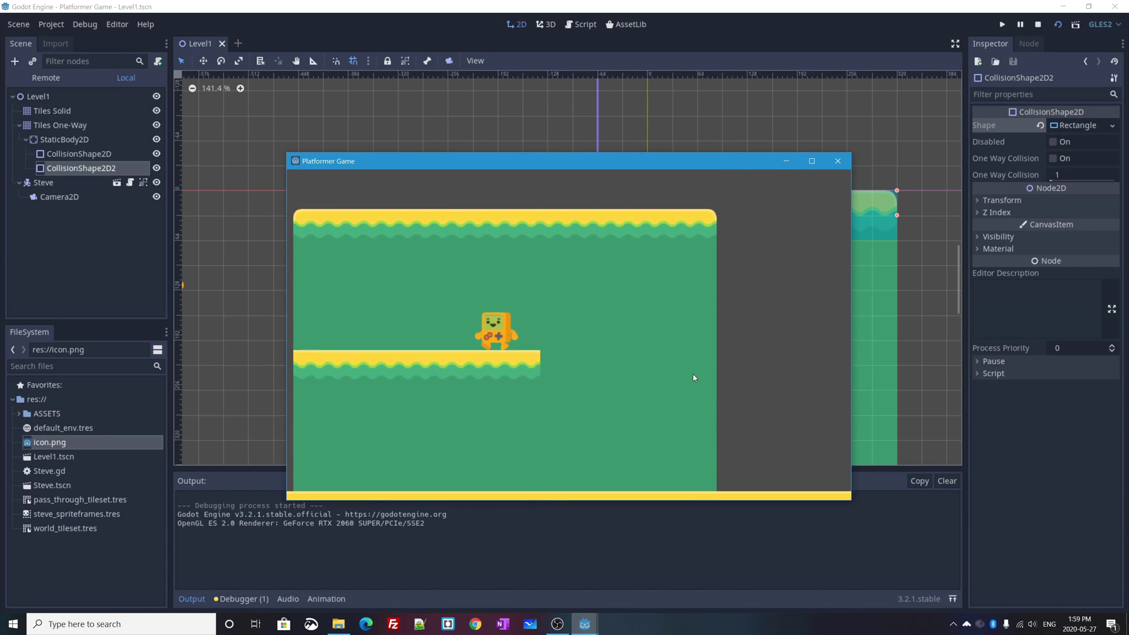
pyautogui.press('space')
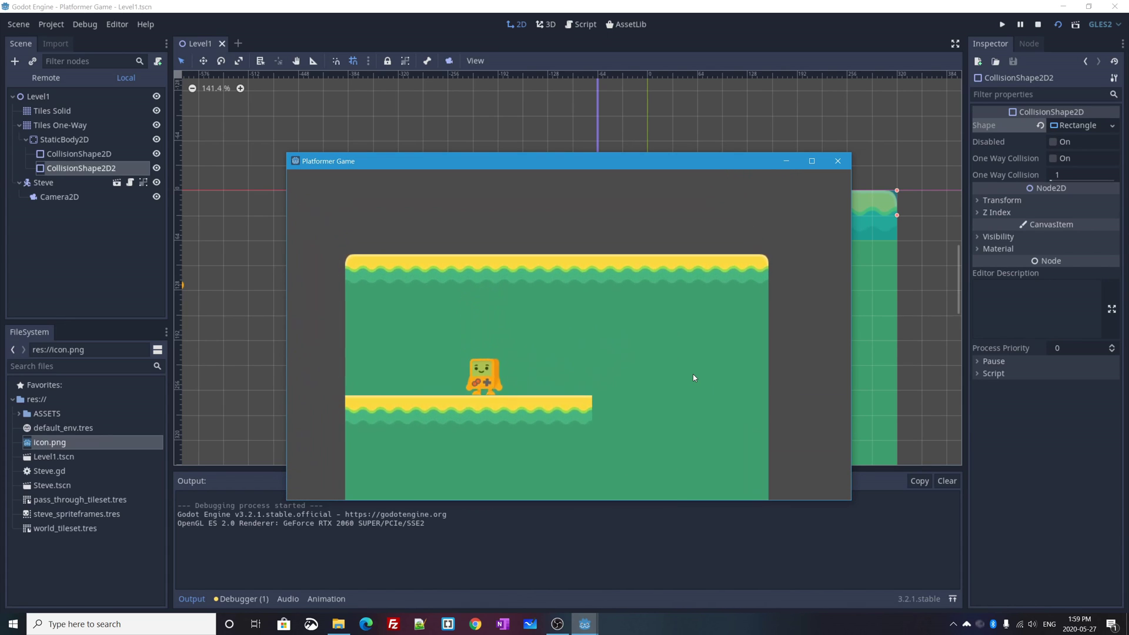
pyautogui.press('space')
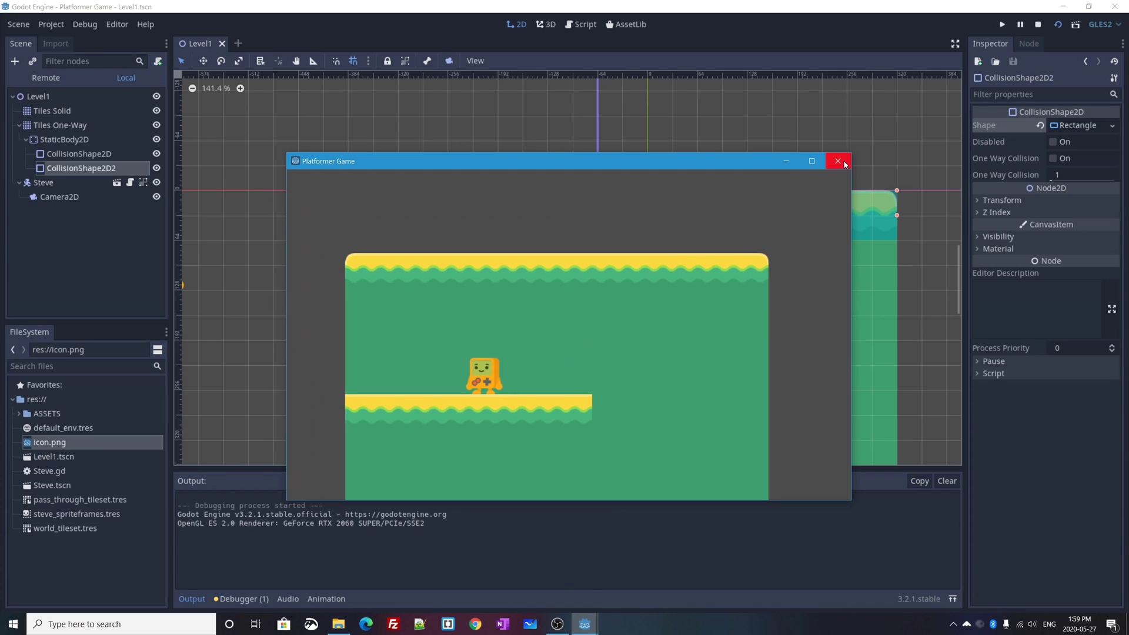
pyautogui.click(839, 161)
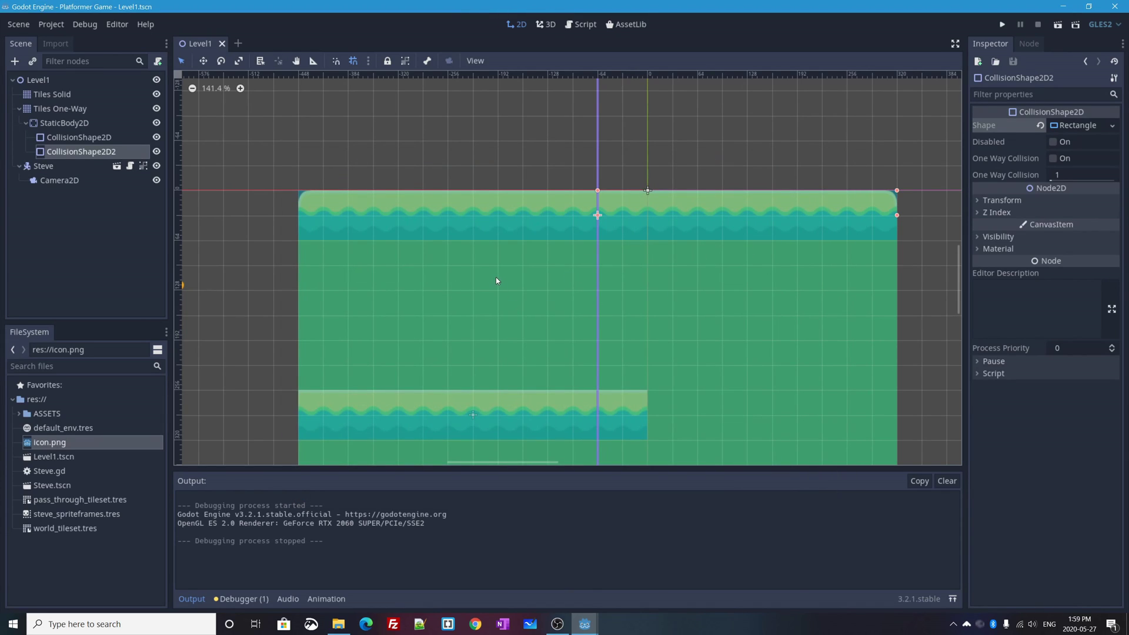
# Enable One Way Collision on the lower ledge's collision shape
pyautogui.click(88, 137)
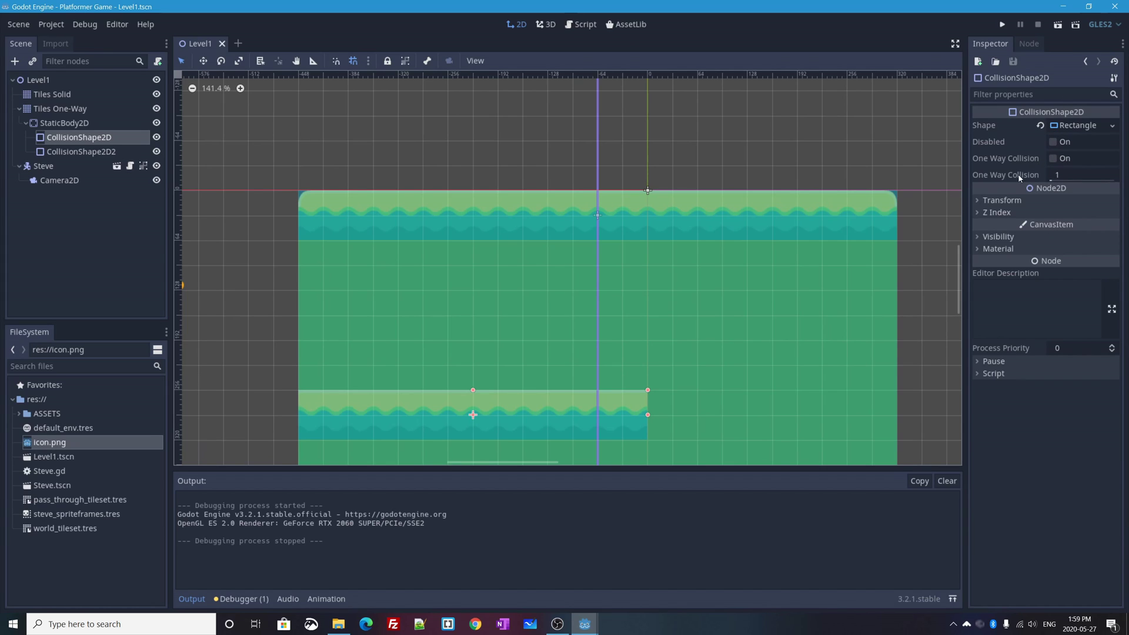
pyautogui.click(1056, 159)
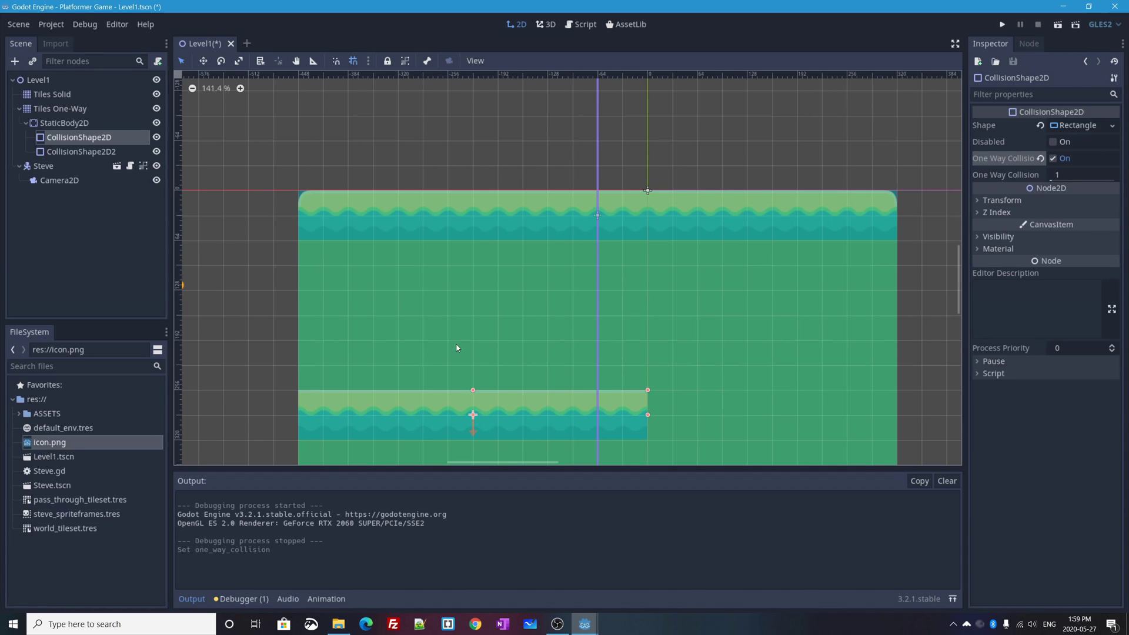
# Enable One Way Collision on the upper ledge's collision shape
pyautogui.moveTo(489, 408); pyautogui.dragTo(624, 222, button='middle')
pyautogui.scroll(6, 580, 247)
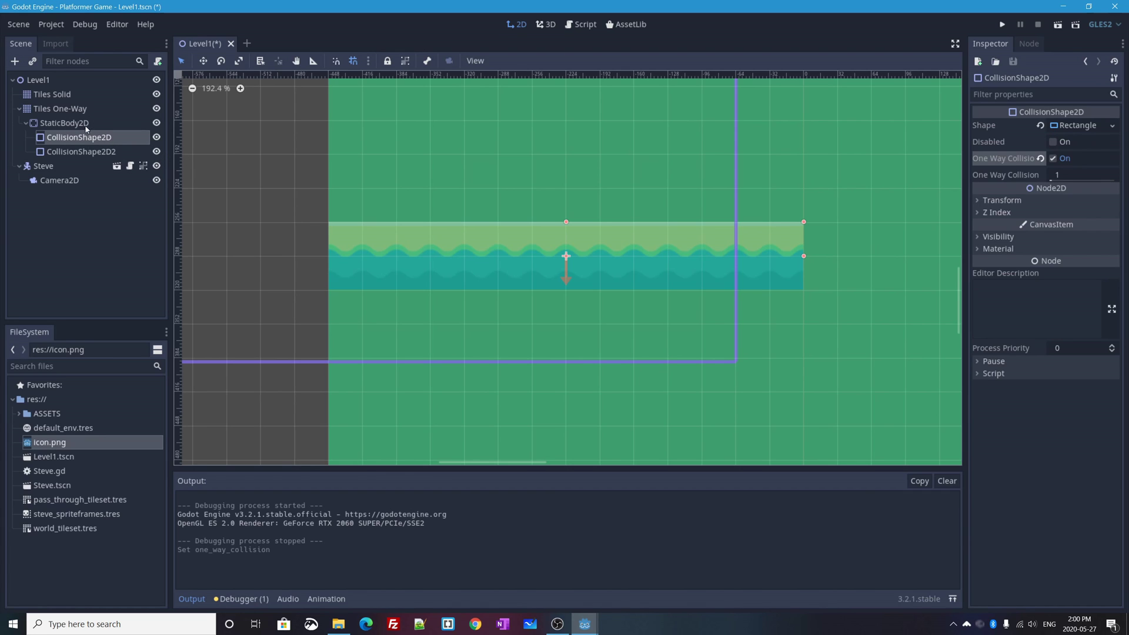
pyautogui.moveTo(701, 125); pyautogui.dragTo(528, 324, button='middle')
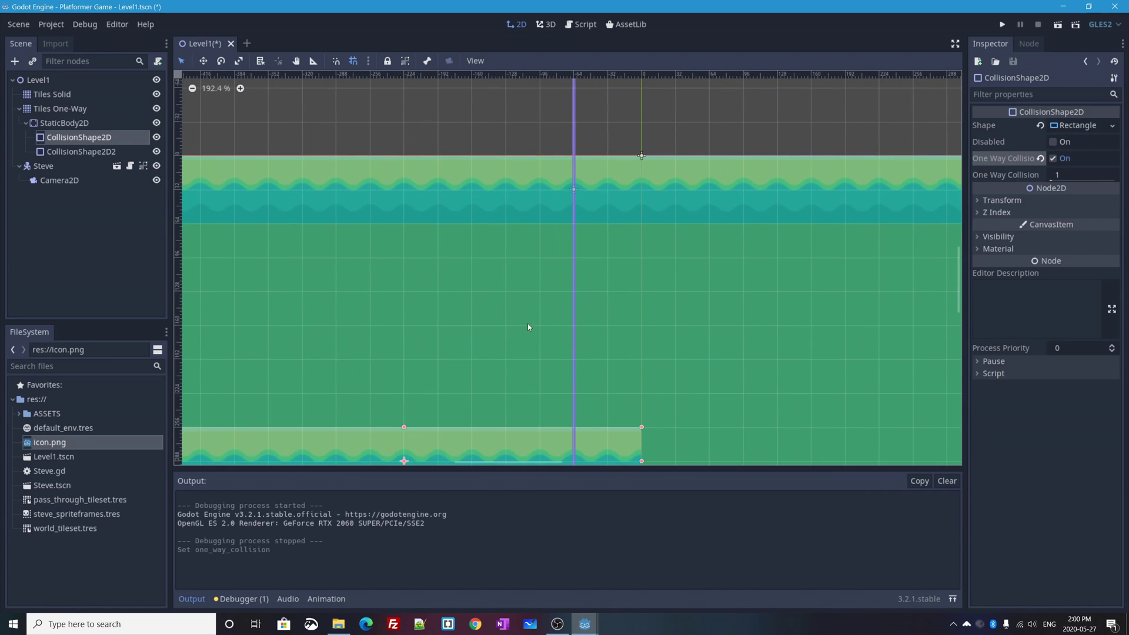
pyautogui.click(61, 153)
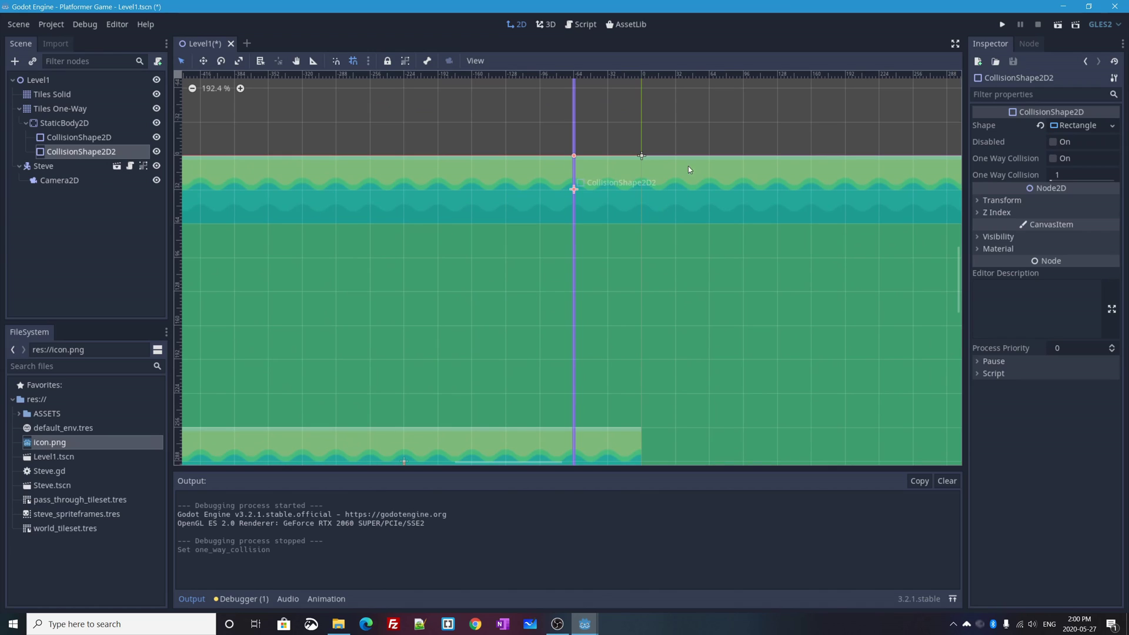
pyautogui.click(1053, 158)
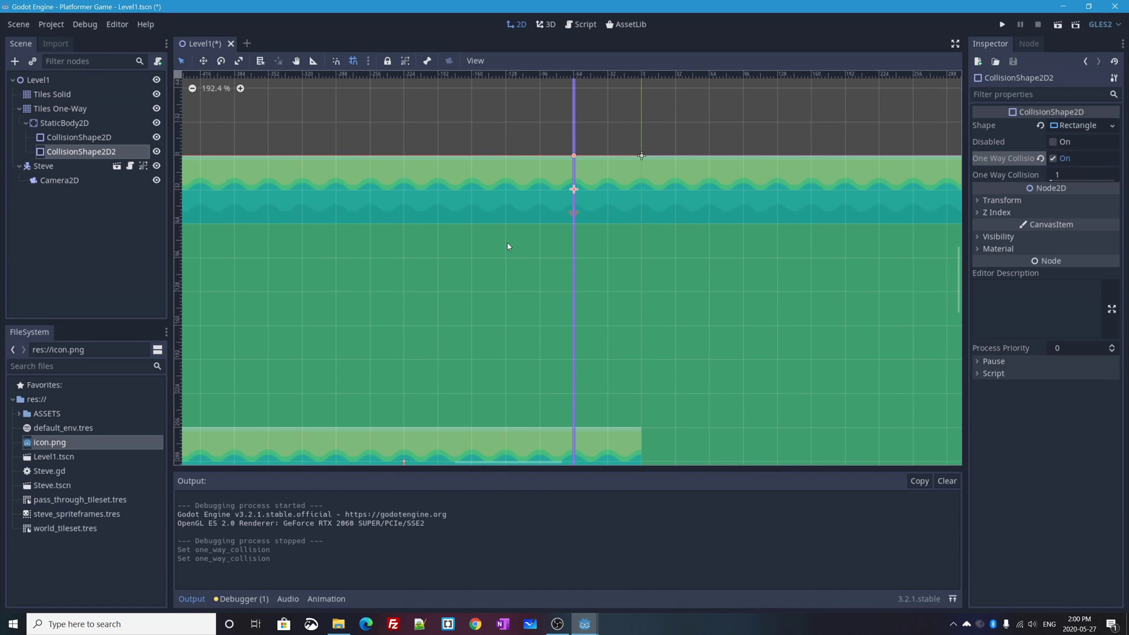
# Run the current scene, walk the character beneath the lower ledge, test jumping up through it and return to the ground
pyautogui.scroll(-5, 511, 242)
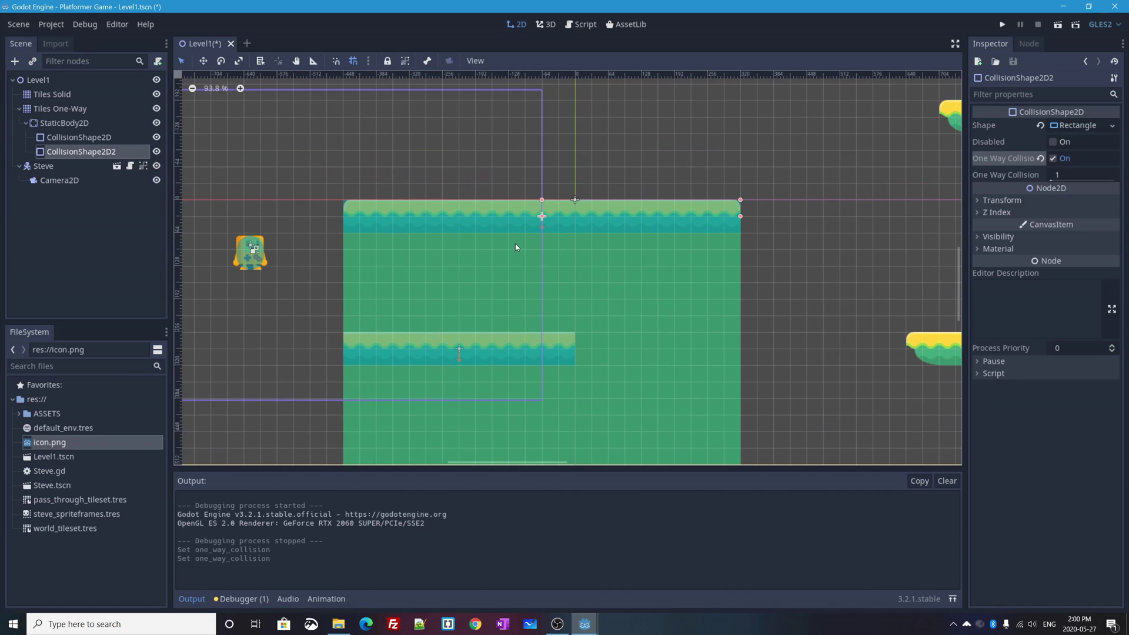
pyautogui.click(1059, 25)
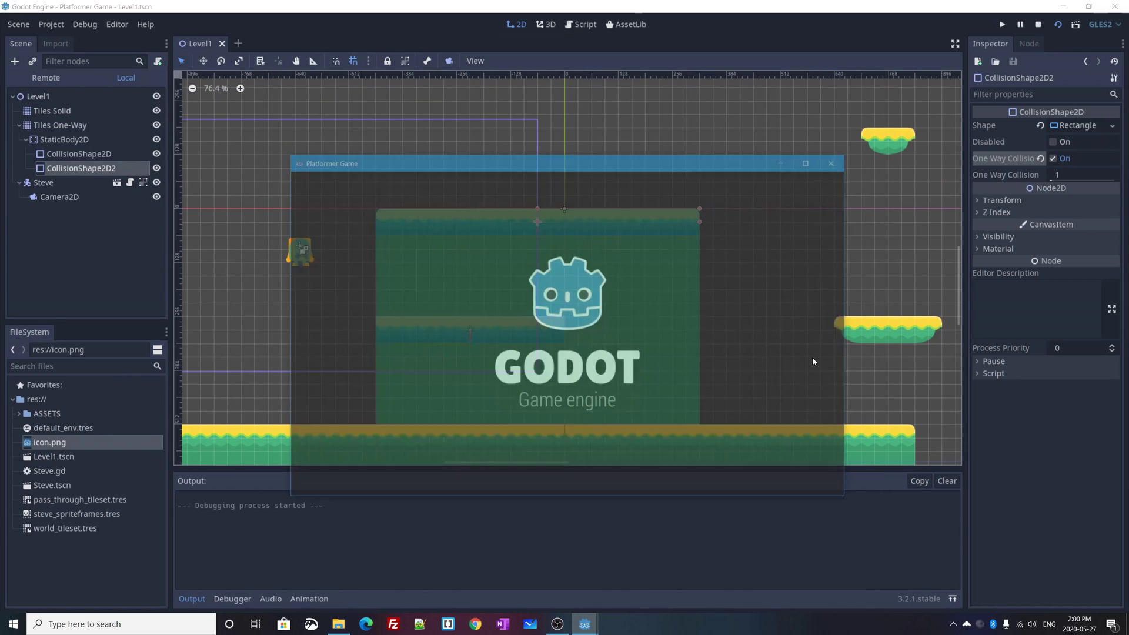
pyautogui.press('Right')
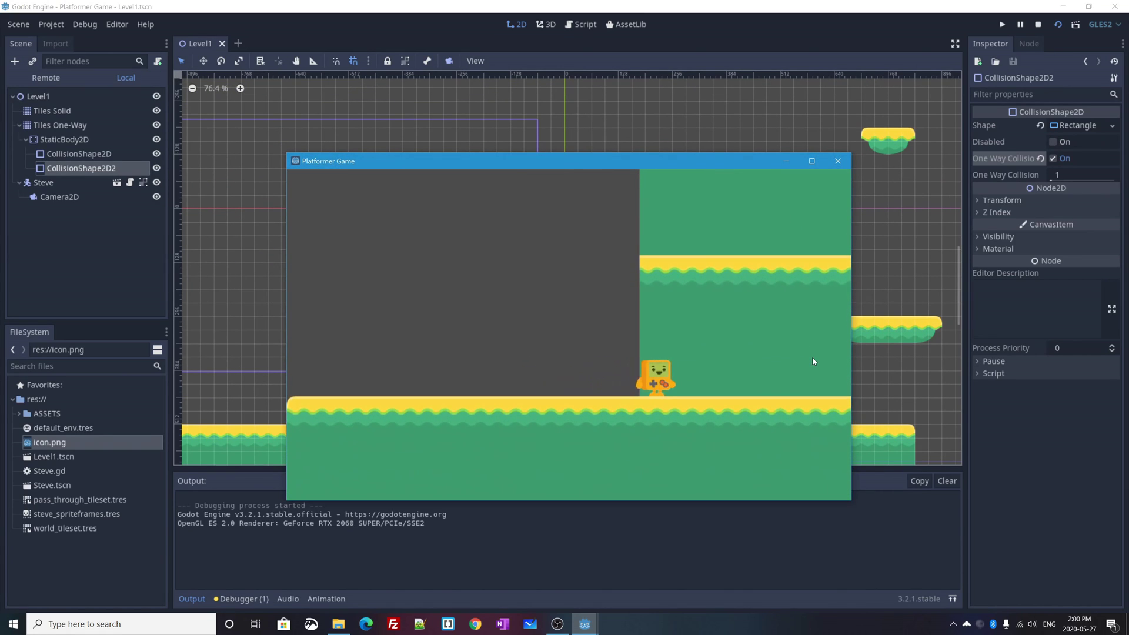
pyautogui.press('space')
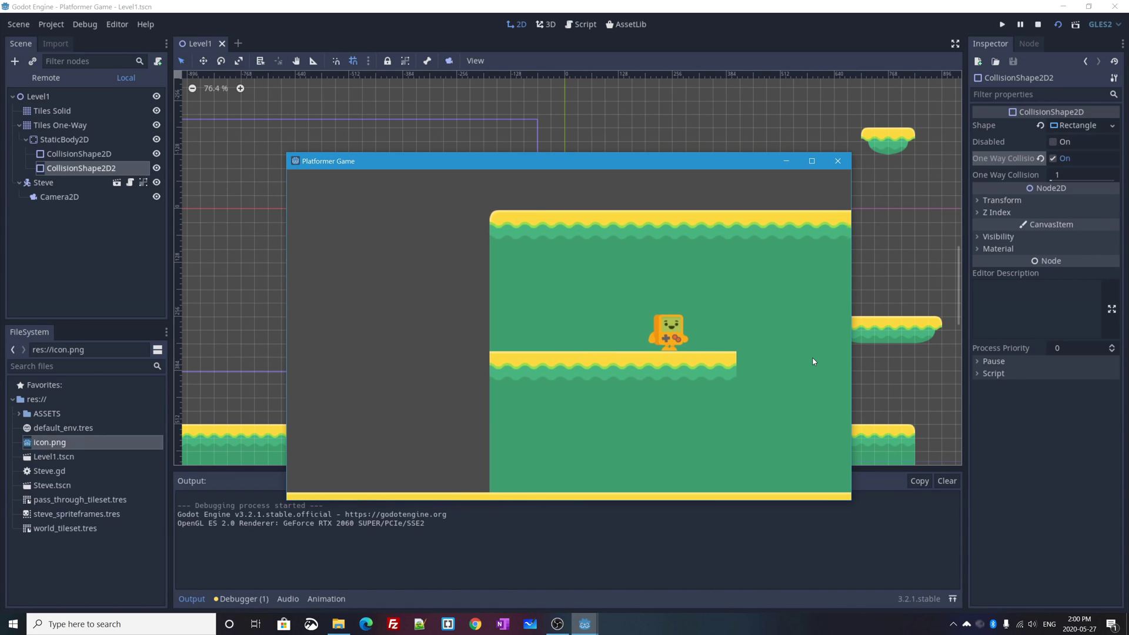
pyautogui.press('Down')
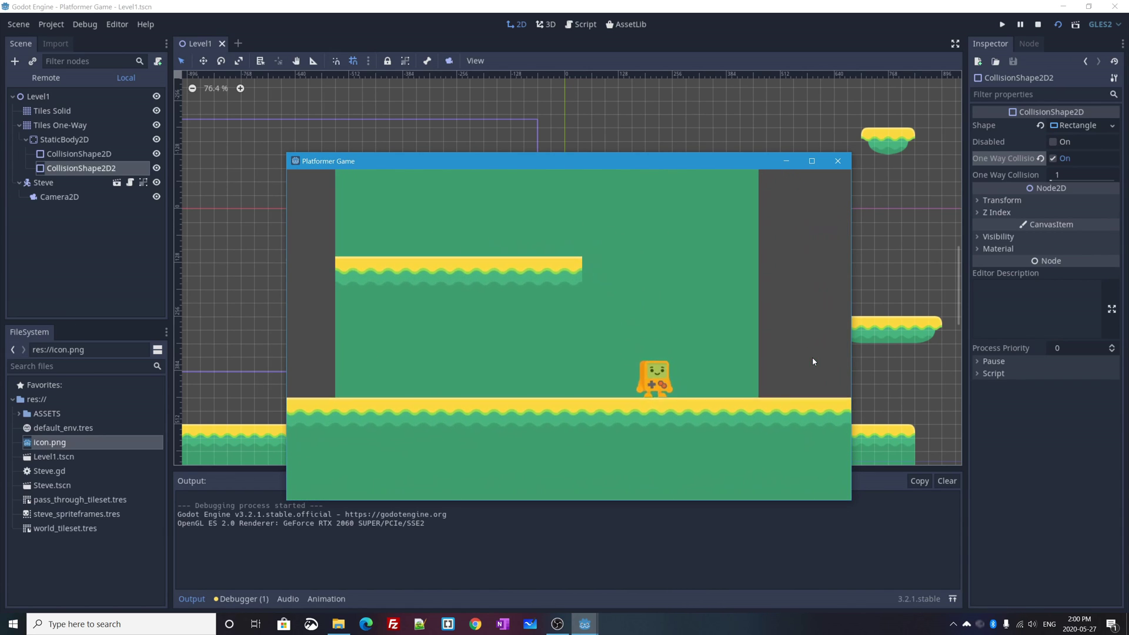
# Walk back beneath the lower ledge, test jumping up through both ledges to the block's top and close the game
pyautogui.press('Left')
pyautogui.press('space')
pyautogui.press('Down')
pyautogui.press('Left')
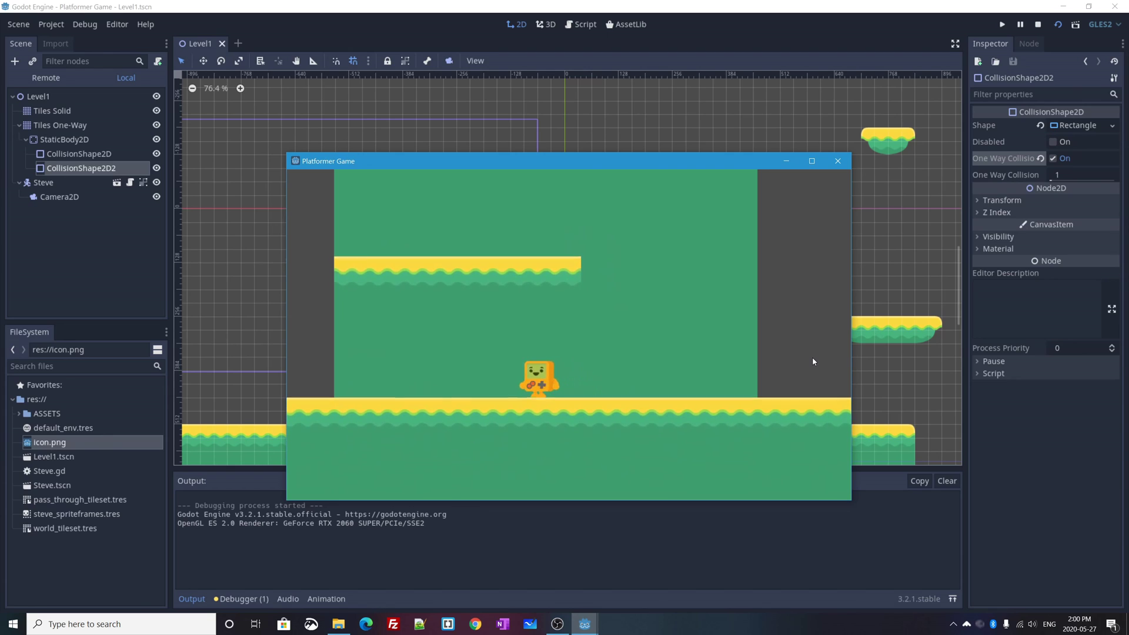
pyautogui.press('space')
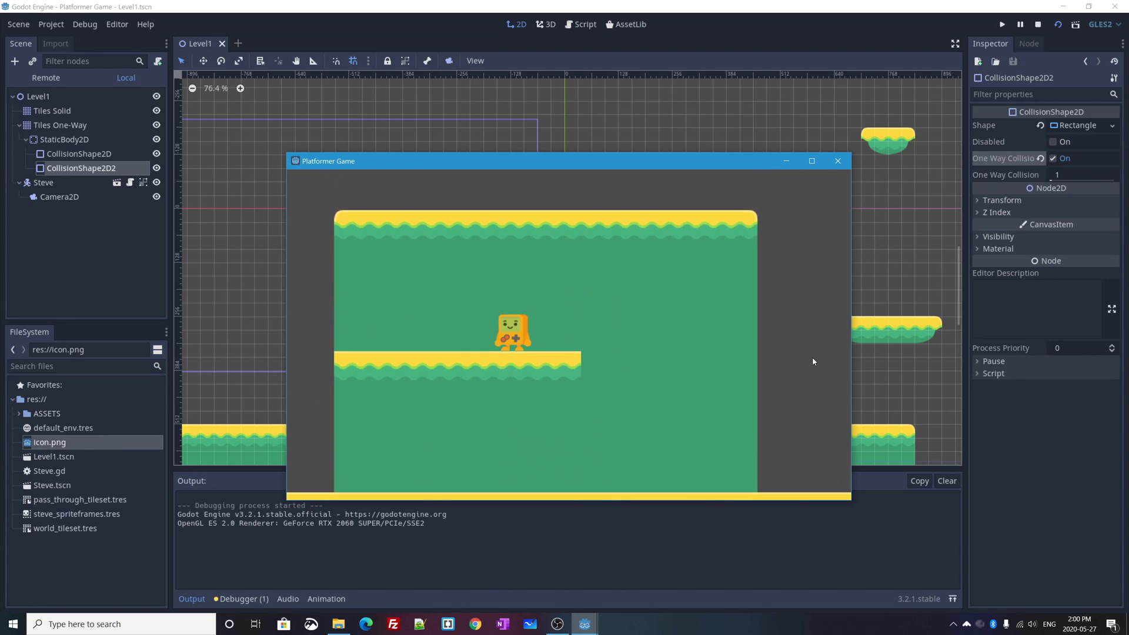
pyautogui.press('space')
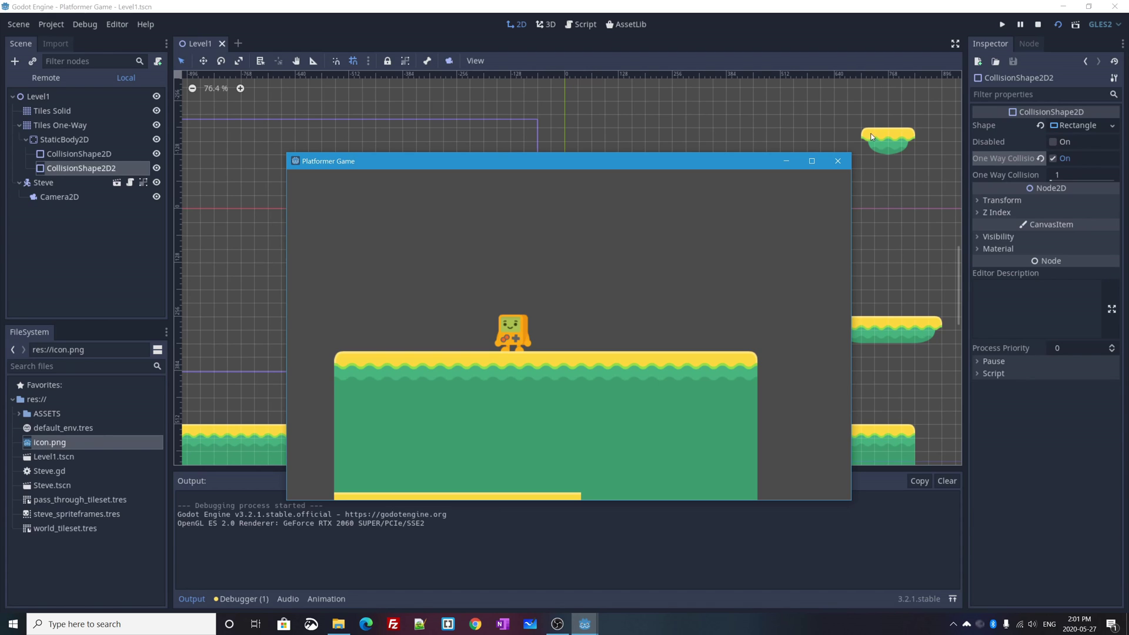
pyautogui.click(838, 160)
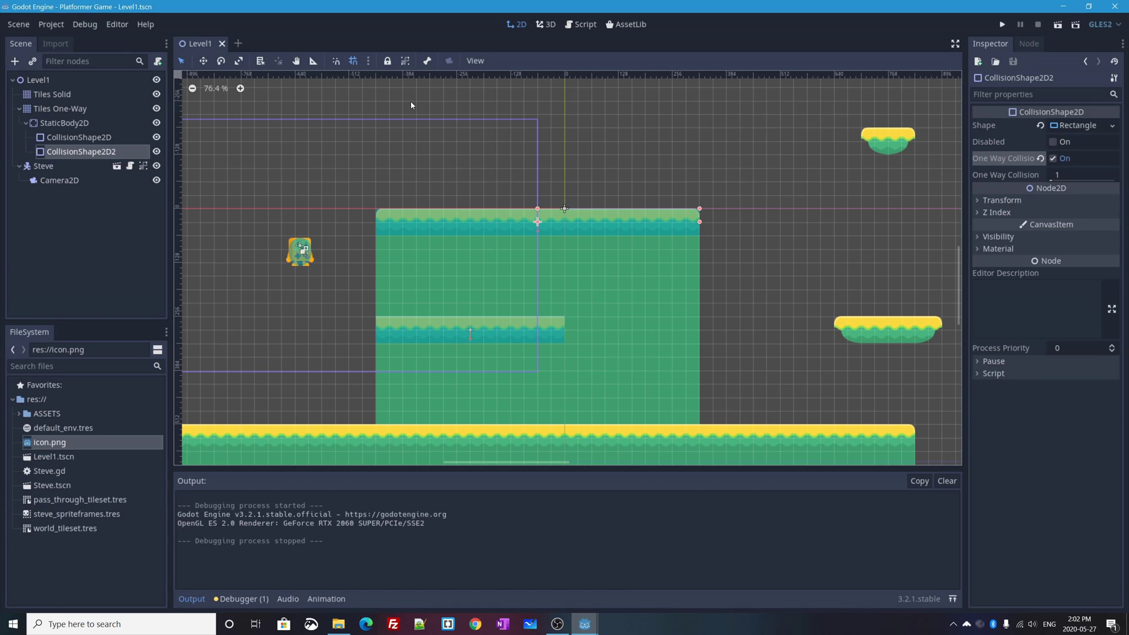
# Turn off grid snapping and hide the rulers in the 2D viewport
pyautogui.click(353, 62)
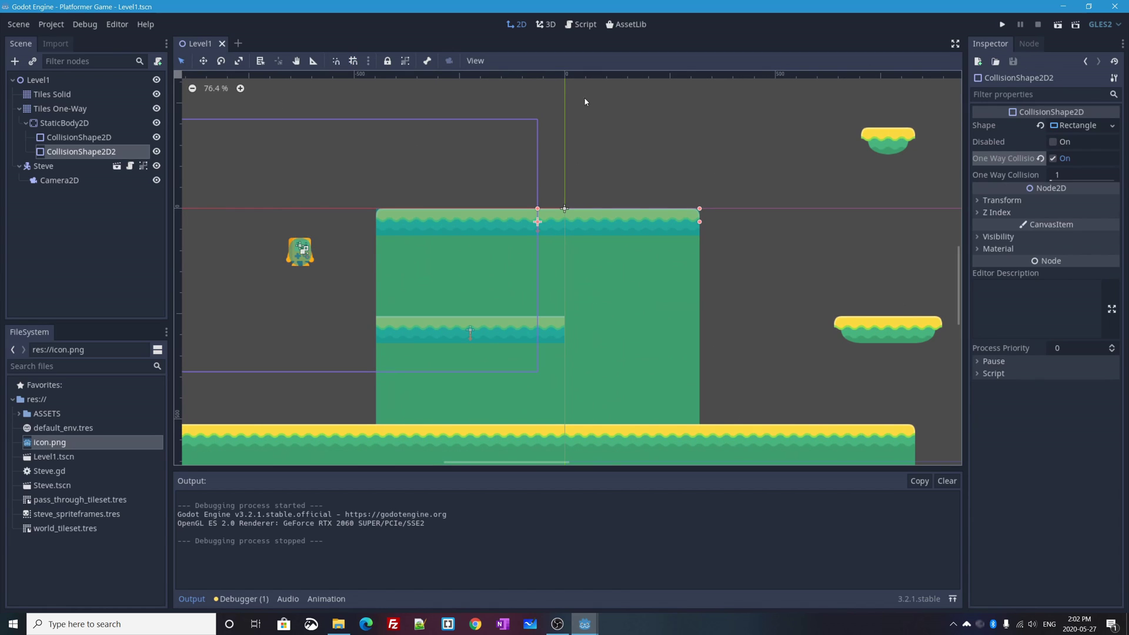
pyautogui.click(476, 61)
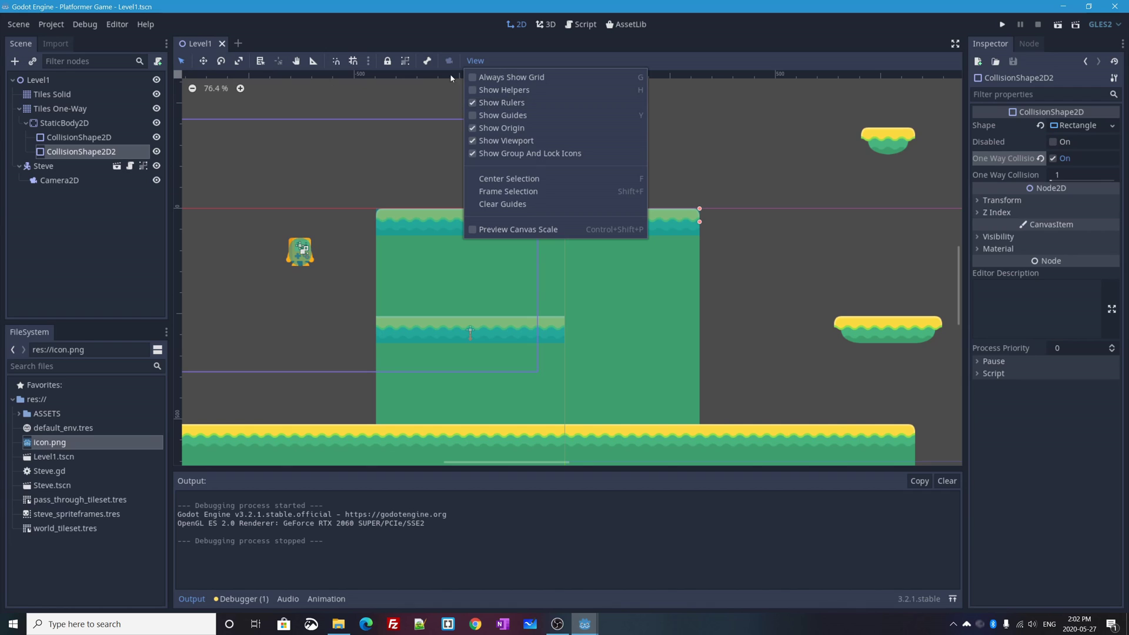
pyautogui.click(505, 104)
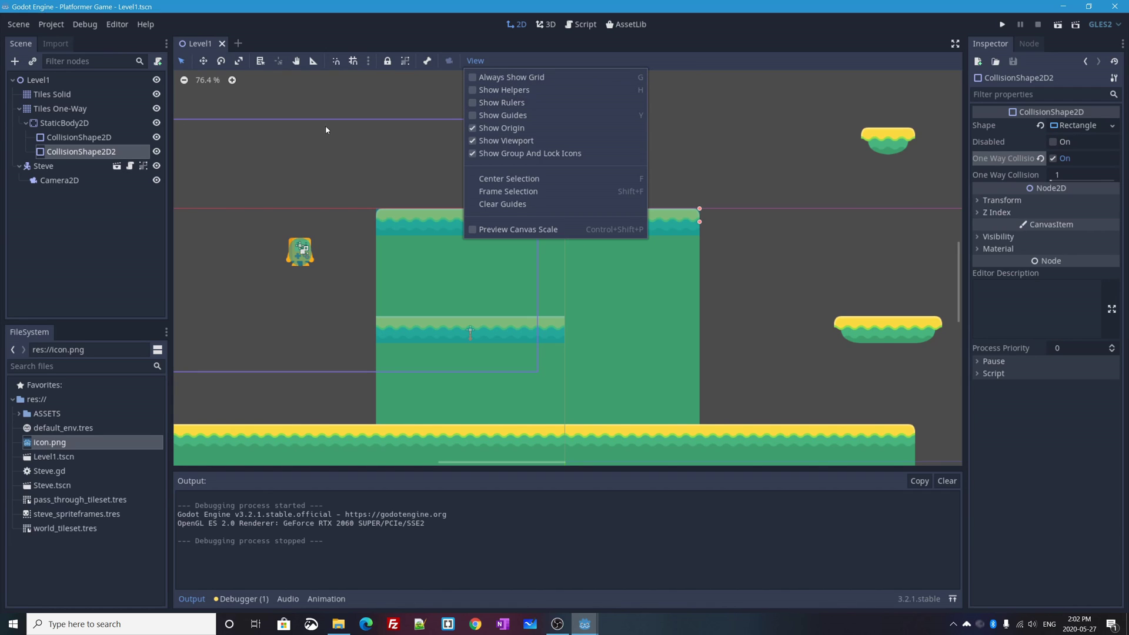
pyautogui.click(167, 127)
# Restore the editor to a smaller window and run the current scene with only the game window centred on the desktop
pyautogui.doubleClick(226, 13)
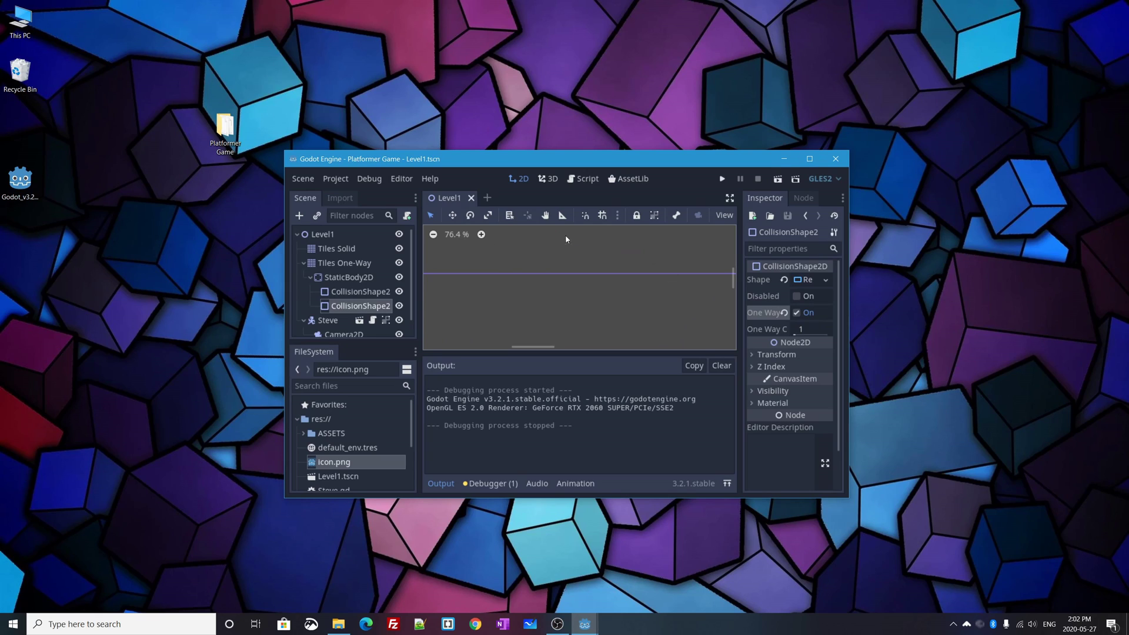
pyautogui.scroll(-1, 431, 289)
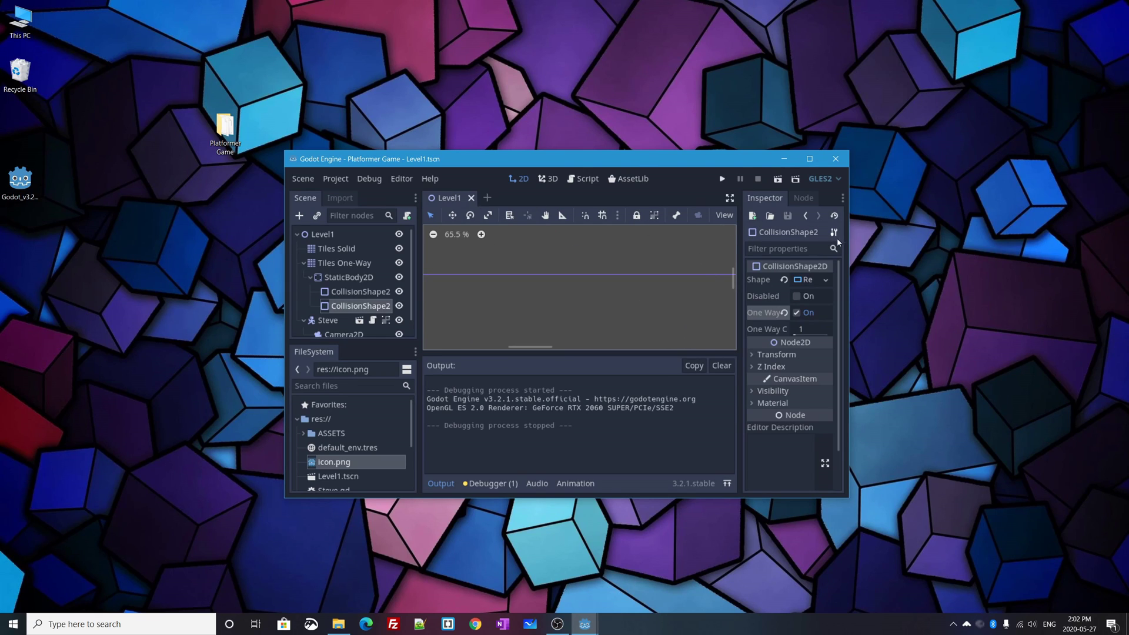
pyautogui.click(779, 179)
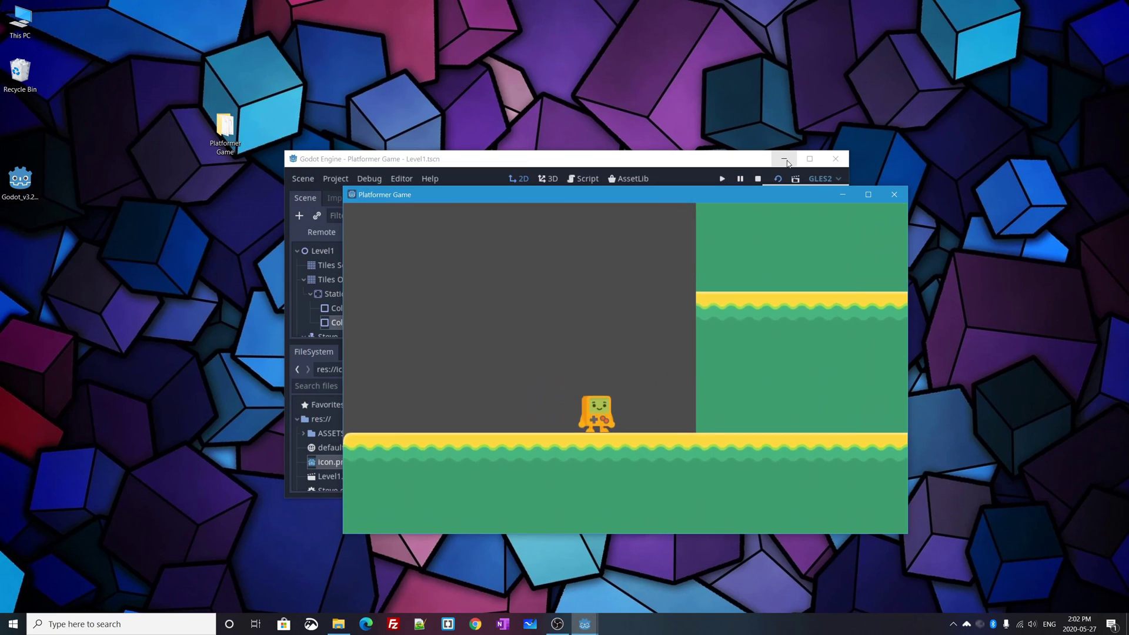
pyautogui.click(786, 159)
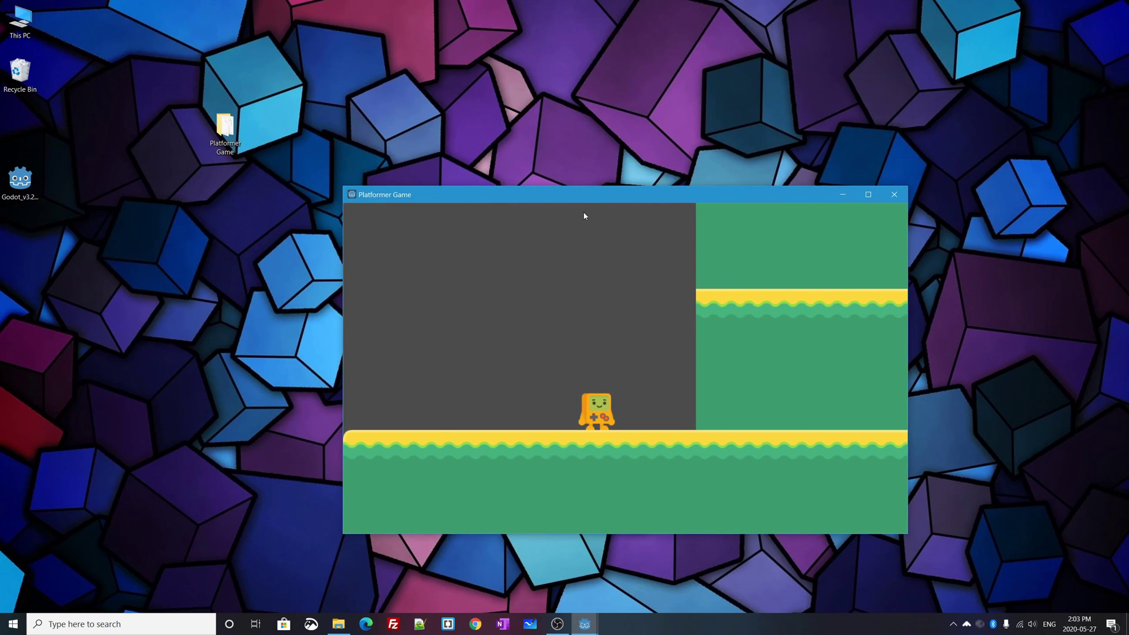
pyautogui.moveTo(587, 199); pyautogui.dragTo(535, 175)
# Play-test both one-way ledges by jumping up through them to the block's top, walking off its edge and returning to the lower ledge
pyautogui.press('Right')
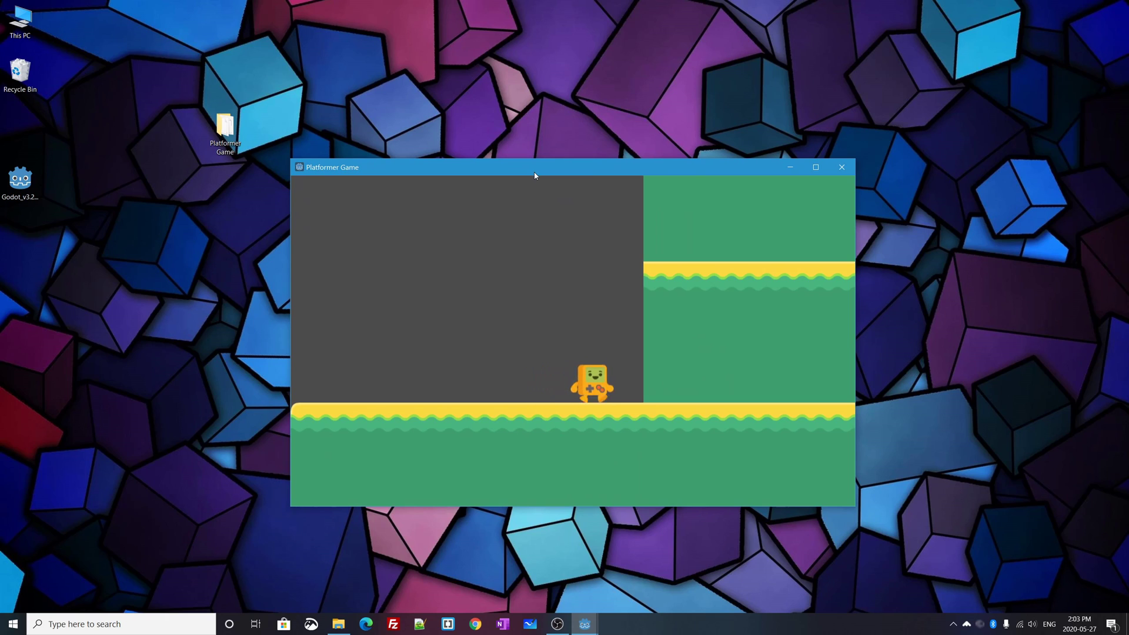
pyautogui.press('space')
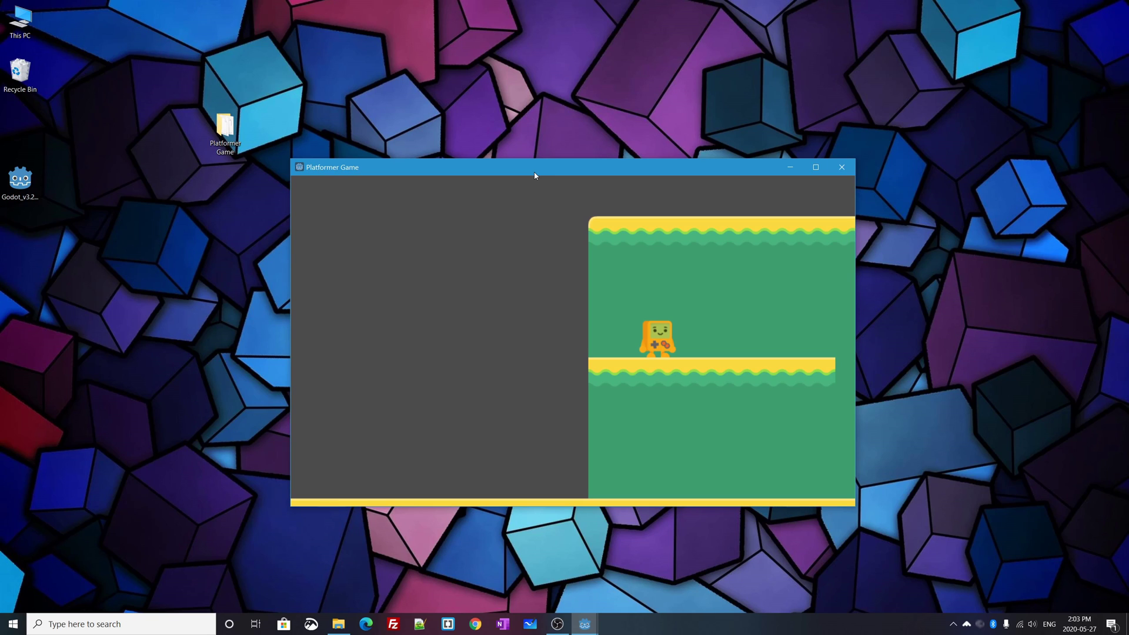
pyautogui.press('Right')
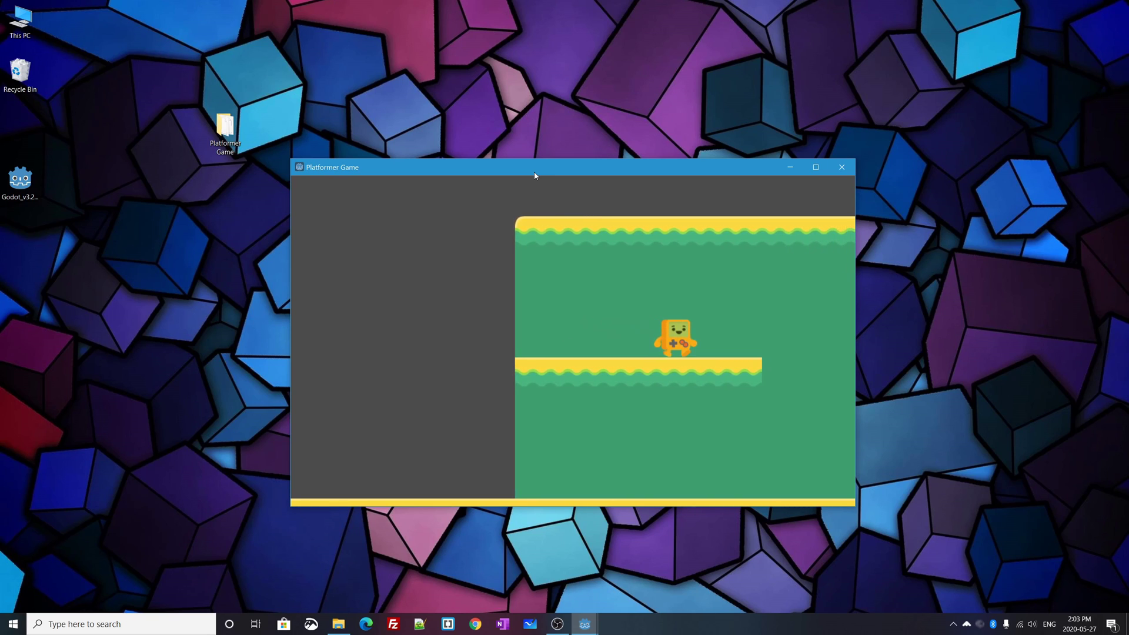
pyautogui.press('space')
pyautogui.press('Left')
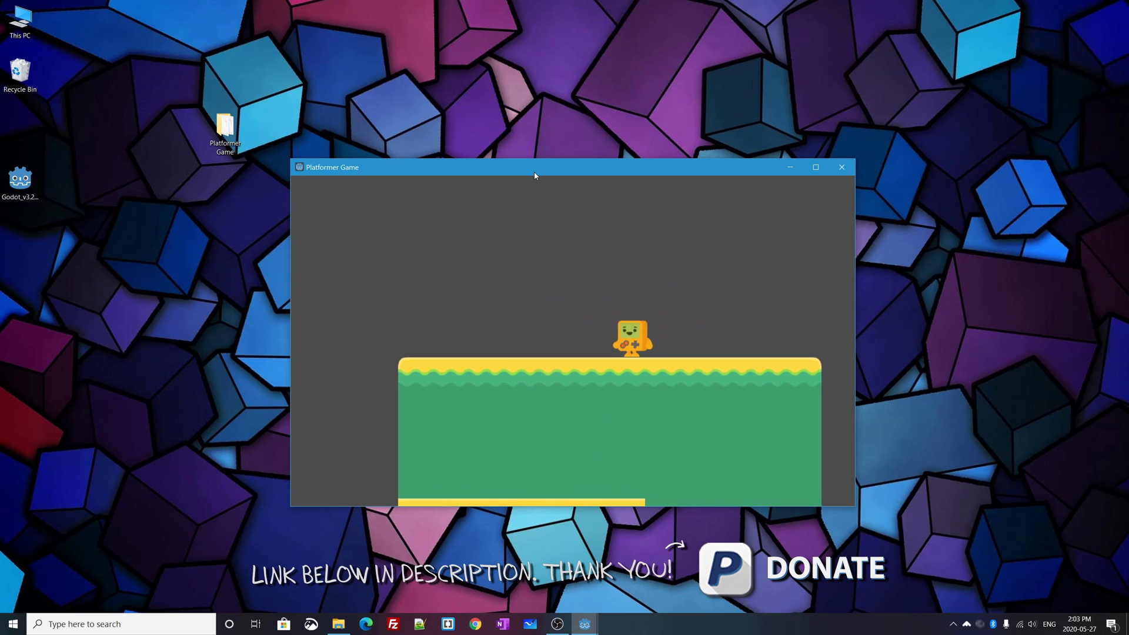
pyautogui.press('Left')
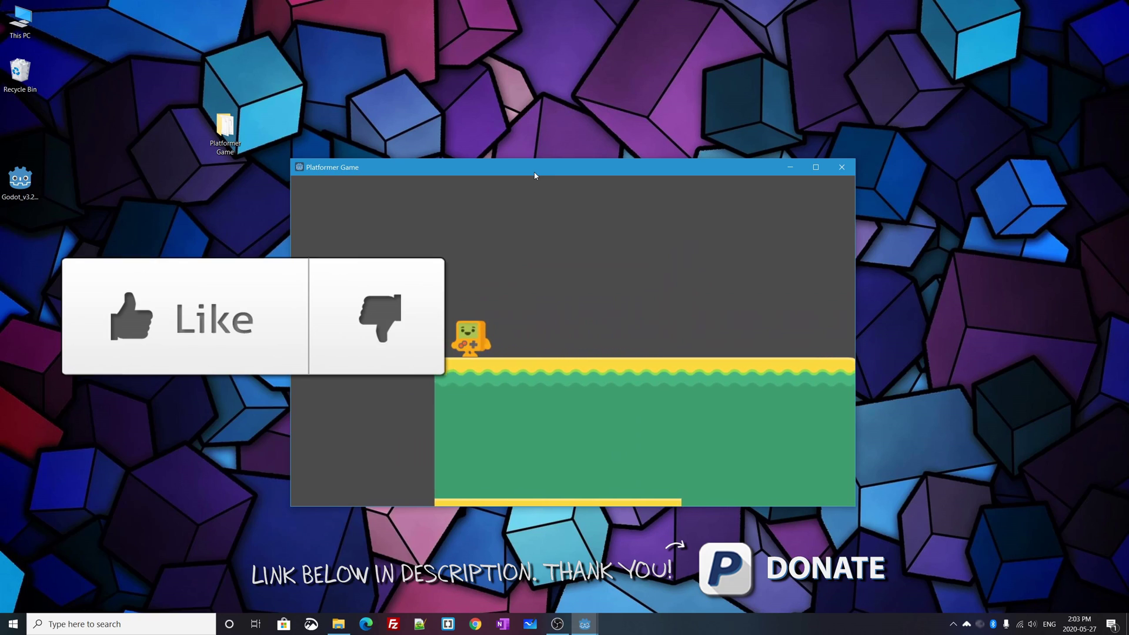
pyautogui.press('Right')
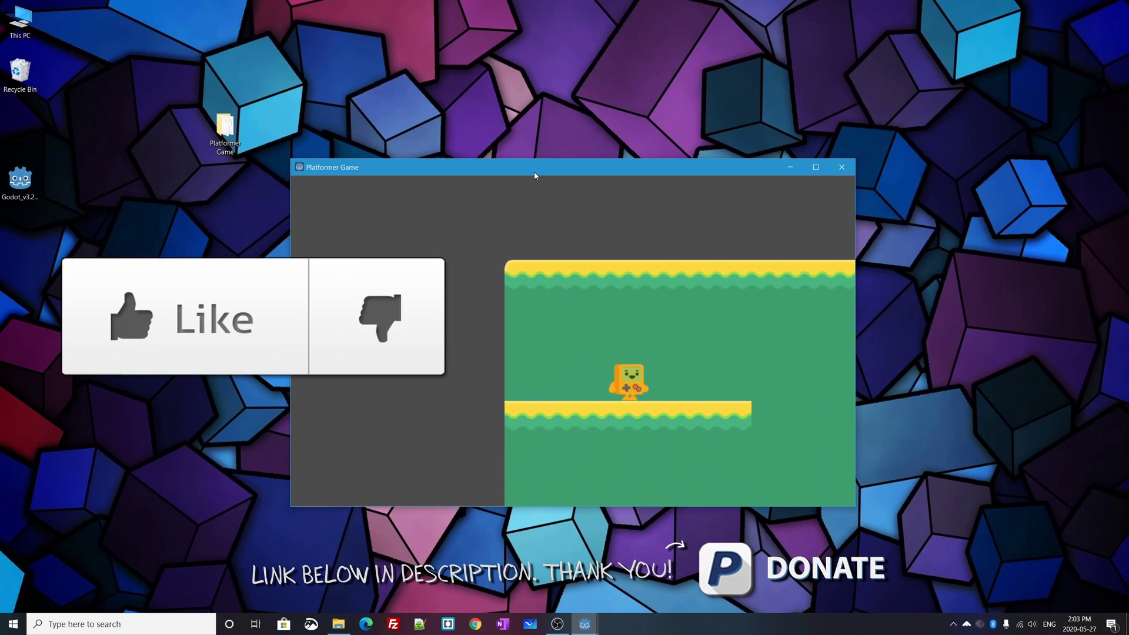